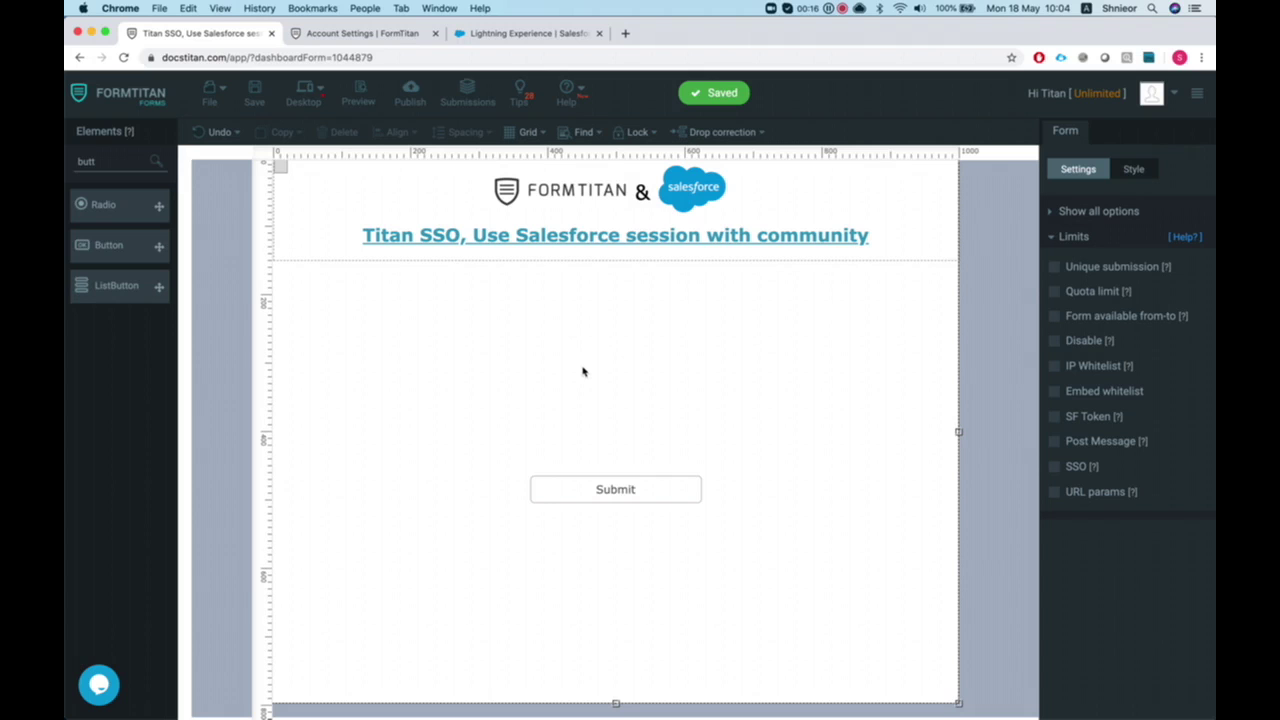
# In the account settings, dismiss the SSO Auth dialog and save the Document Generation subdomain and API settings
pyautogui.click(370, 33)
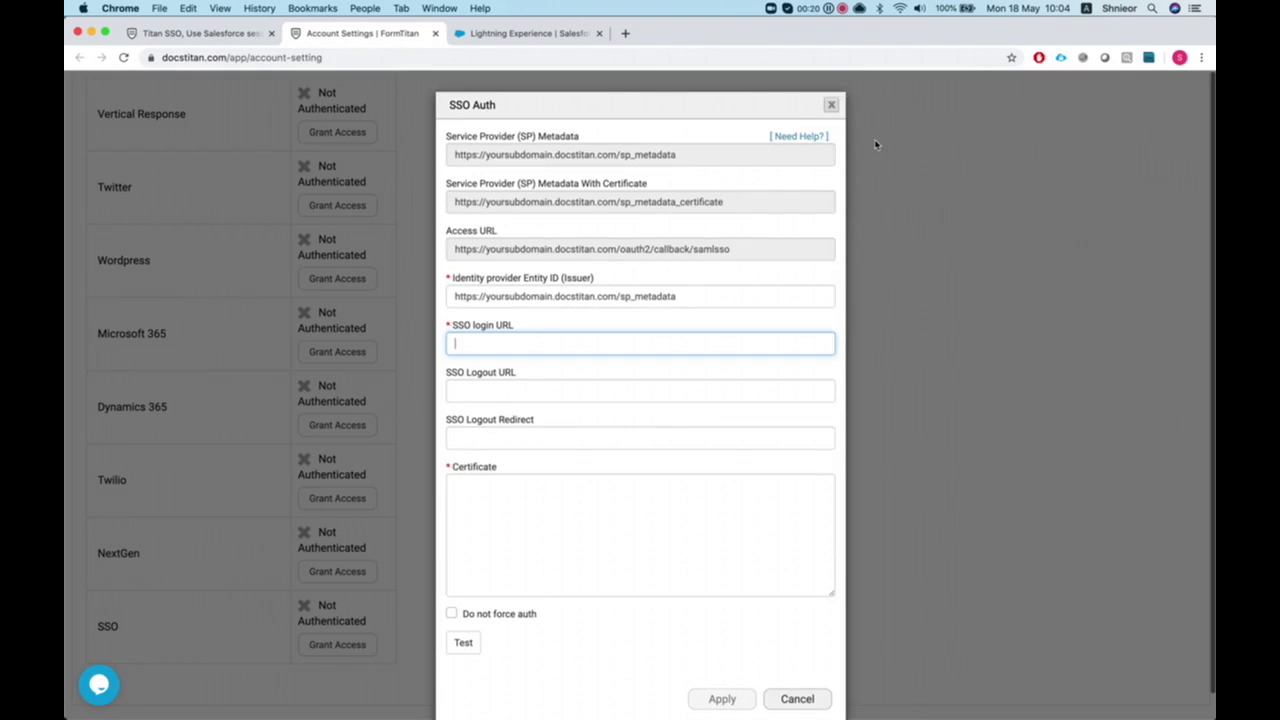
pyautogui.click(894, 191)
pyautogui.scroll(10, 934, 188)
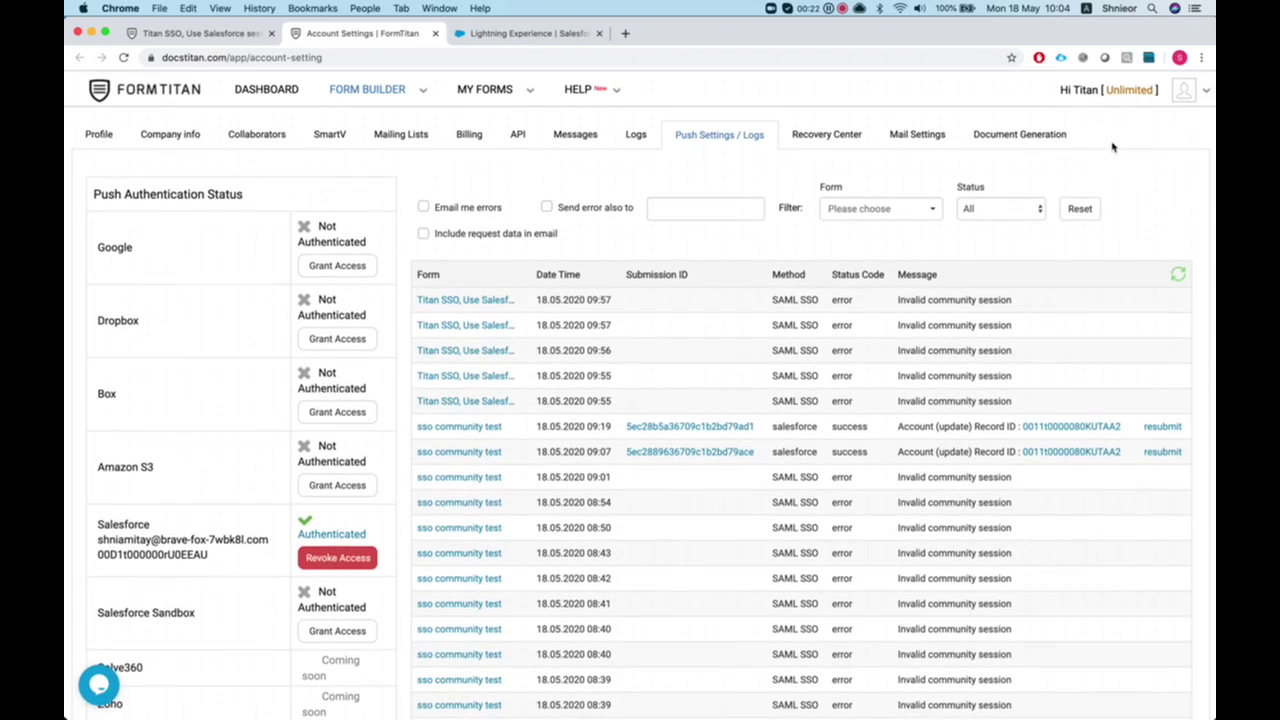
pyautogui.click(1040, 140)
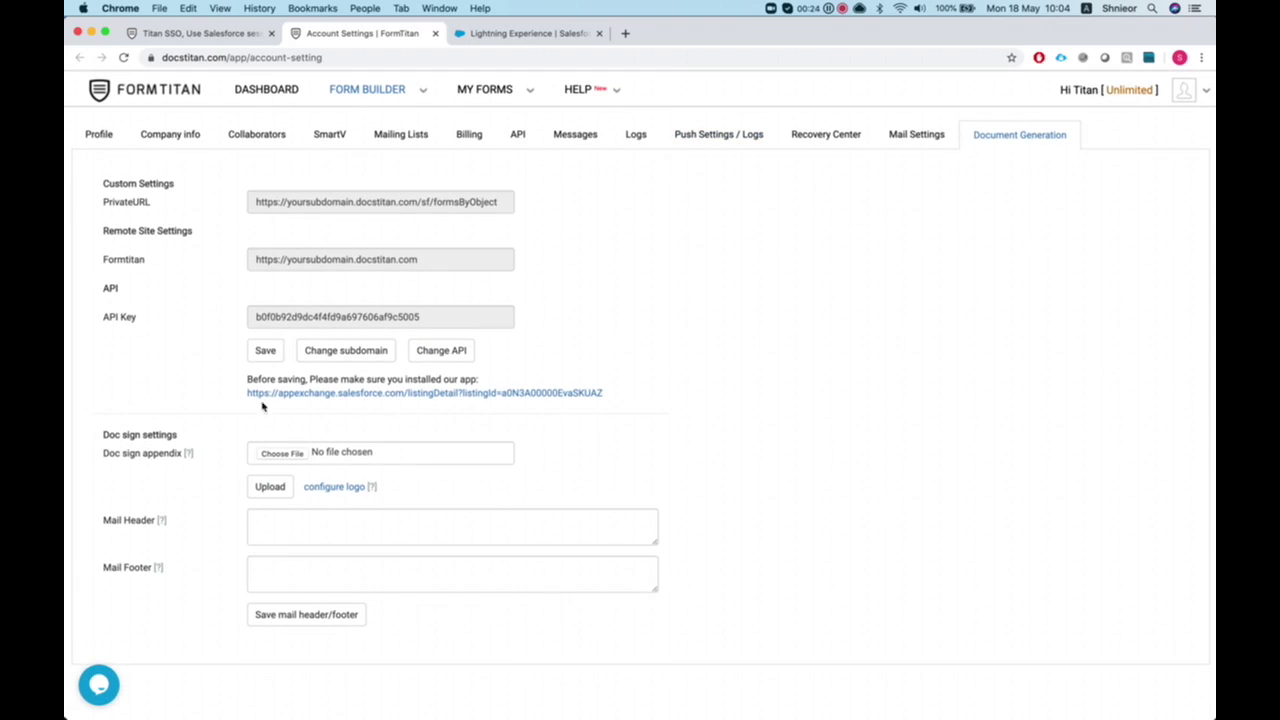
pyautogui.click(264, 351)
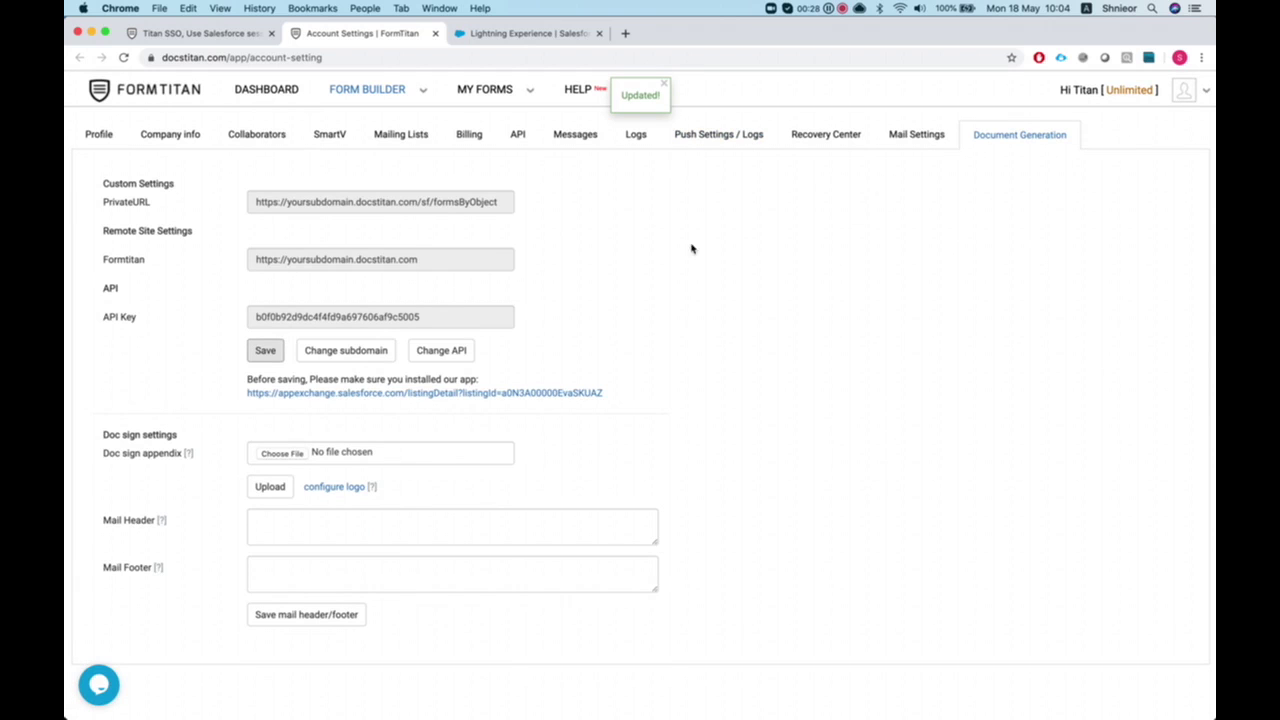
# Open the access grant form for SSO in the push authentication settings, ready for the SSO login URL
pyautogui.click(718, 134)
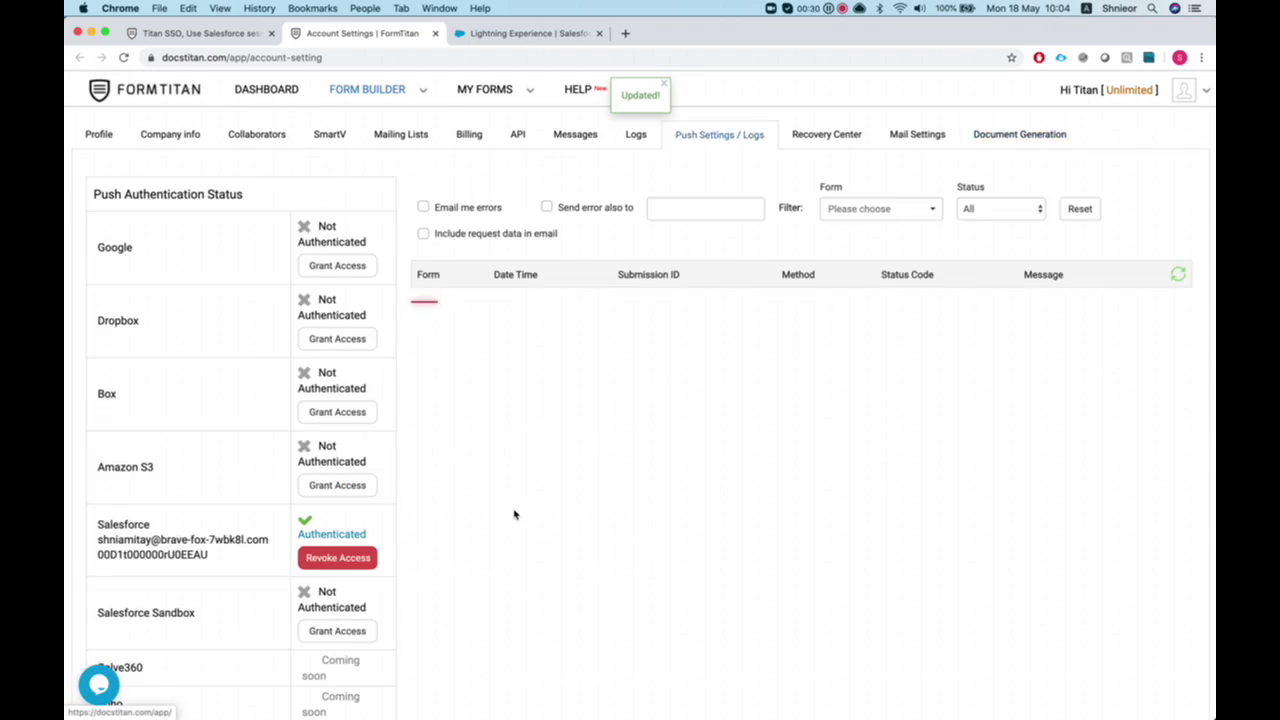
pyautogui.scroll(-10, 520, 480)
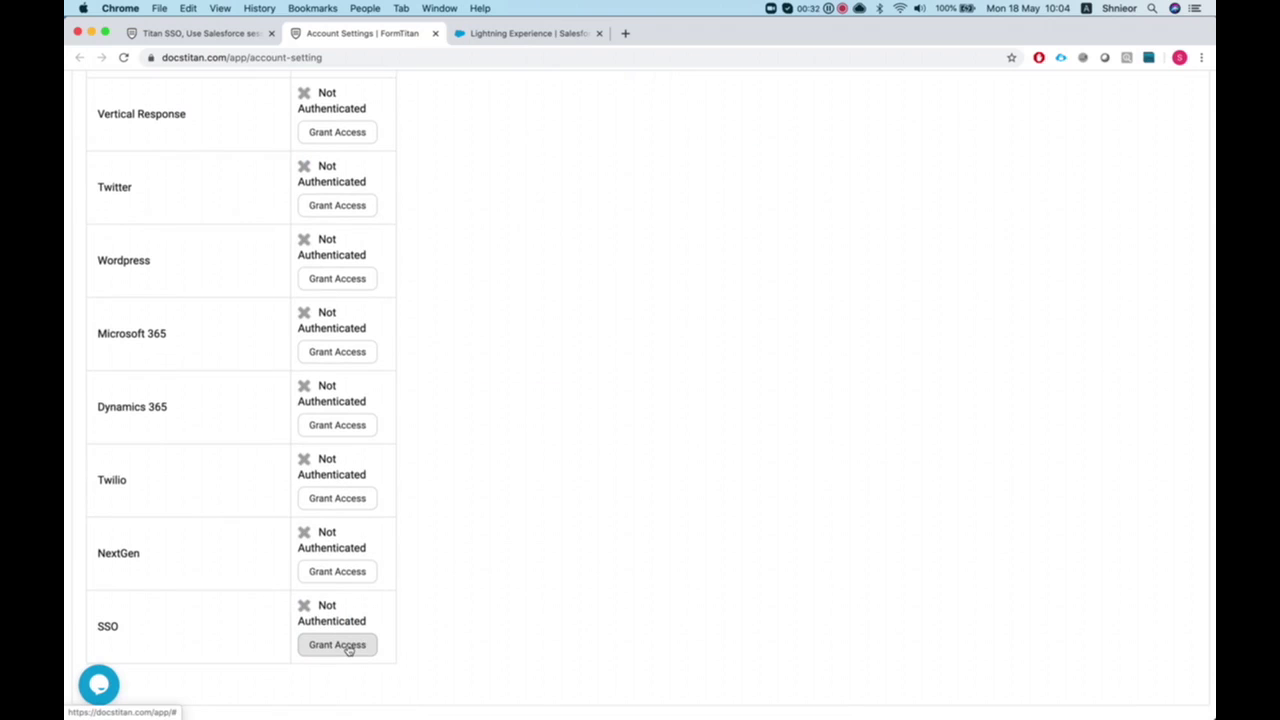
pyautogui.click(348, 649)
pyautogui.click(491, 353)
pyautogui.click(512, 549)
pyautogui.click(507, 349)
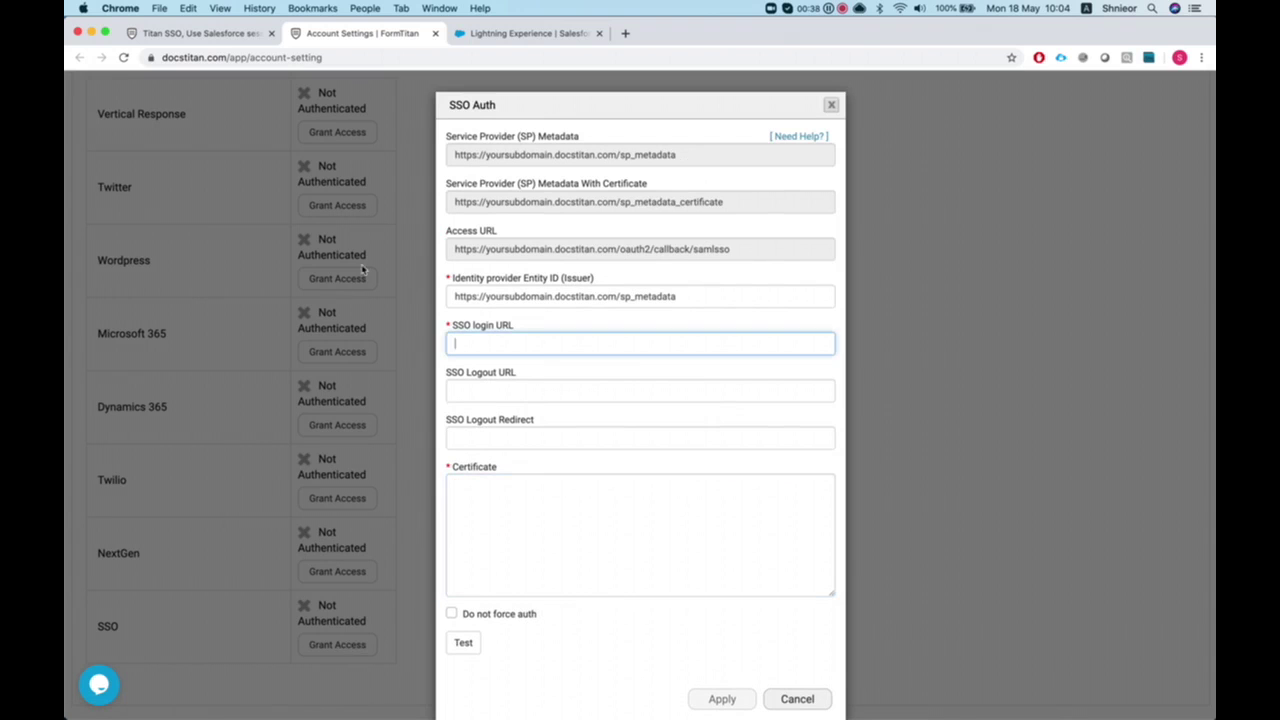
# Switch to Salesforce Setup and open the management page of the TitanSSO connected app from the App Manager
pyautogui.click(505, 38)
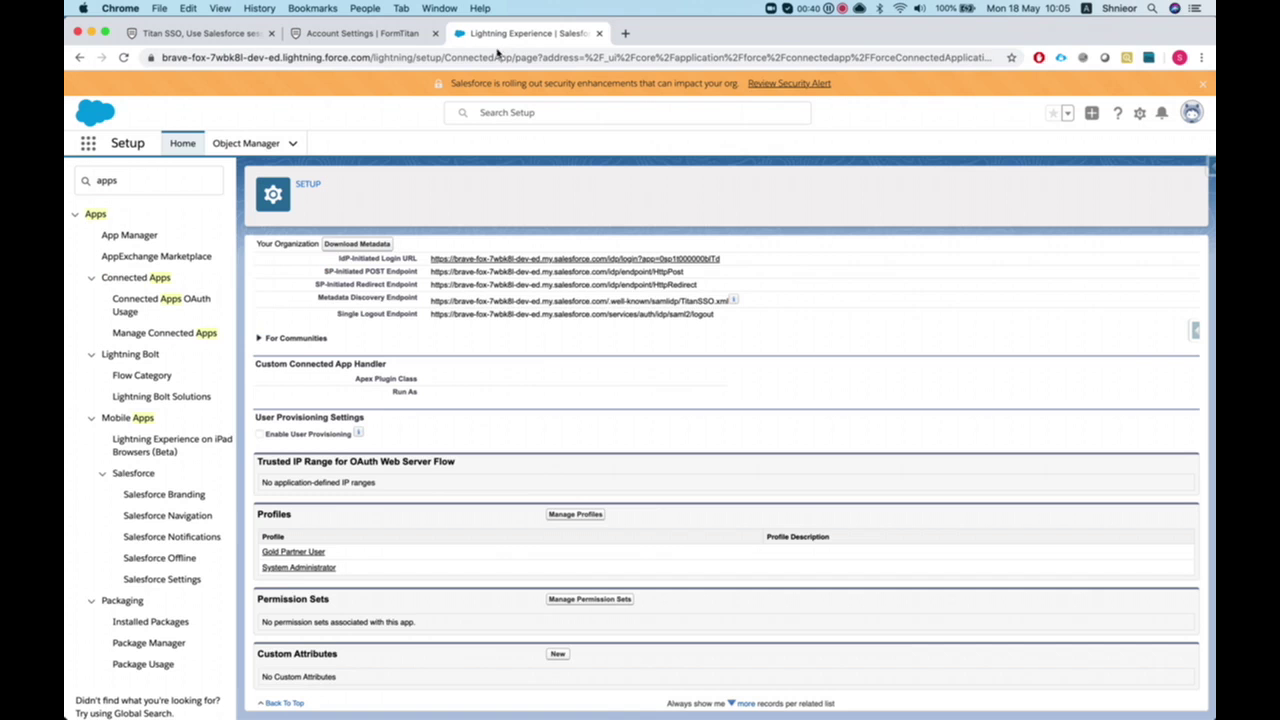
pyautogui.click(133, 233)
pyautogui.scroll(-5, 565, 568)
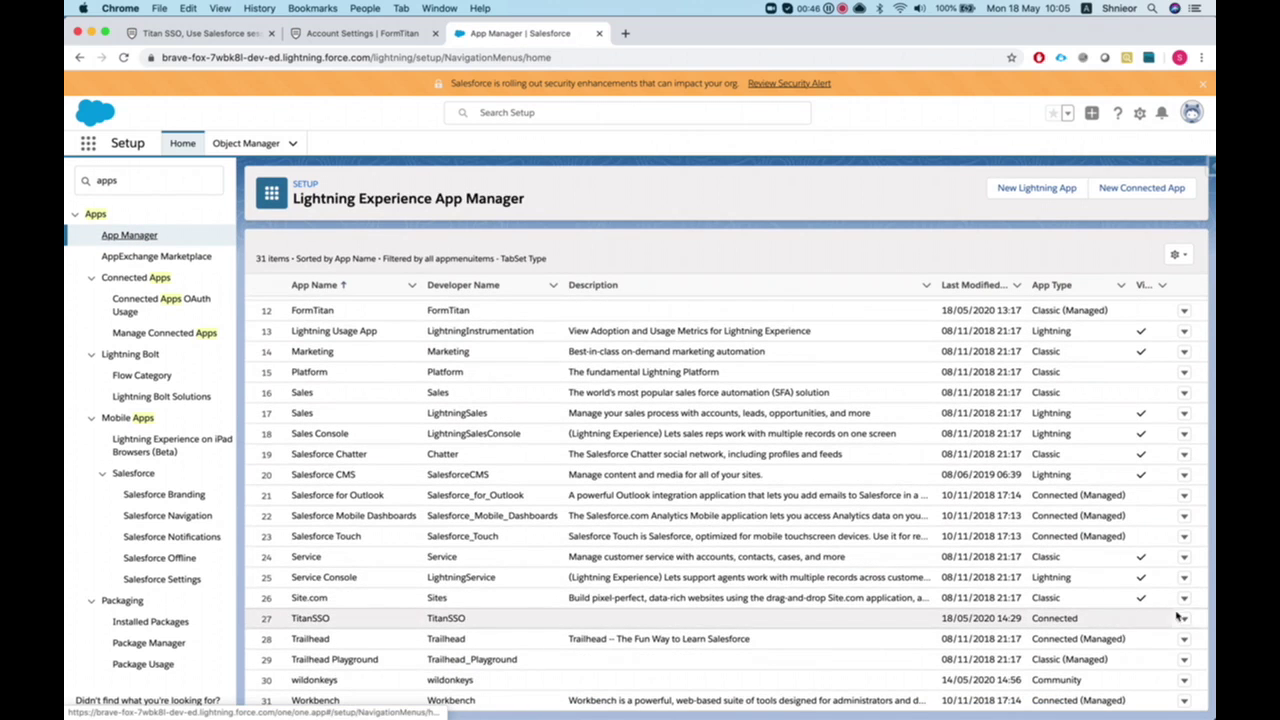
pyautogui.click(1185, 620)
pyautogui.click(1150, 690)
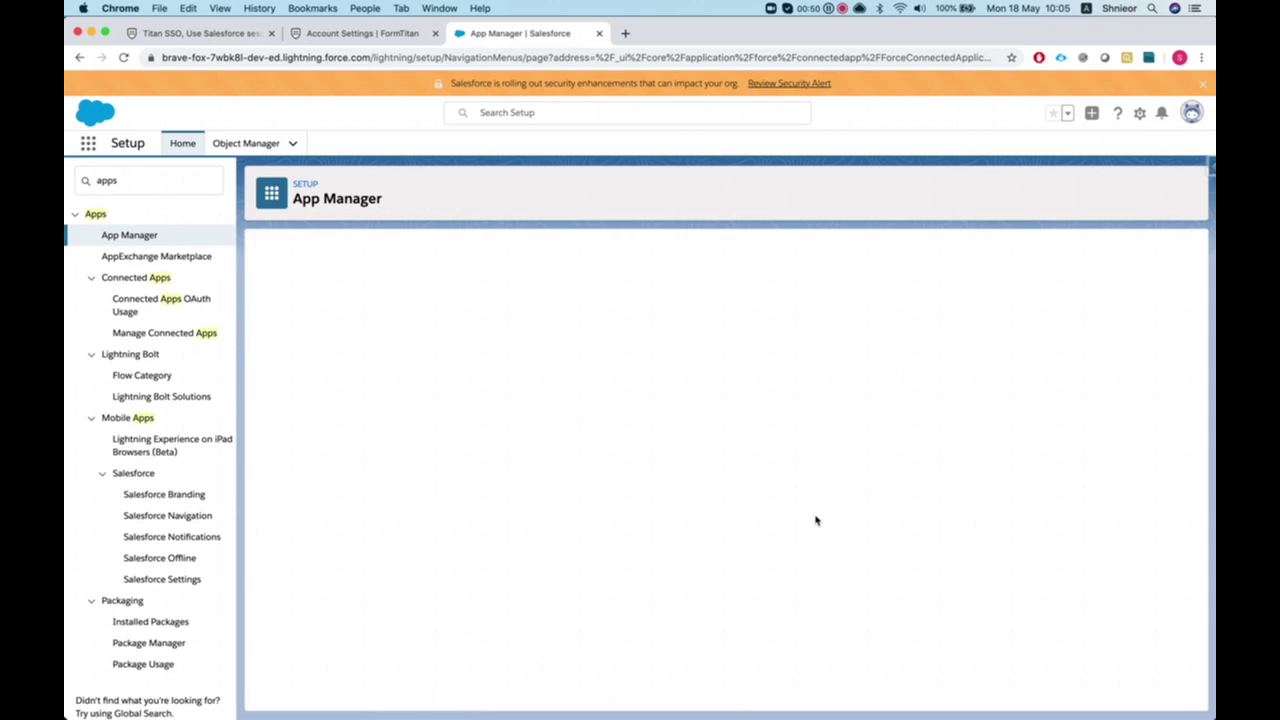
# Copy the IdP-Initiated Login URL of the wildonkeys community and paste it as the SSO login URL in the FormTitan SSO Auth form
pyautogui.scroll(-5, 740, 508)
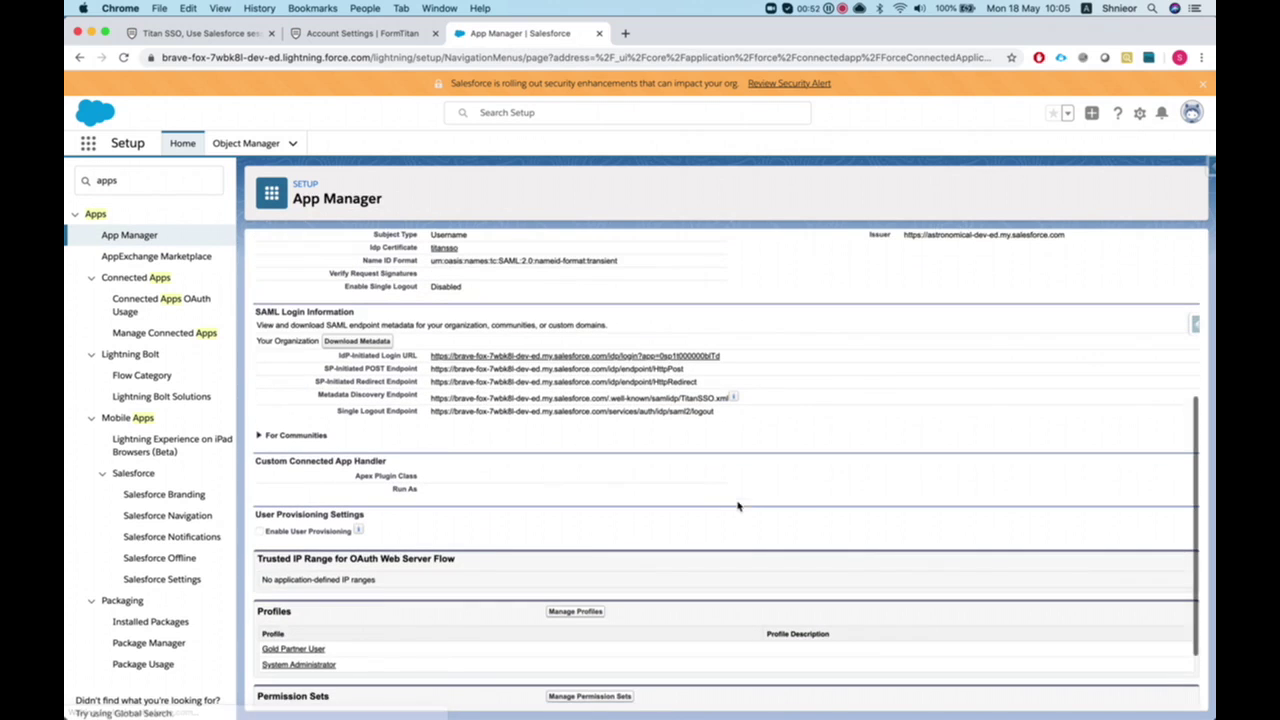
pyautogui.click(260, 435)
pyautogui.scroll(-2, 751, 373)
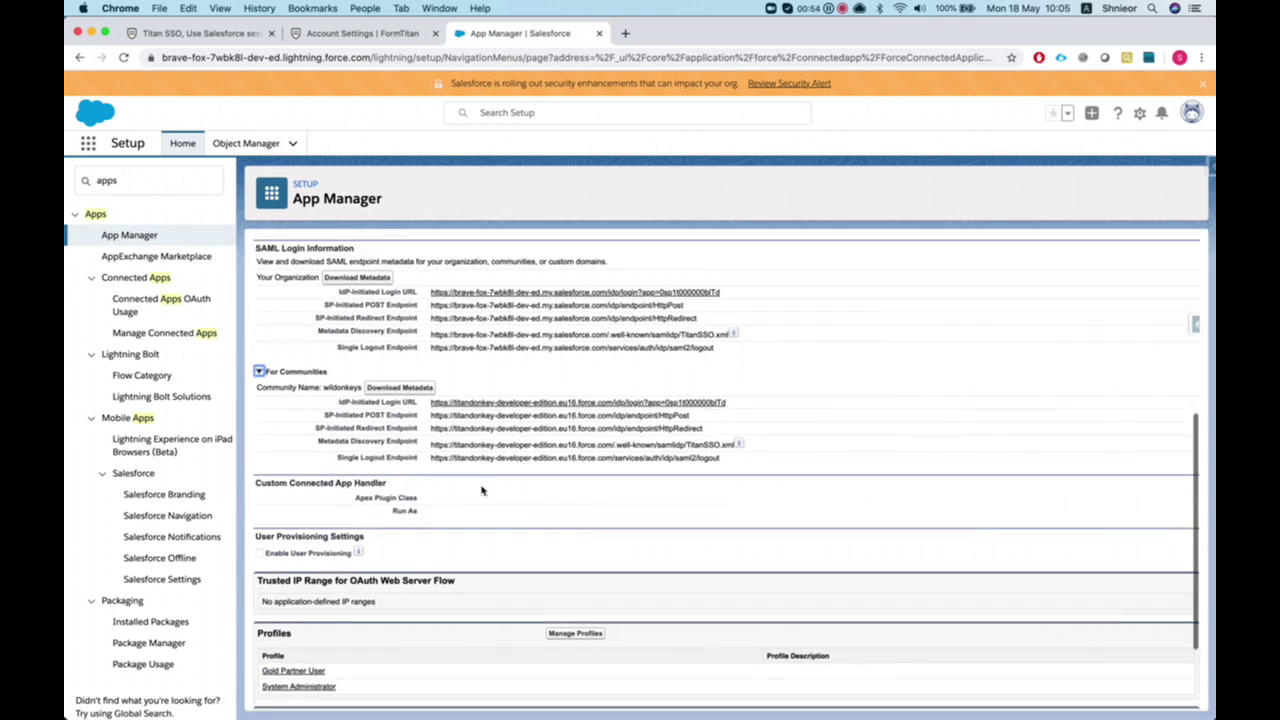
pyautogui.moveTo(731, 383); pyautogui.dragTo(434, 385)
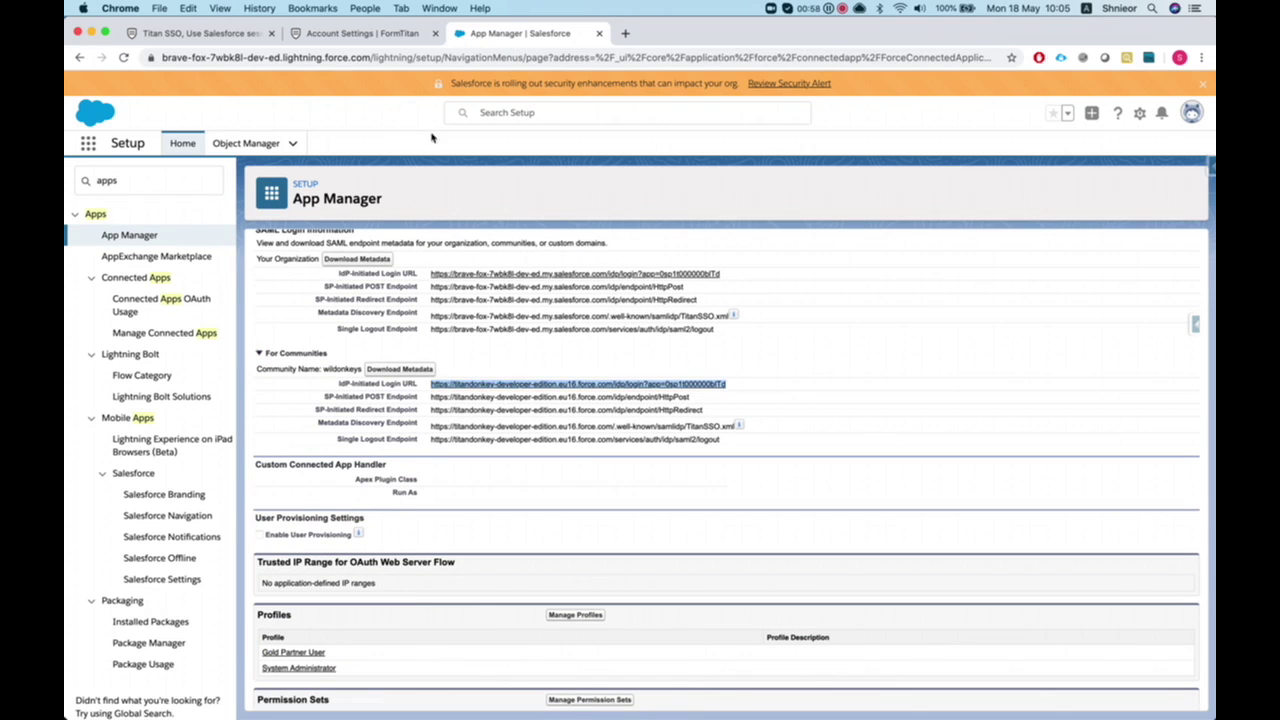
pyautogui.click(357, 32)
pyautogui.press('super+v')
# Paste the identity provider certificate into the SSO authentication form, test the connection and apply it
pyautogui.click(632, 580)
pyautogui.hotkey('ctrl', 'Up')
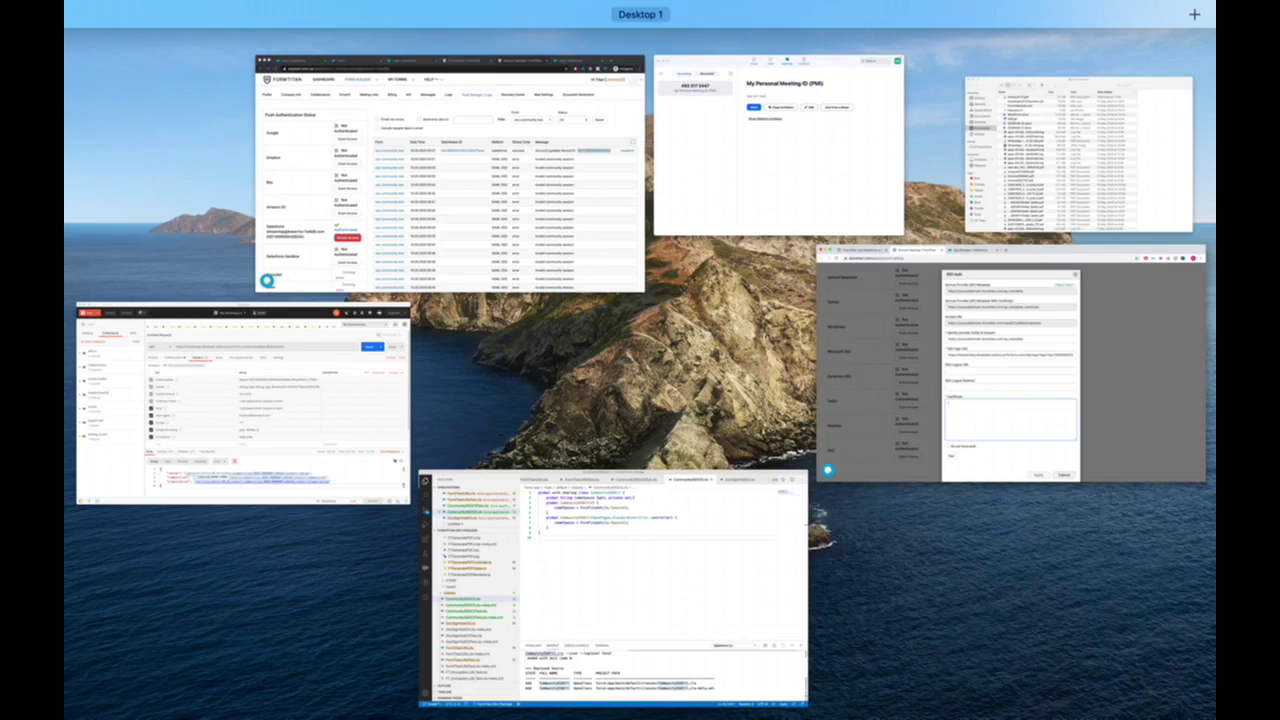
pyautogui.hotkey('ctrl', 'Up')
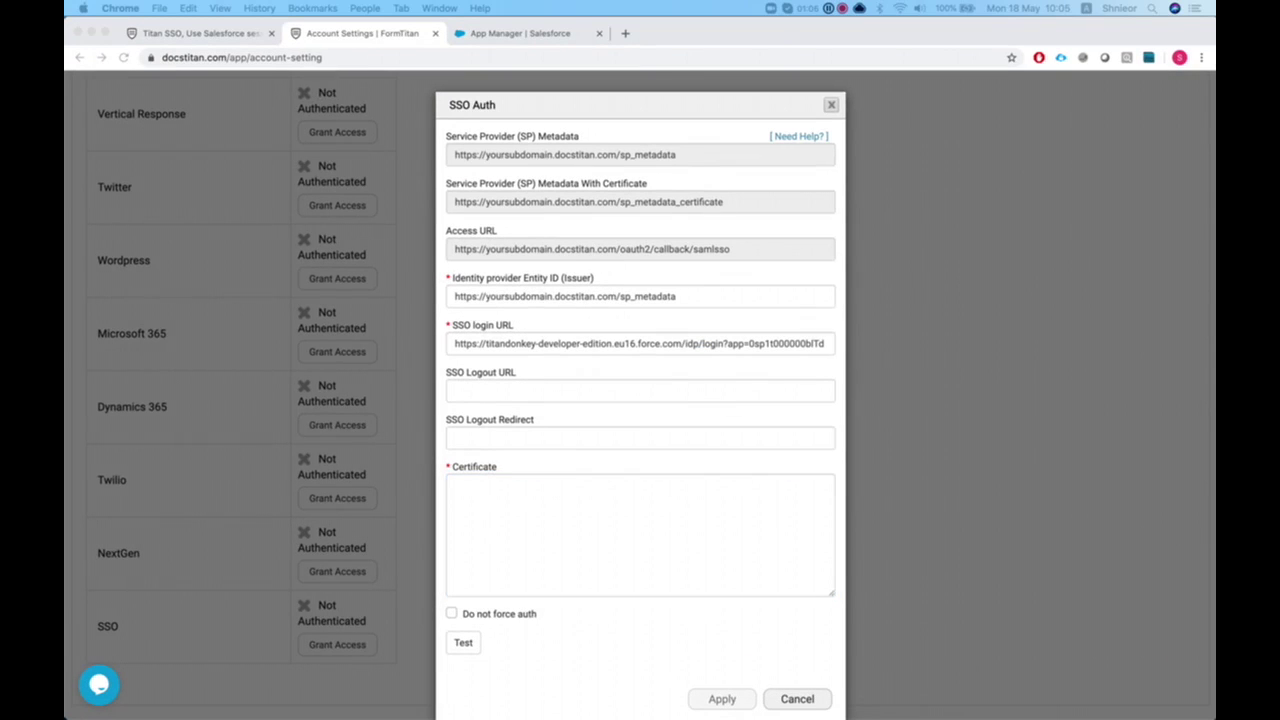
pyautogui.click(646, 482)
pyautogui.press('super+v')
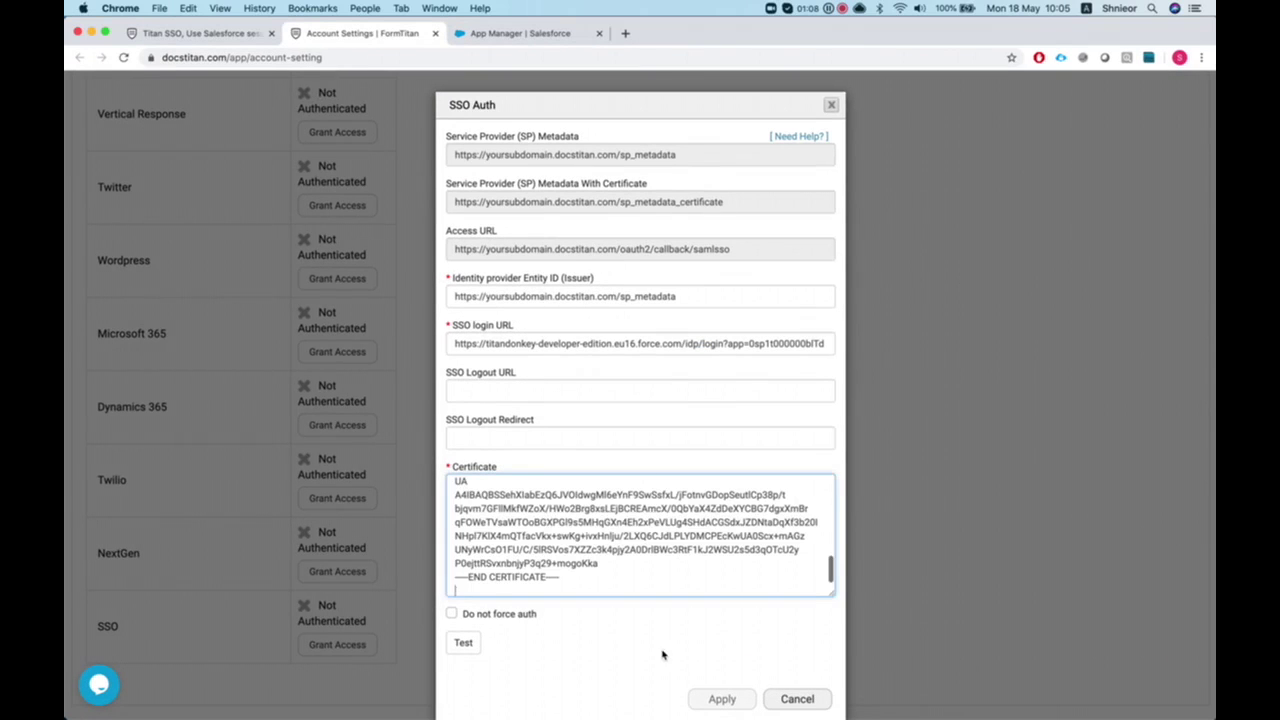
pyautogui.click(457, 646)
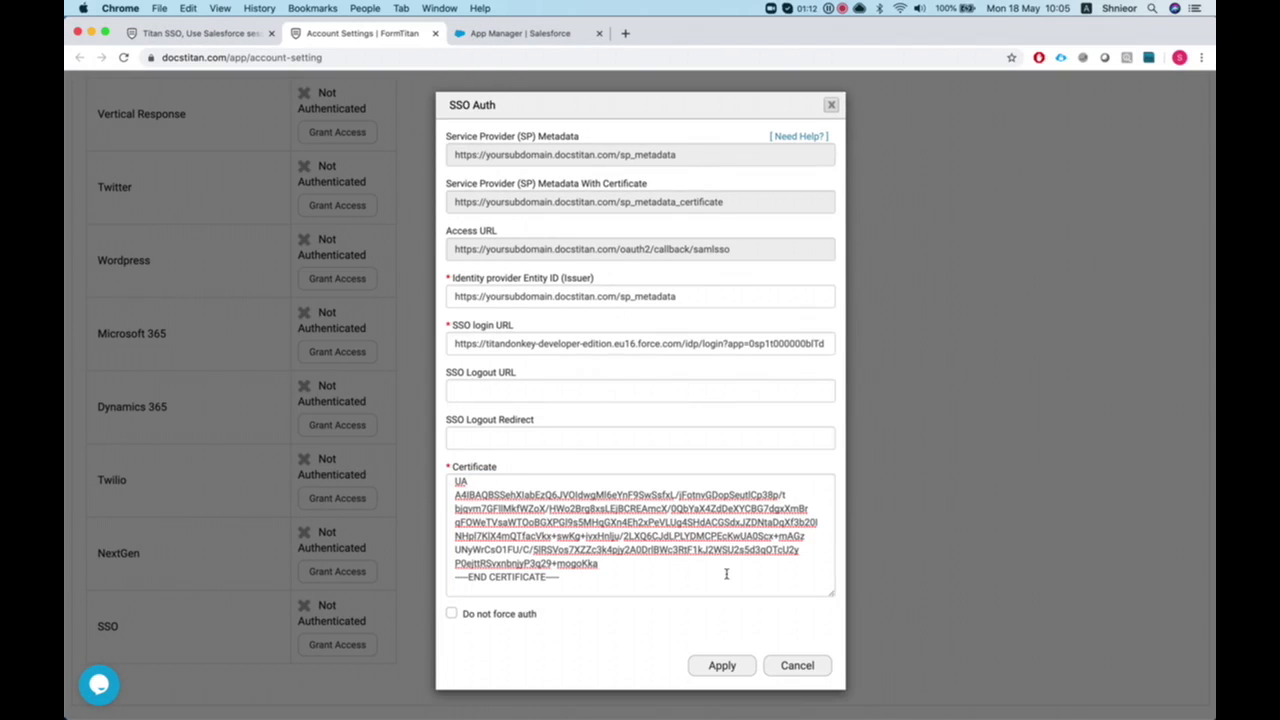
pyautogui.click(722, 668)
pyautogui.scroll(5, 611, 457)
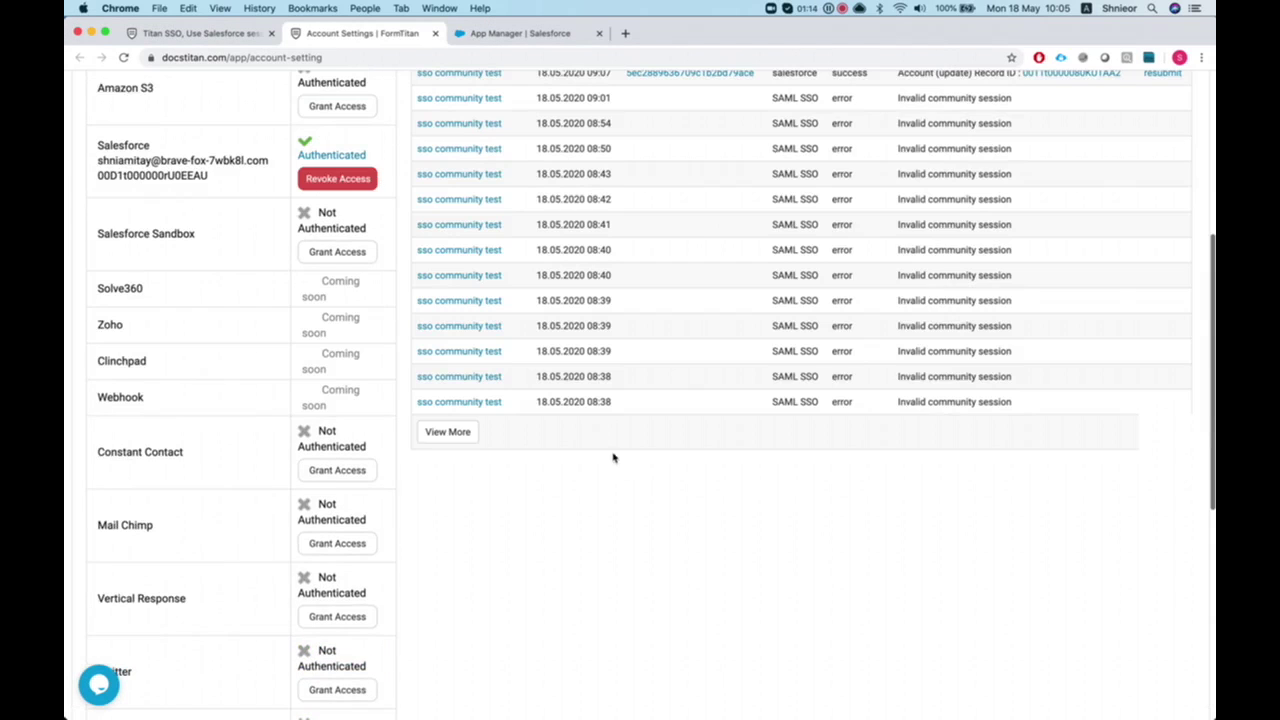
# Back in the form builder, find the Hidden element, add one below the form title and name it ContactId
pyautogui.click(160, 30)
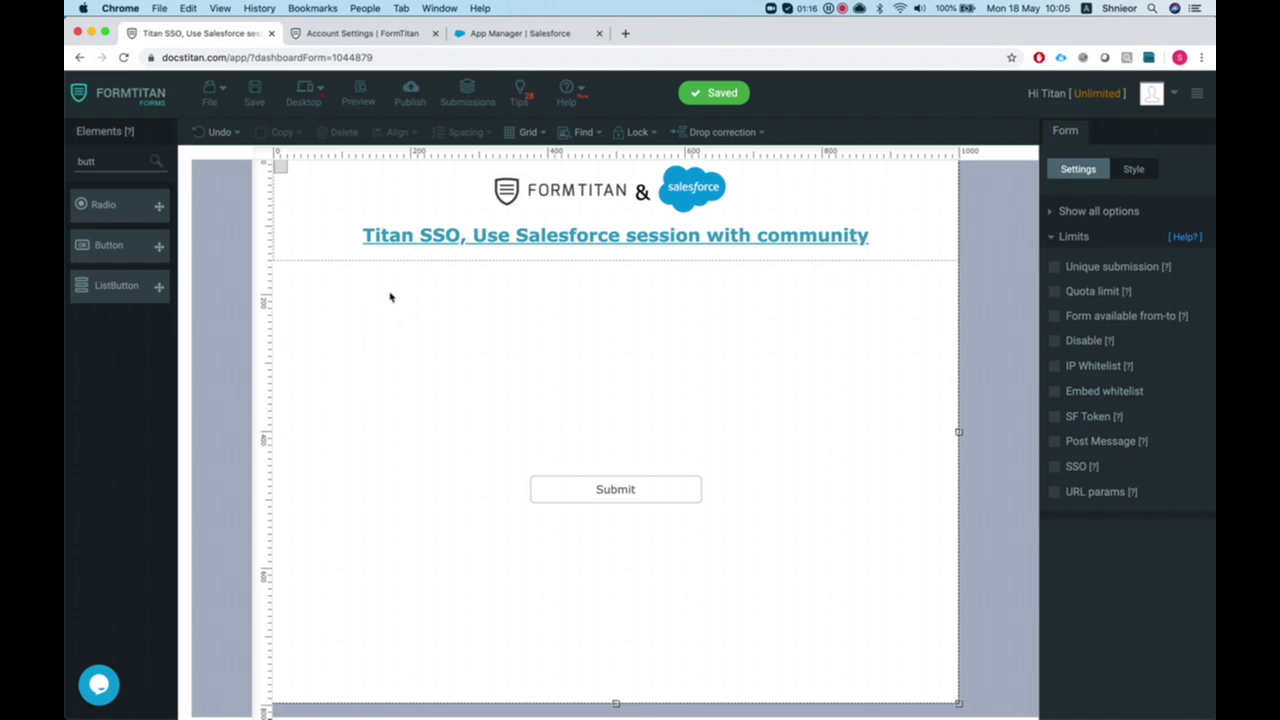
pyautogui.press('BackSpace')
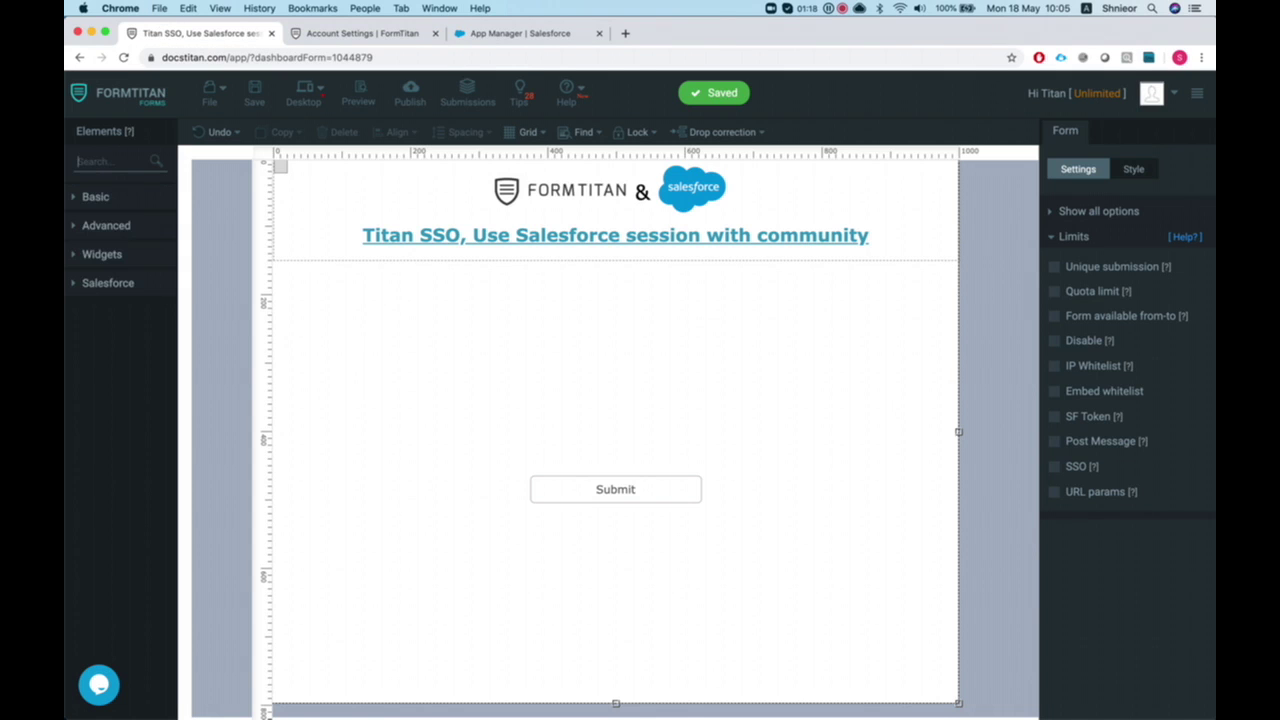
pyautogui.write('hidd')
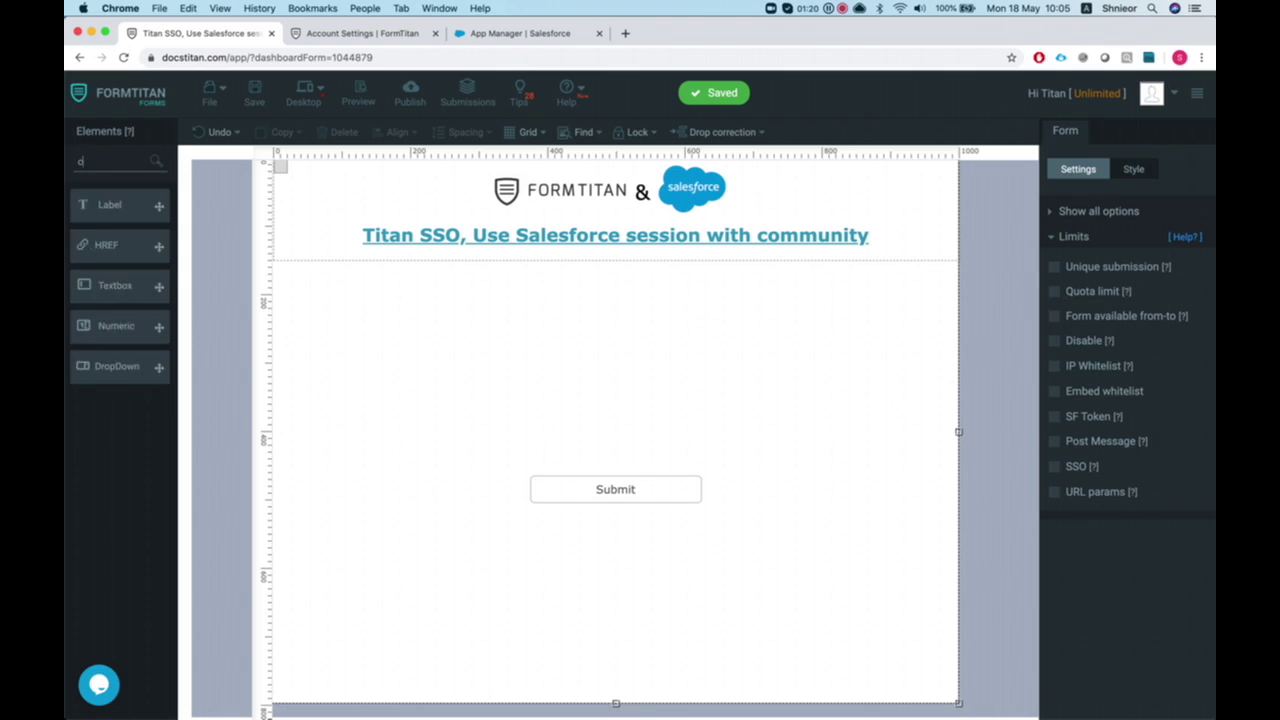
pyautogui.moveTo(137, 217); pyautogui.dragTo(329, 323)
pyautogui.click(1105, 205)
pyautogui.doubleClick(1070, 254)
pyautogui.write('ContactId')
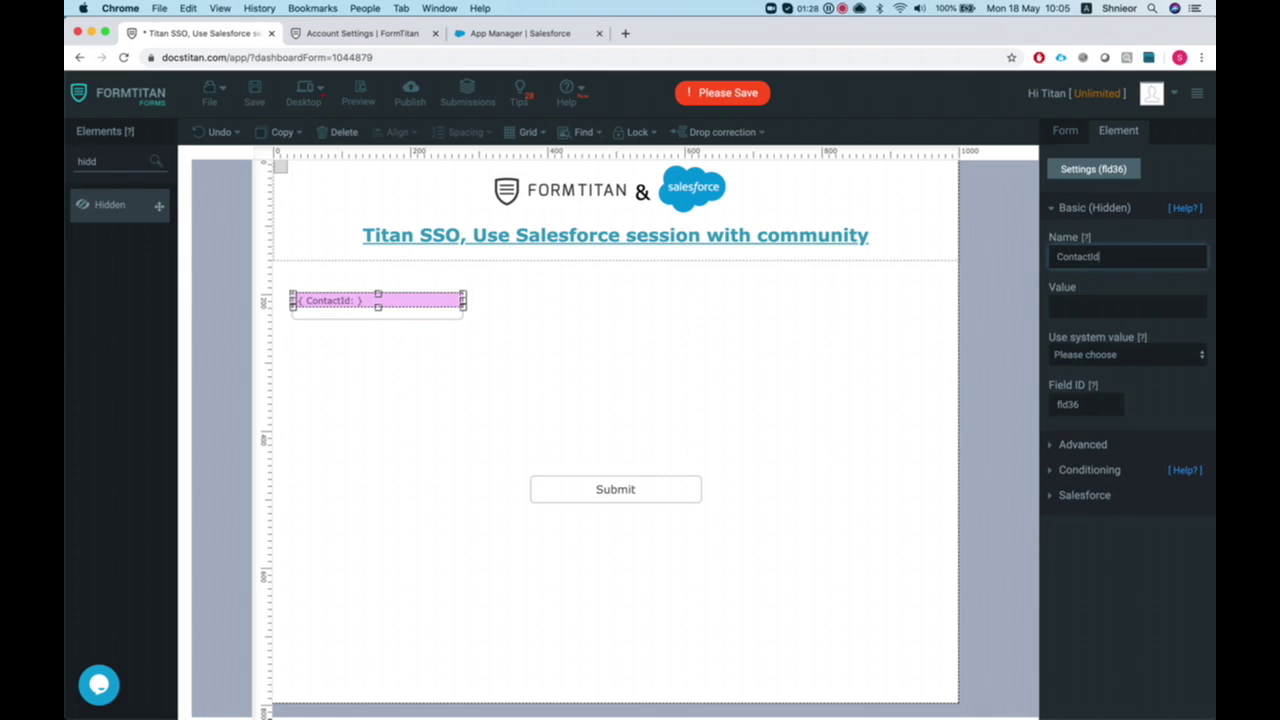
# Add a second Hidden element below ContactId and name it SSO UserName
pyautogui.moveTo(165, 196); pyautogui.dragTo(352, 367)
pyautogui.doubleClick(1140, 257)
pyautogui.write('SSO USer')
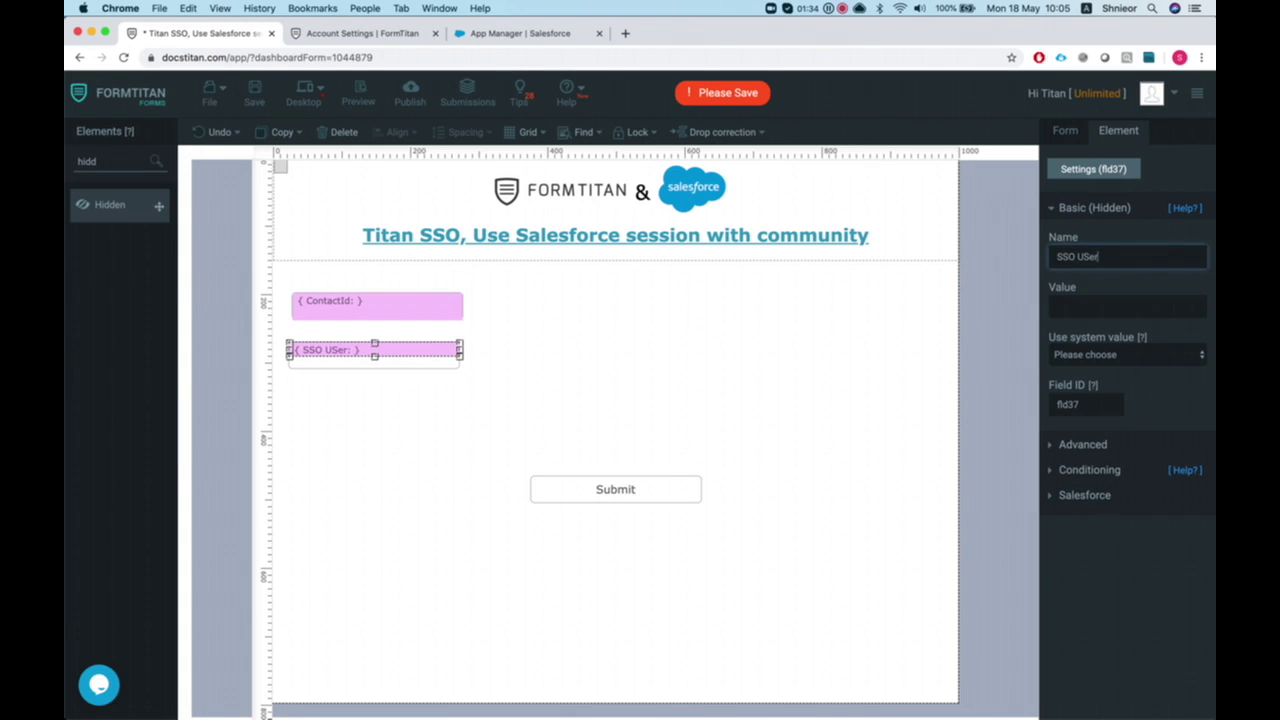
pyautogui.write('Name')
pyautogui.click(480, 408)
# Find the Textbox element, add one above the Submit button and label it Name
pyautogui.press('BackSpace')
pyautogui.press('BackSpace')
pyautogui.press('BackSpace')
pyautogui.press('BackSpace')
pyautogui.write('text')
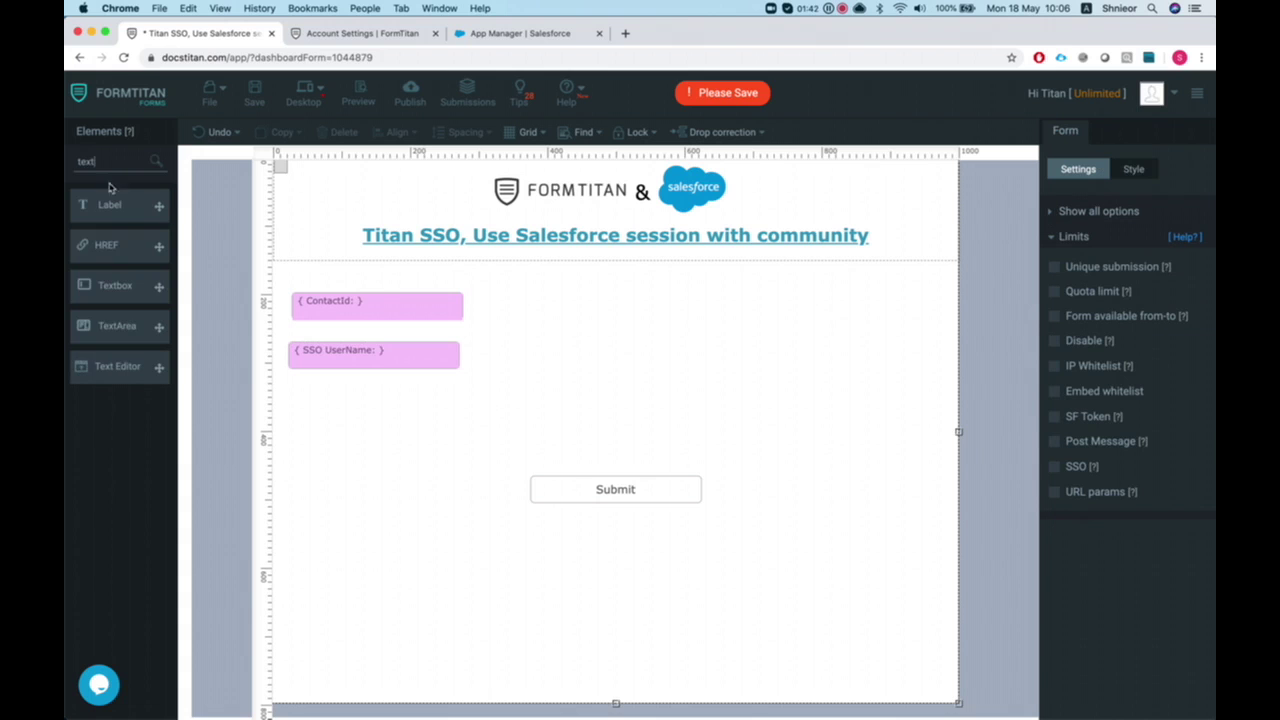
pyautogui.moveTo(130, 284); pyautogui.dragTo(569, 314)
pyautogui.doubleClick(1103, 259)
pyautogui.write('NAm')
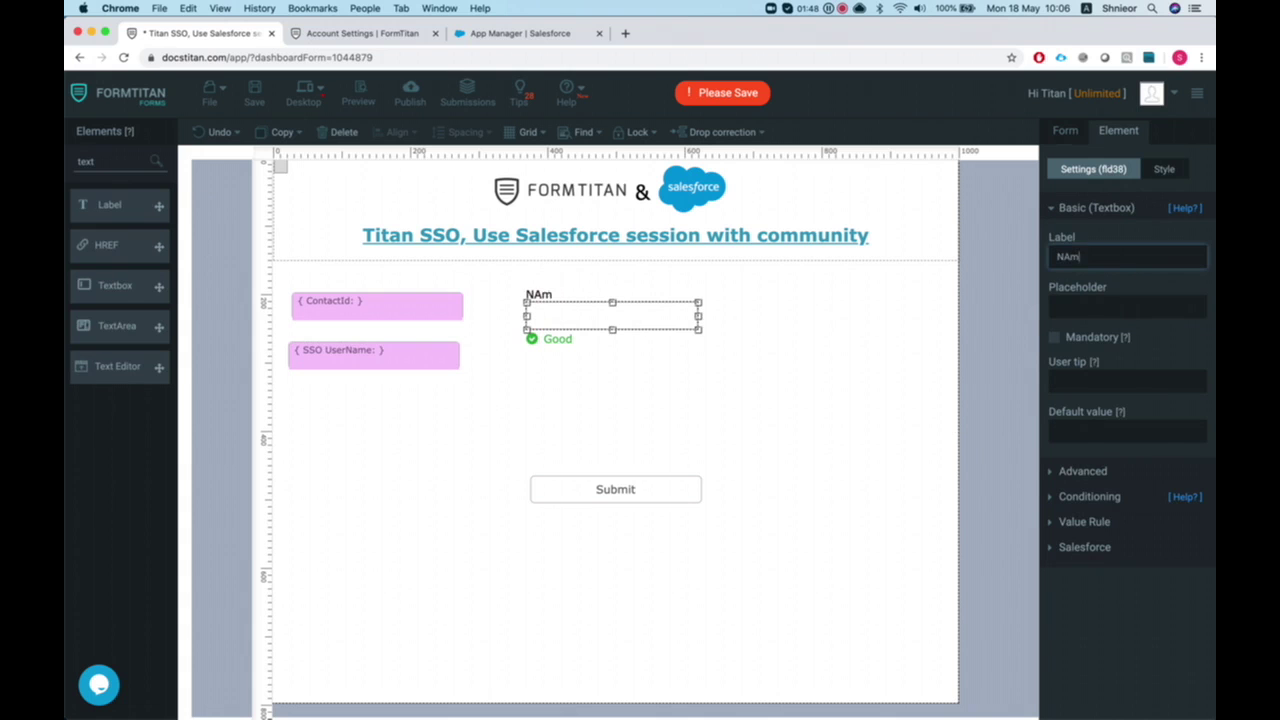
pyautogui.press('BackSpace')
pyautogui.press('BackSpace')
pyautogui.write('am')
# Find the FileUpload element and place it between the Name textbox and the Submit button
pyautogui.doubleClick(101, 156)
pyautogui.write('file')
pyautogui.moveTo(110, 204); pyautogui.dragTo(546, 388)
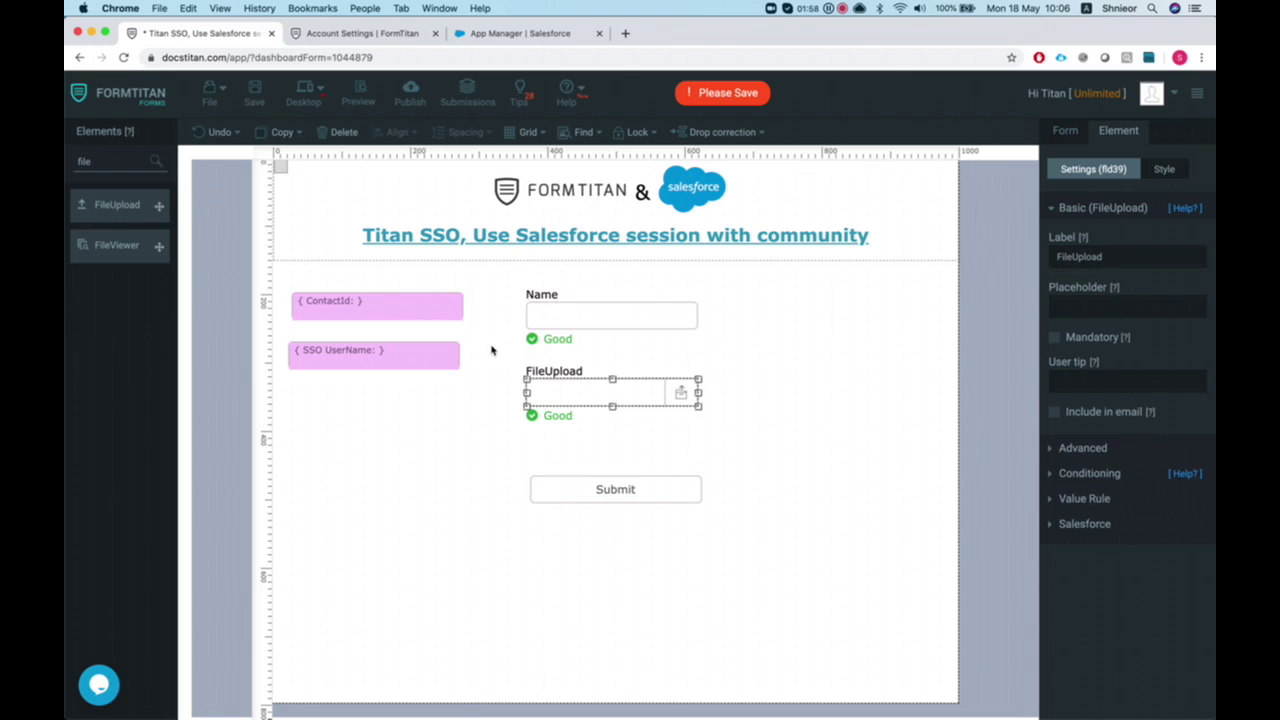
# In the form's Get From Salesforce integration, set the Contact object's condition to Contact ID equals the ContactId form field
pyautogui.click(1066, 132)
pyautogui.click(1096, 212)
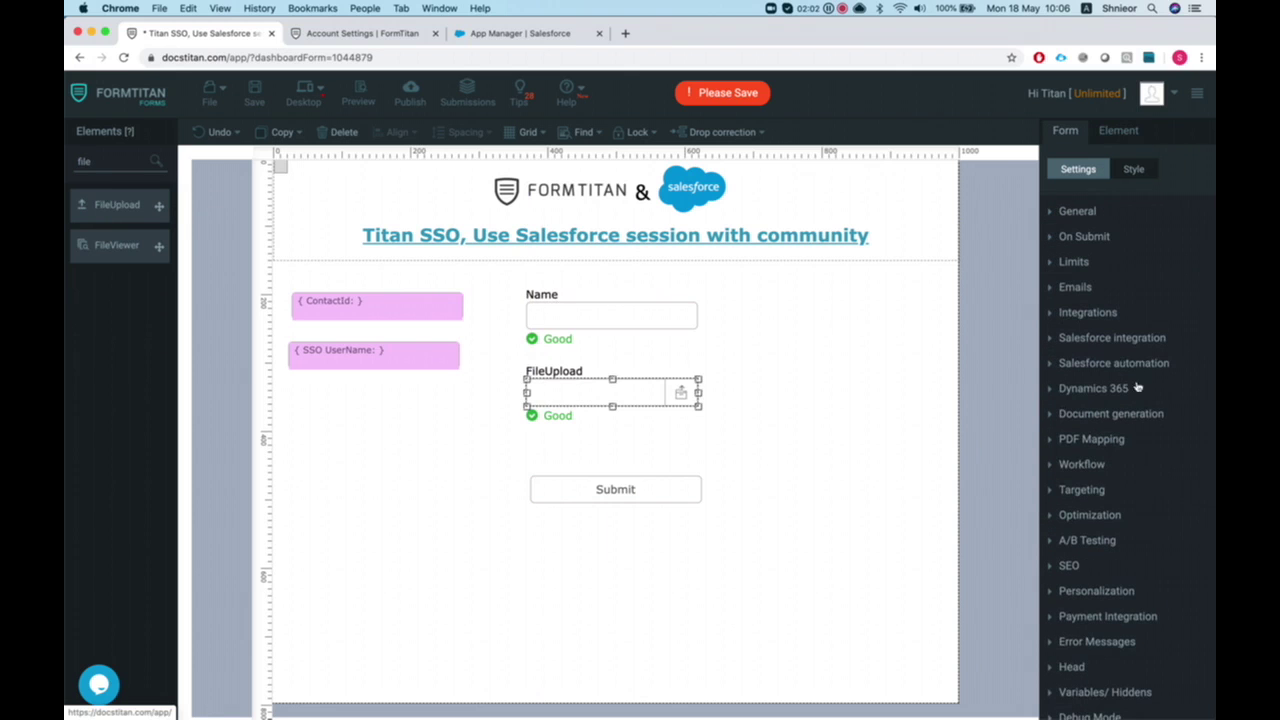
pyautogui.click(1112, 338)
pyautogui.click(1083, 410)
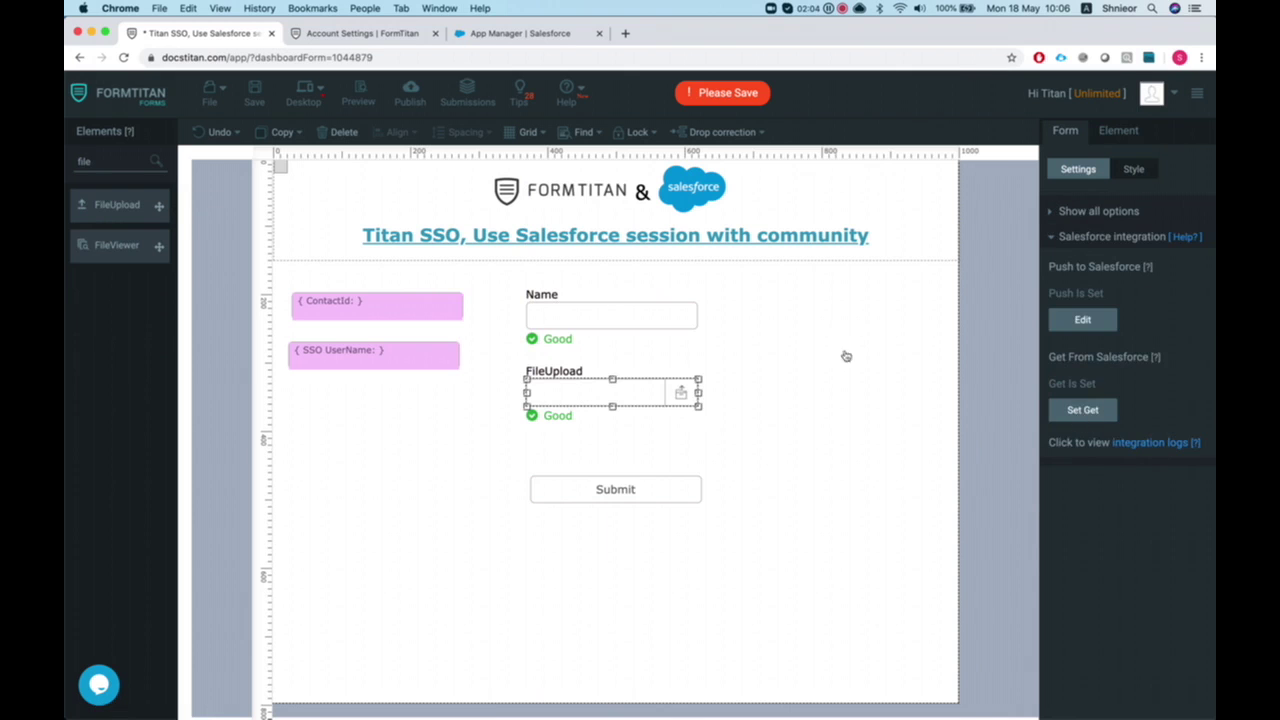
pyautogui.click(843, 226)
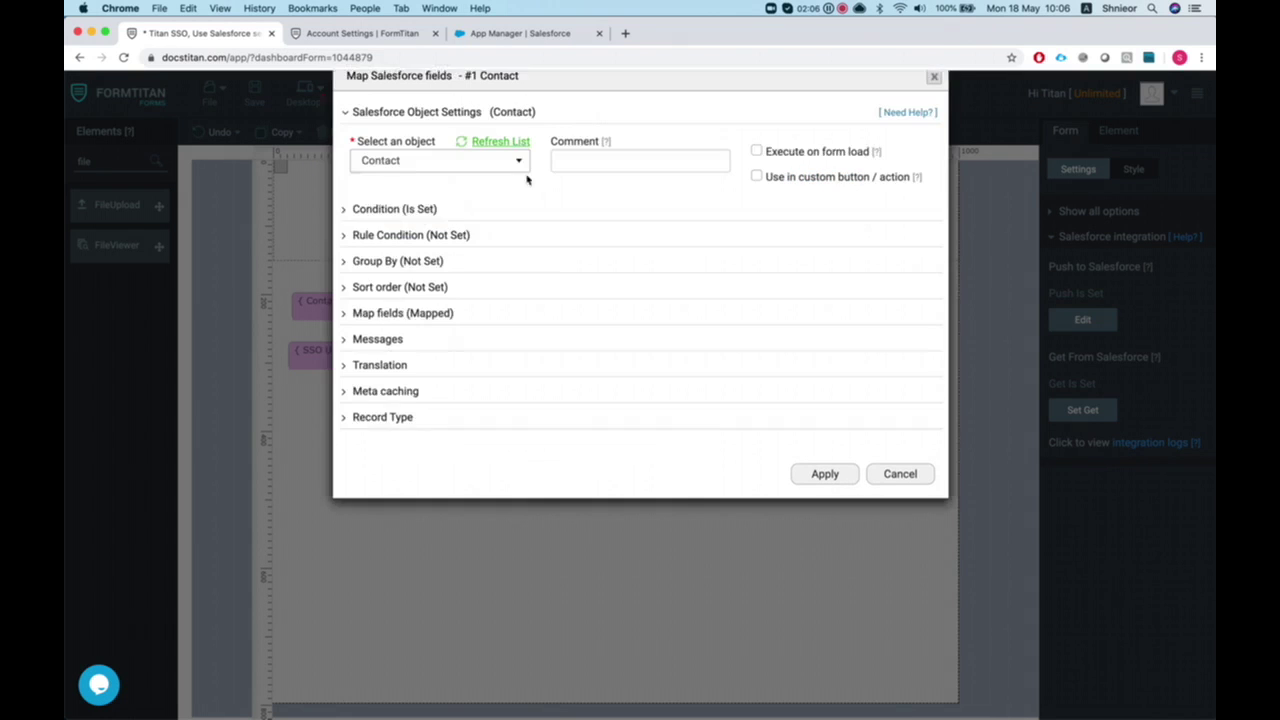
pyautogui.click(375, 232)
pyautogui.click(413, 328)
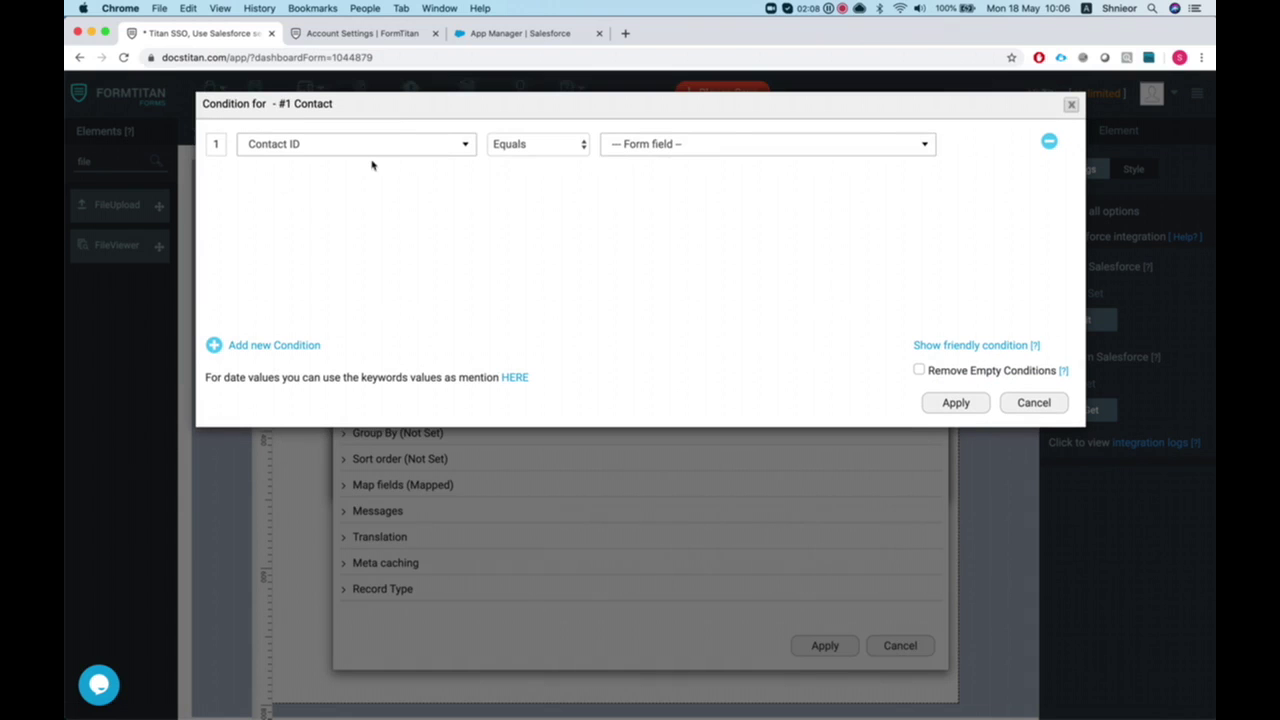
pyautogui.click(651, 146)
pyautogui.click(637, 195)
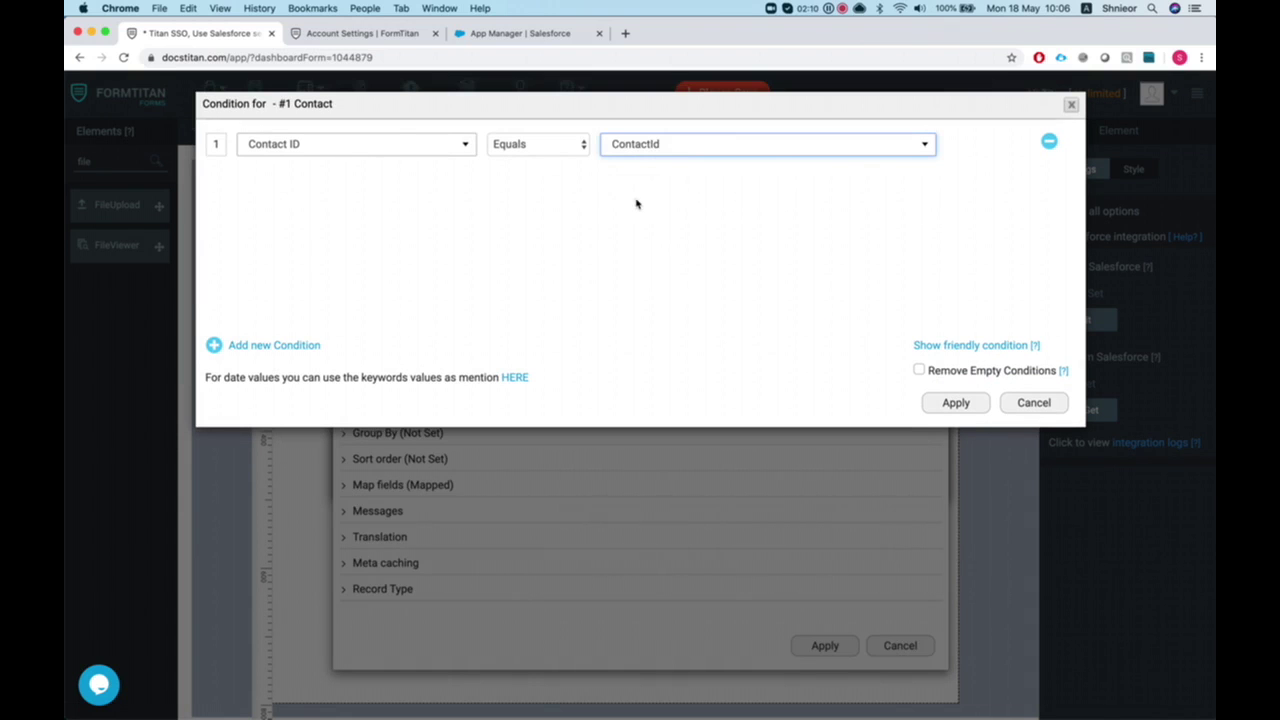
pyautogui.click(938, 404)
# In the Contact object's field mapping, map the Name form field to Salesforce's Full Name and apply the mapping
pyautogui.click(443, 491)
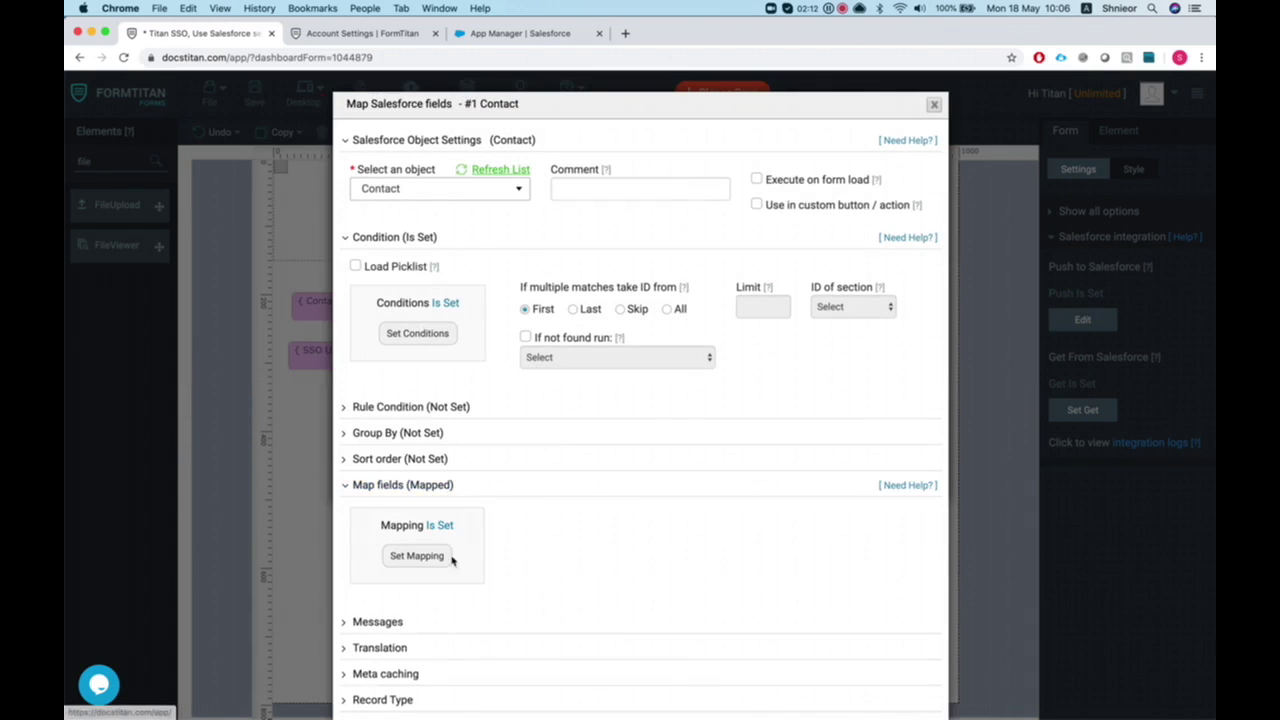
pyautogui.click(449, 557)
pyautogui.click(322, 152)
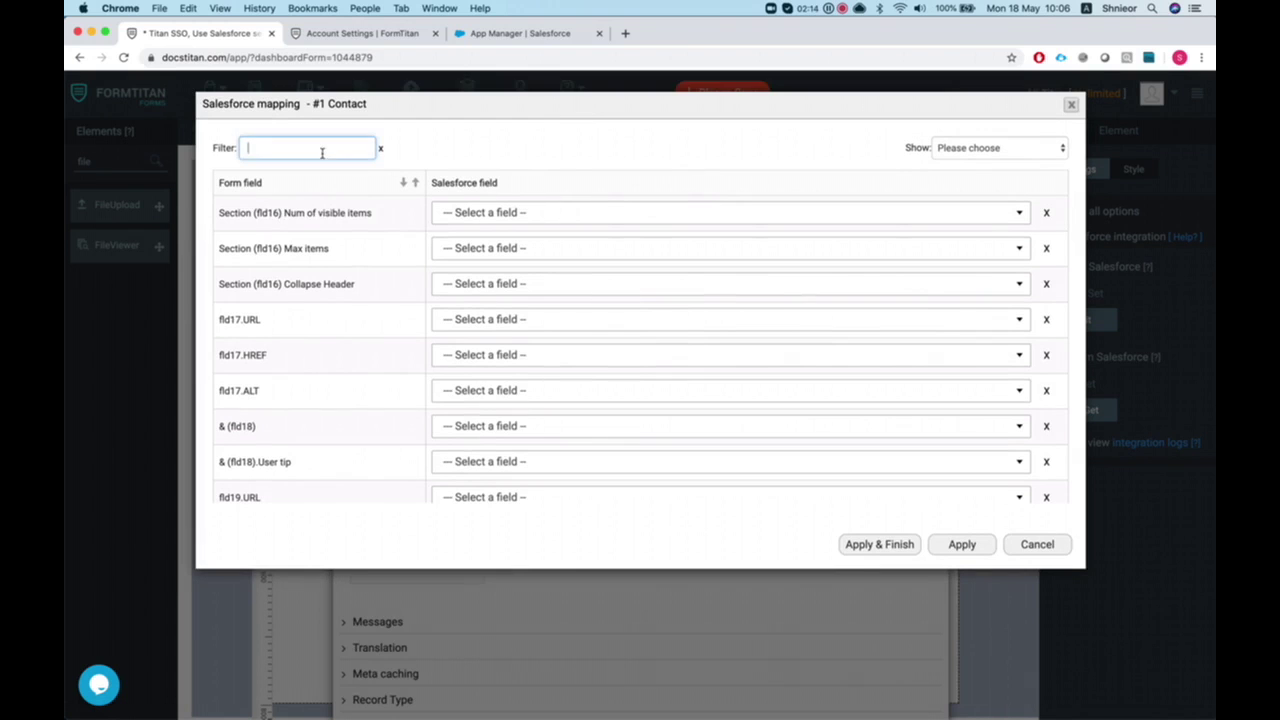
pyautogui.write('name')
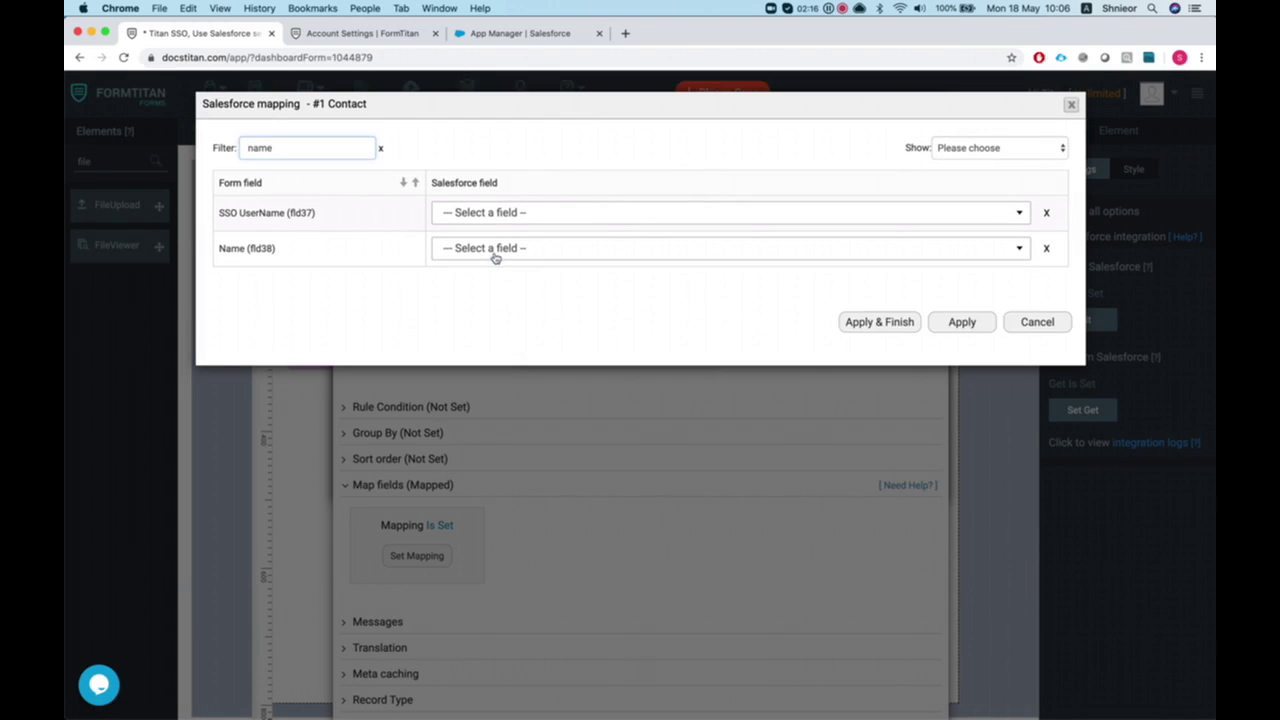
pyautogui.click(494, 255)
pyautogui.write('full')
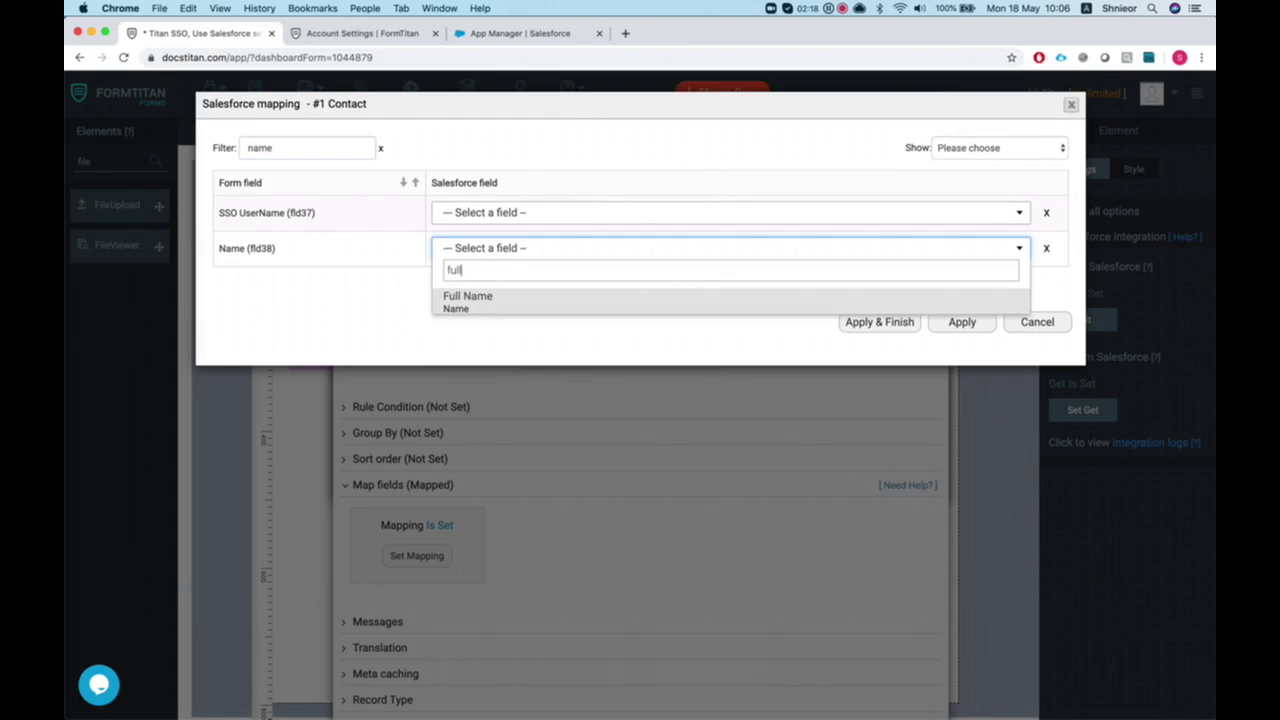
pyautogui.click(468, 296)
pyautogui.click(880, 325)
# In the Push to Salesforce integration, edit the Files create object's mapping and map First Publish Location ID to the ContactId form field
pyautogui.click(1082, 319)
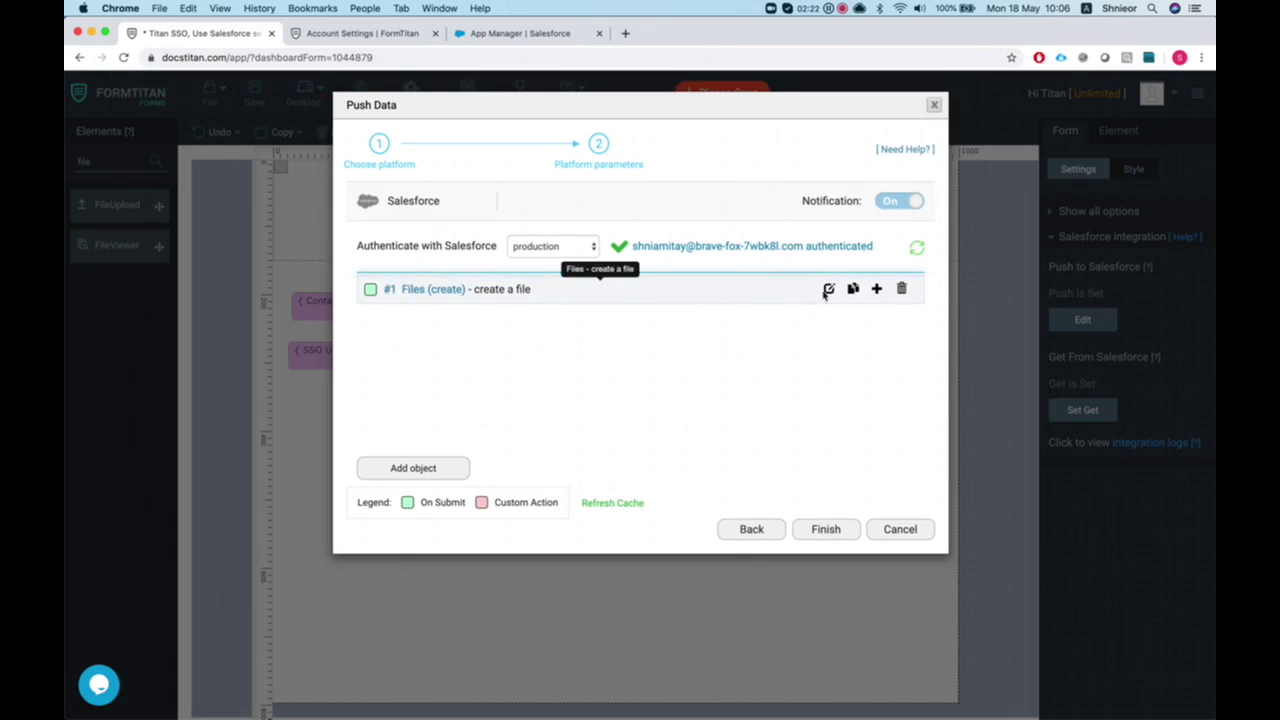
pyautogui.click(828, 289)
pyautogui.click(370, 281)
pyautogui.click(417, 346)
pyautogui.click(305, 184)
pyautogui.write('fie')
pyautogui.press('BackSpace')
pyautogui.write('rs')
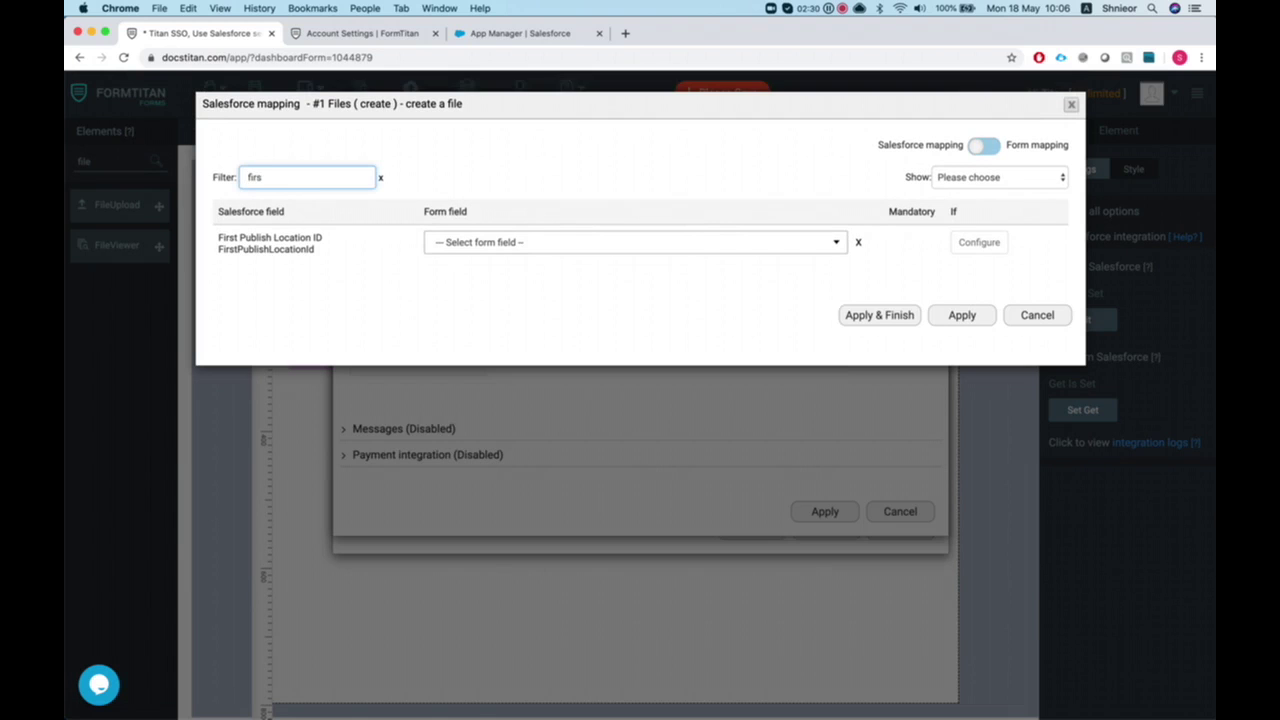
pyautogui.click(480, 244)
pyautogui.write('con')
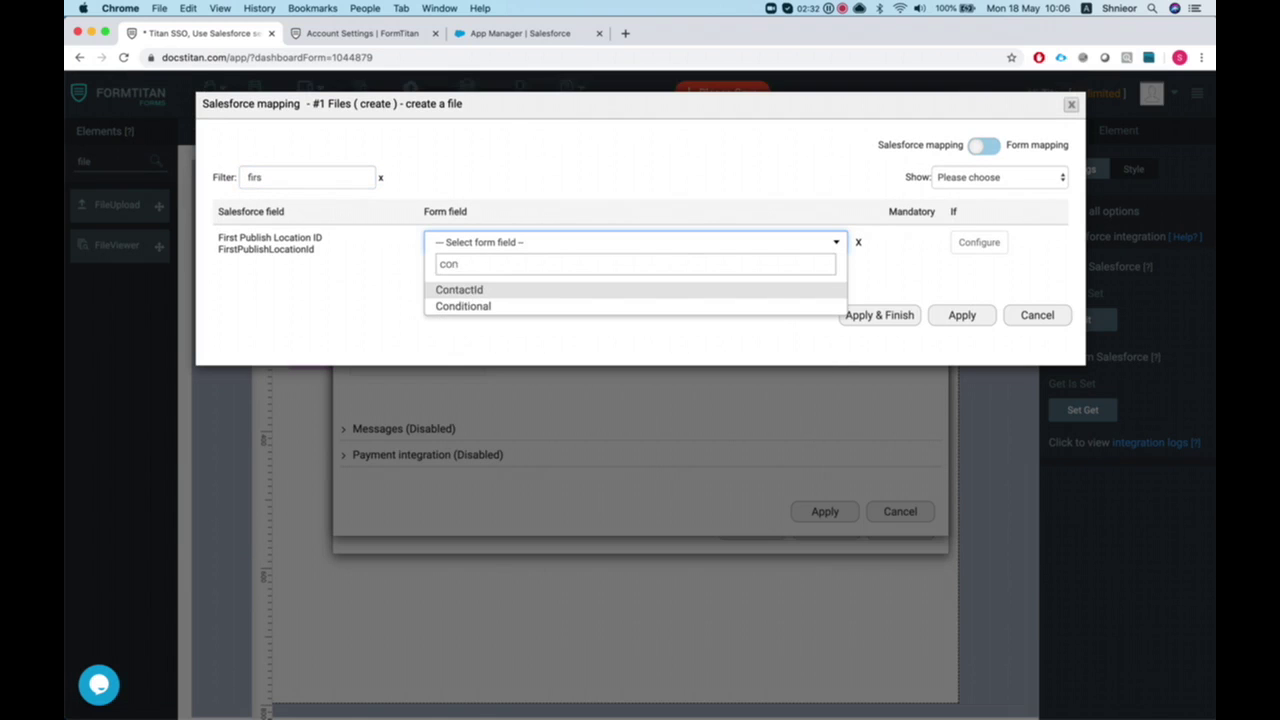
pyautogui.press('Return')
# Map the Files object's Version Data to the FileUpload form field, apply the mapping and save the form
pyautogui.click(337, 178)
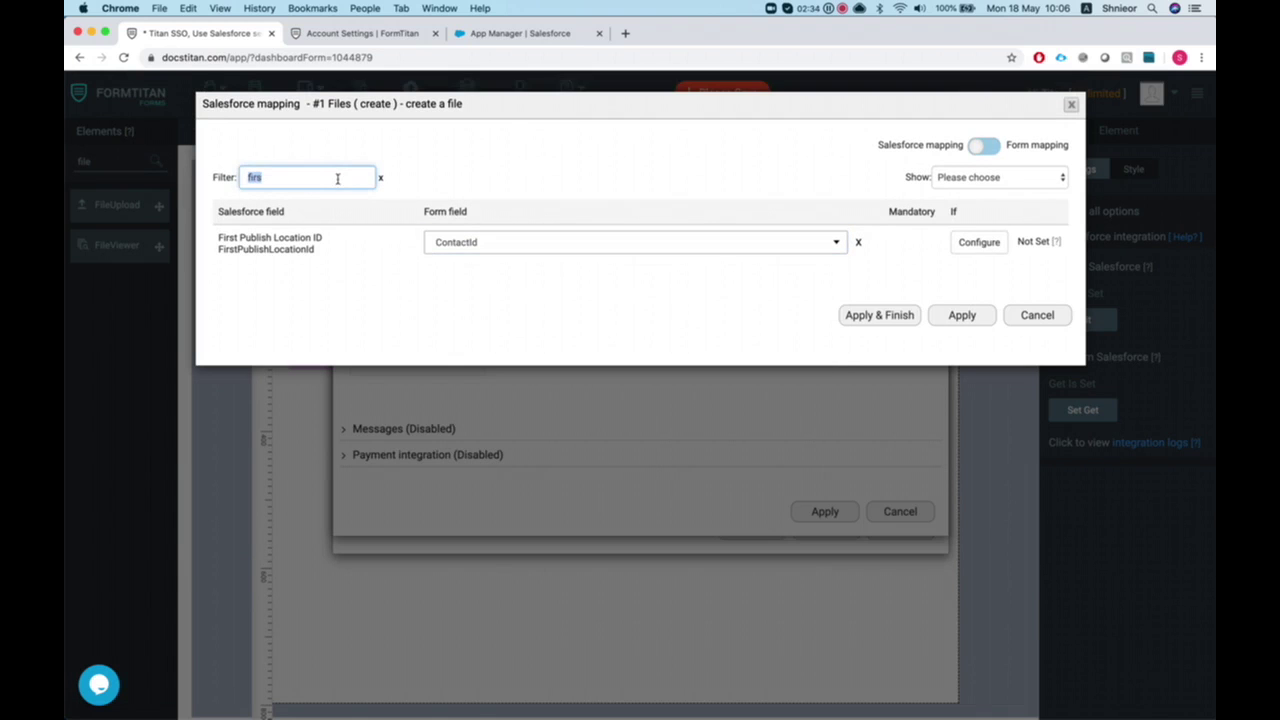
pyautogui.press('BackSpace')
pyautogui.press('BackSpace')
pyautogui.press('BackSpace')
pyautogui.press('BackSpace')
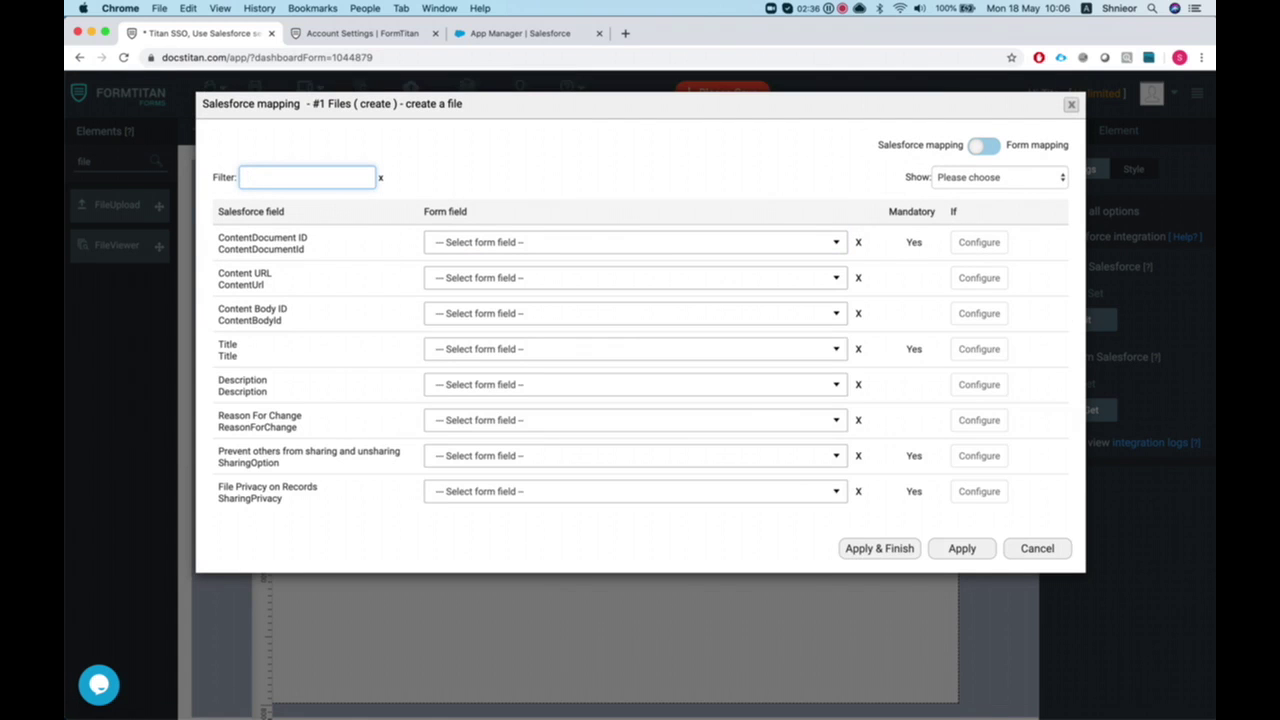
pyautogui.write('ver')
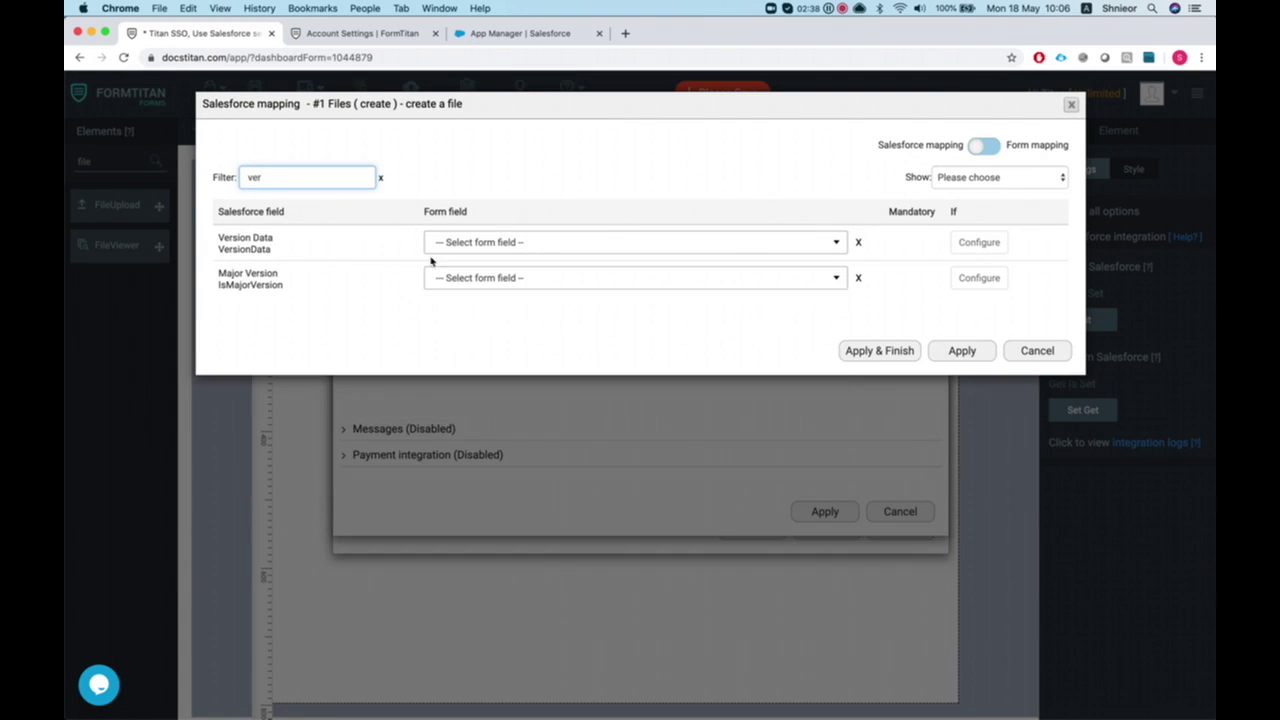
pyautogui.click(463, 242)
pyautogui.write('file')
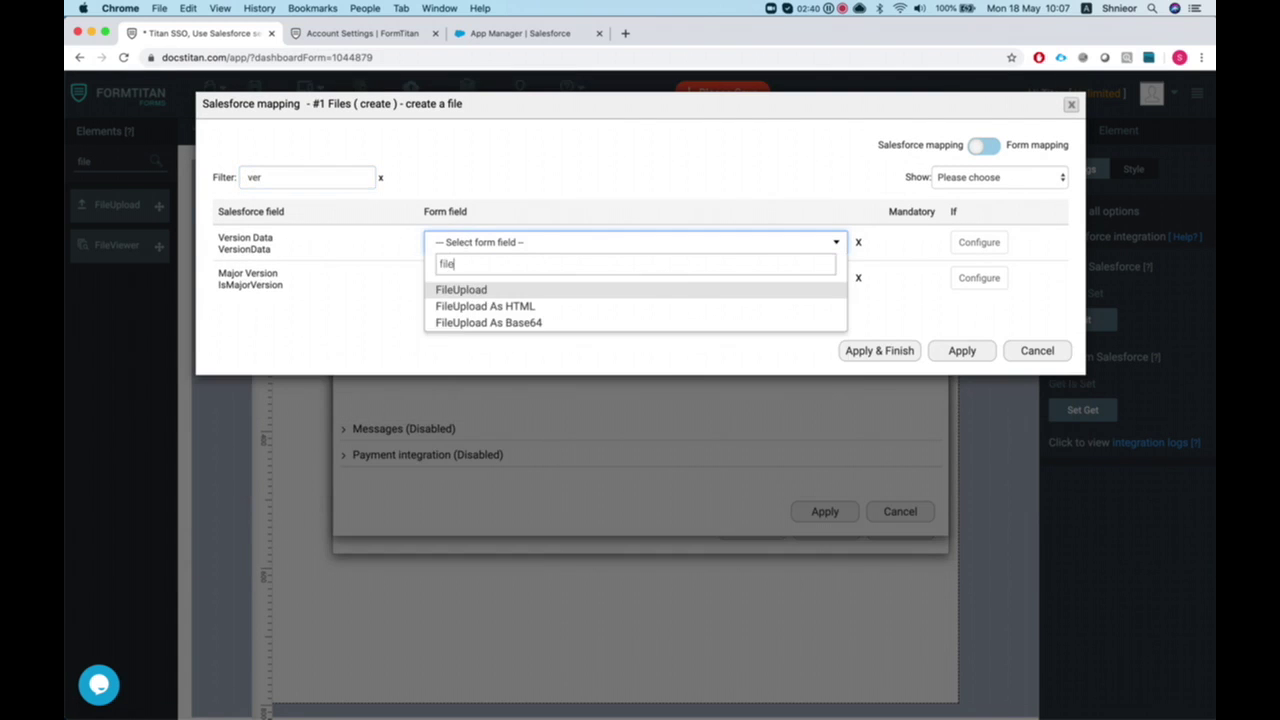
pyautogui.click(455, 287)
pyautogui.click(872, 358)
pyautogui.click(684, 461)
pyautogui.click(254, 100)
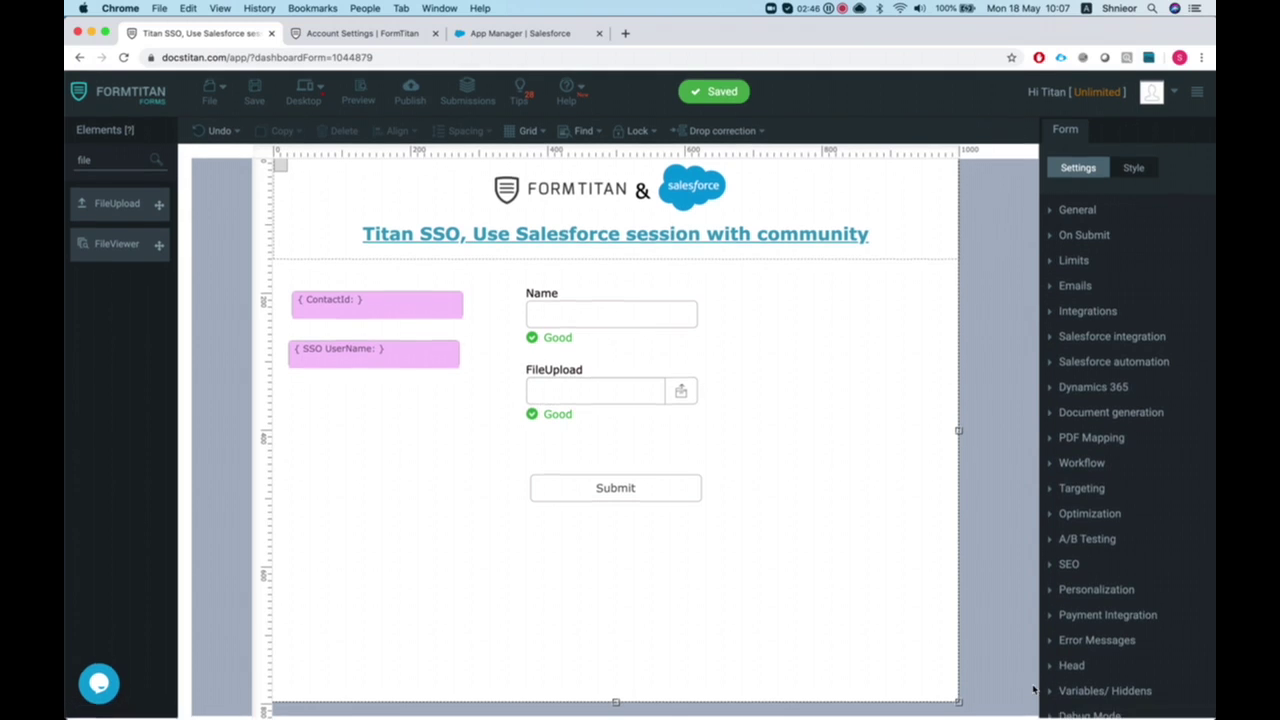
# Enable SSO under the form's Limits settings and open its configuration
pyautogui.scroll(-2, 1103, 294)
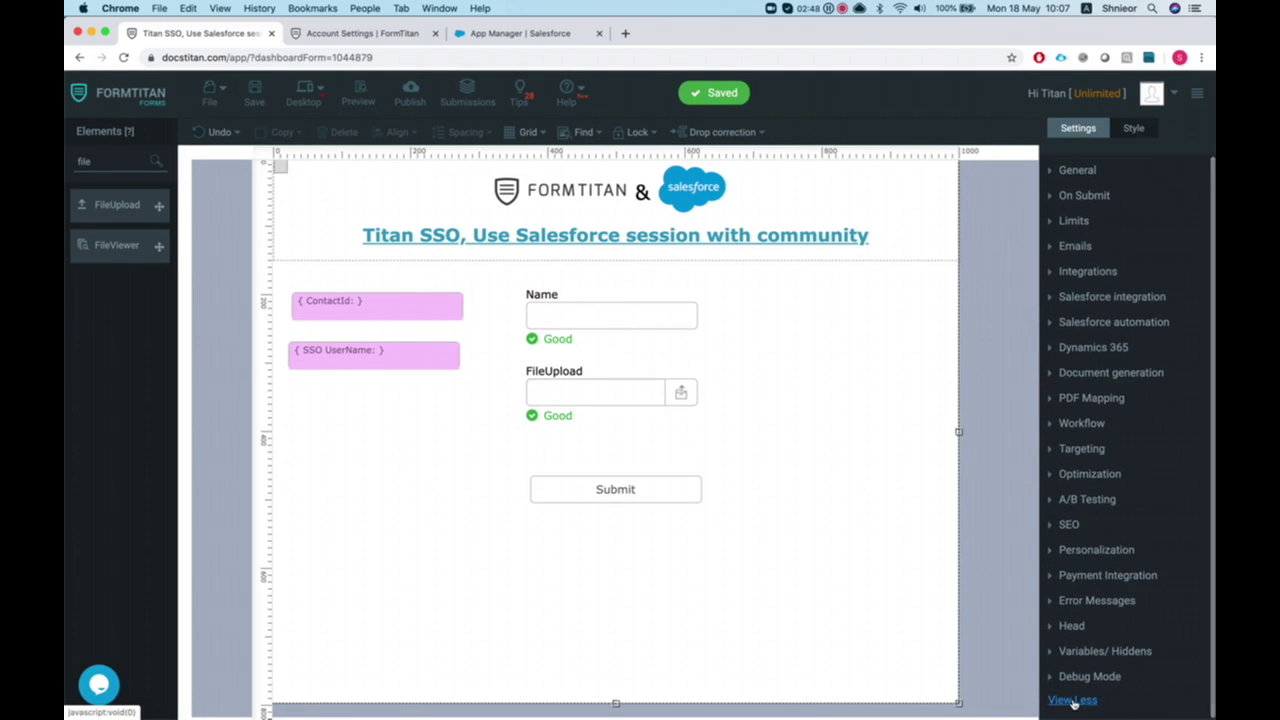
pyautogui.click(1066, 696)
pyautogui.click(1078, 436)
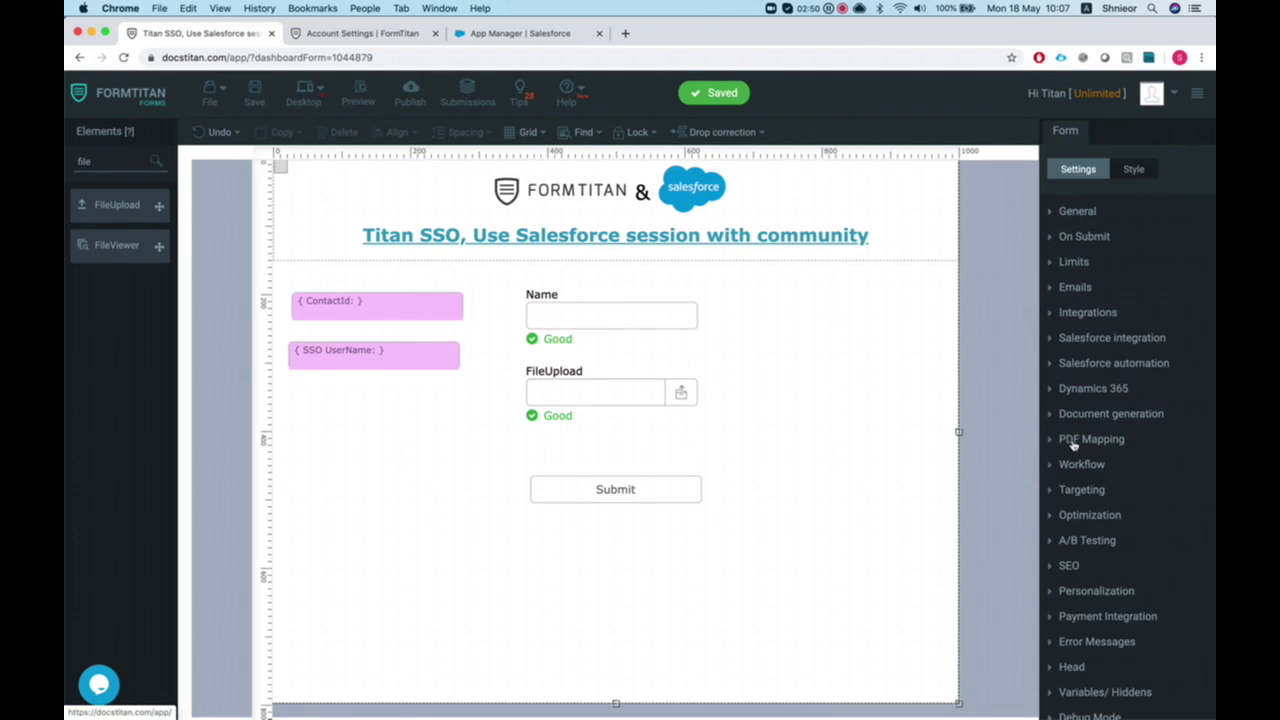
pyautogui.click(1071, 263)
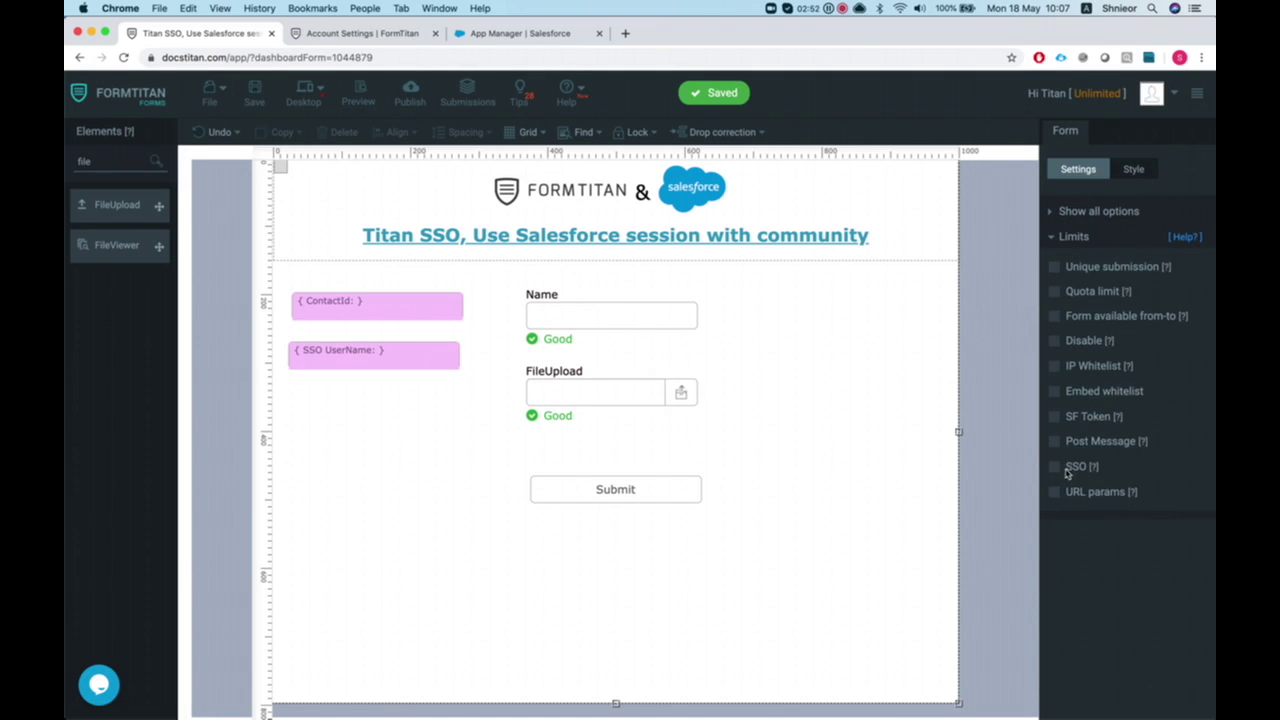
pyautogui.click(1066, 470)
pyautogui.click(1090, 517)
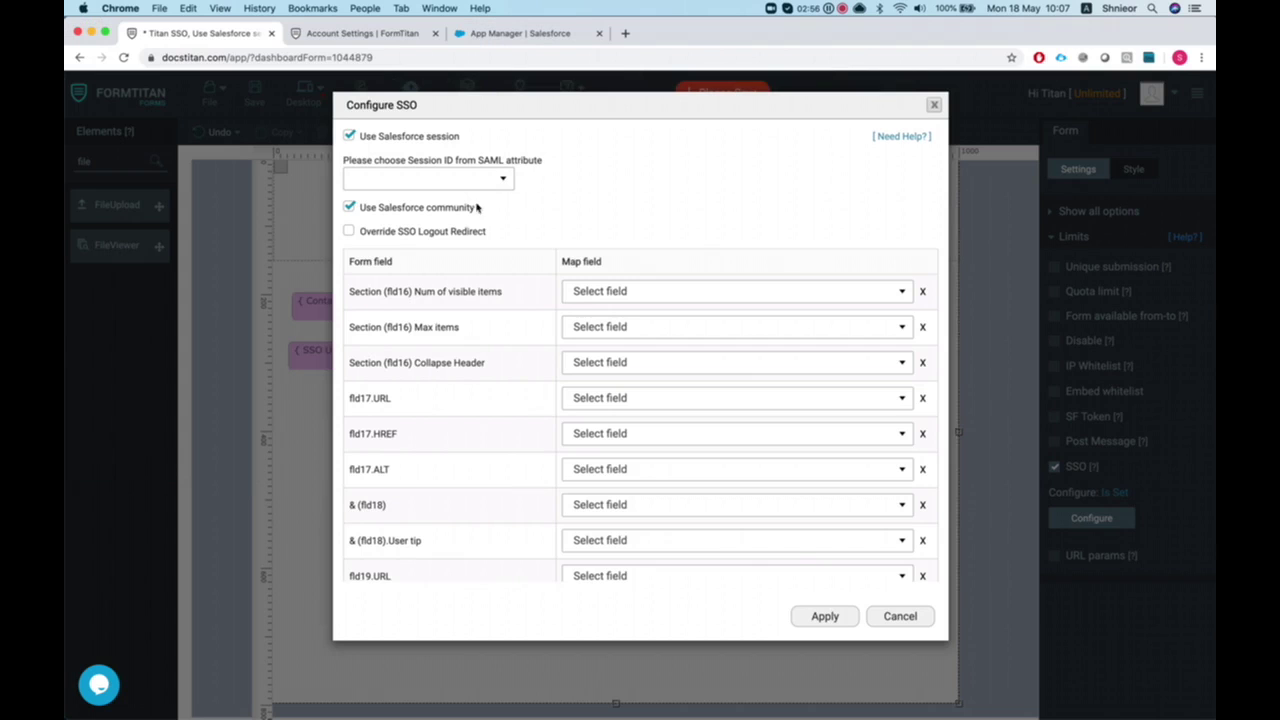
pyautogui.click(349, 206)
pyautogui.click(350, 137)
pyautogui.click(350, 137)
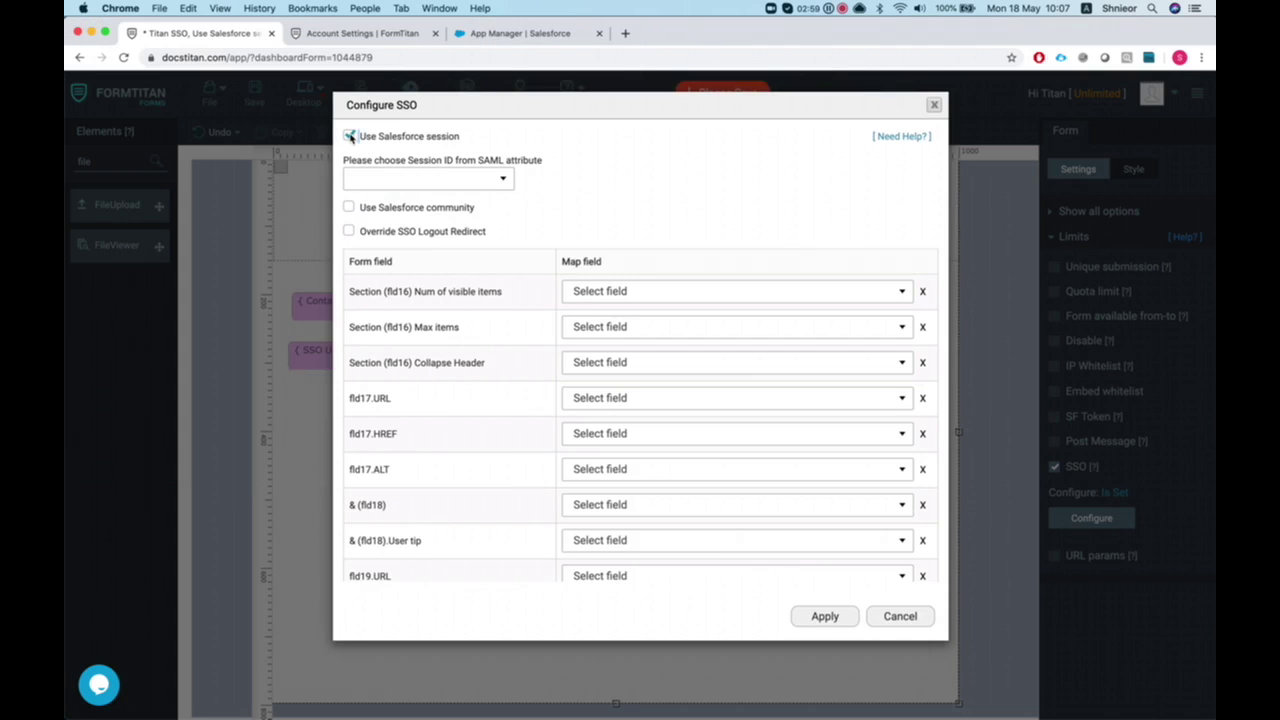
pyautogui.click(389, 183)
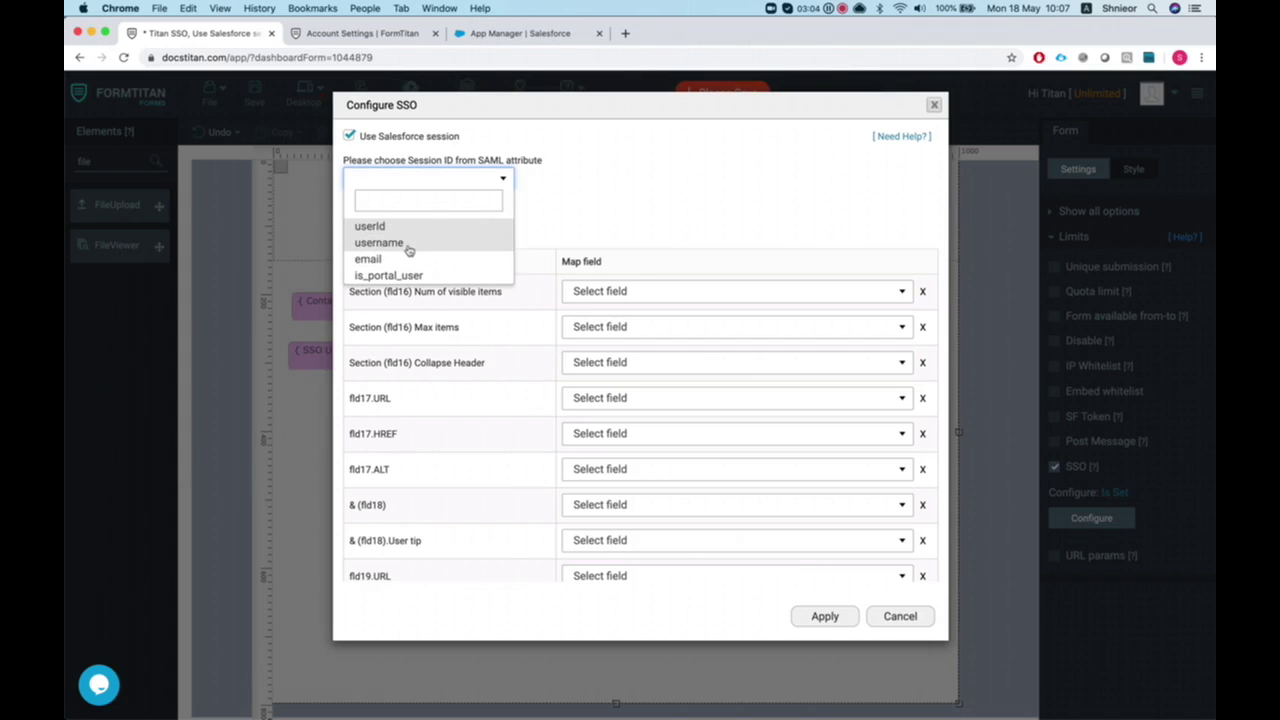
pyautogui.click(578, 186)
pyautogui.click(425, 184)
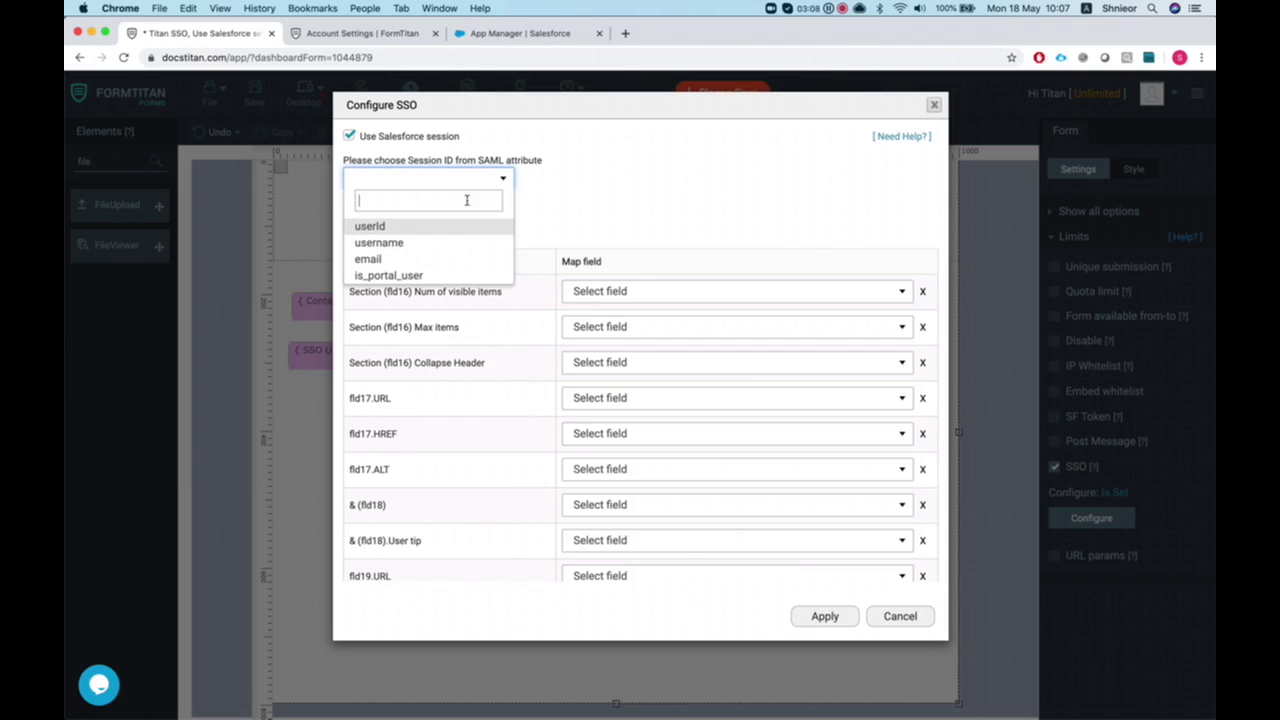
pyautogui.click(543, 191)
# Switch to the Salesforce connected app page and start a new custom SAML attribute with the key SF Session
pyautogui.click(495, 38)
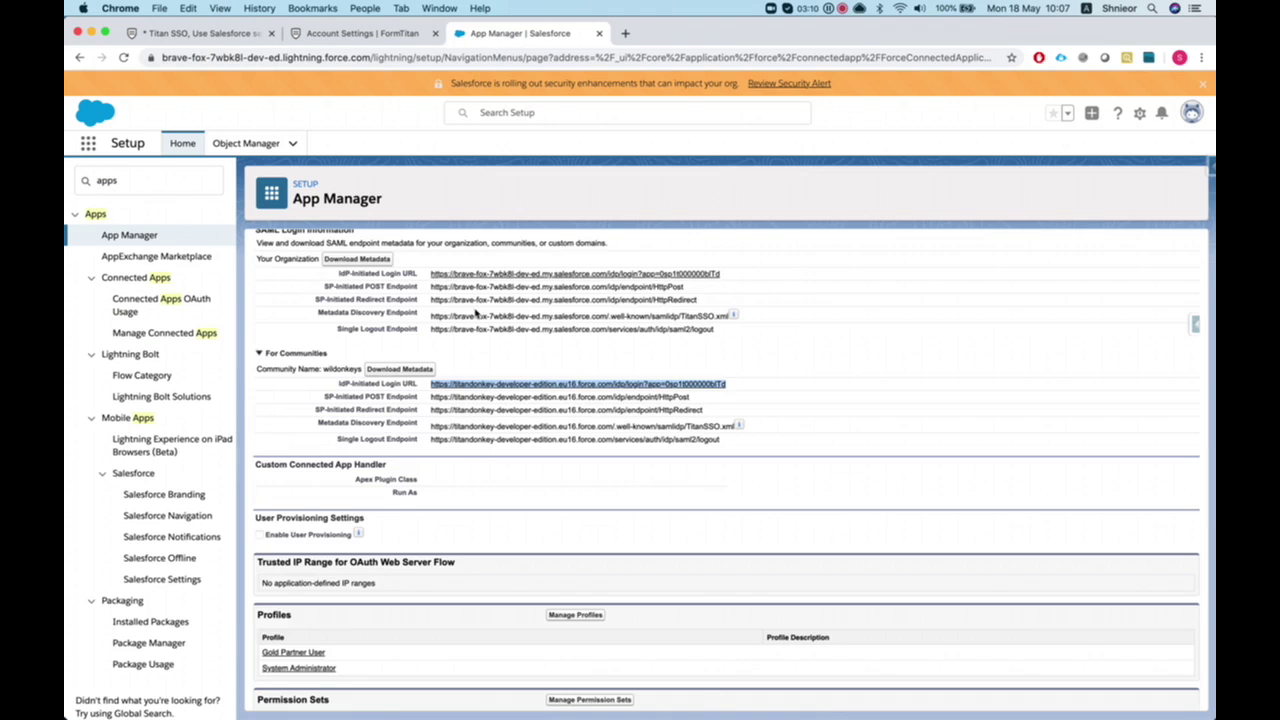
pyautogui.scroll(-2, 436, 439)
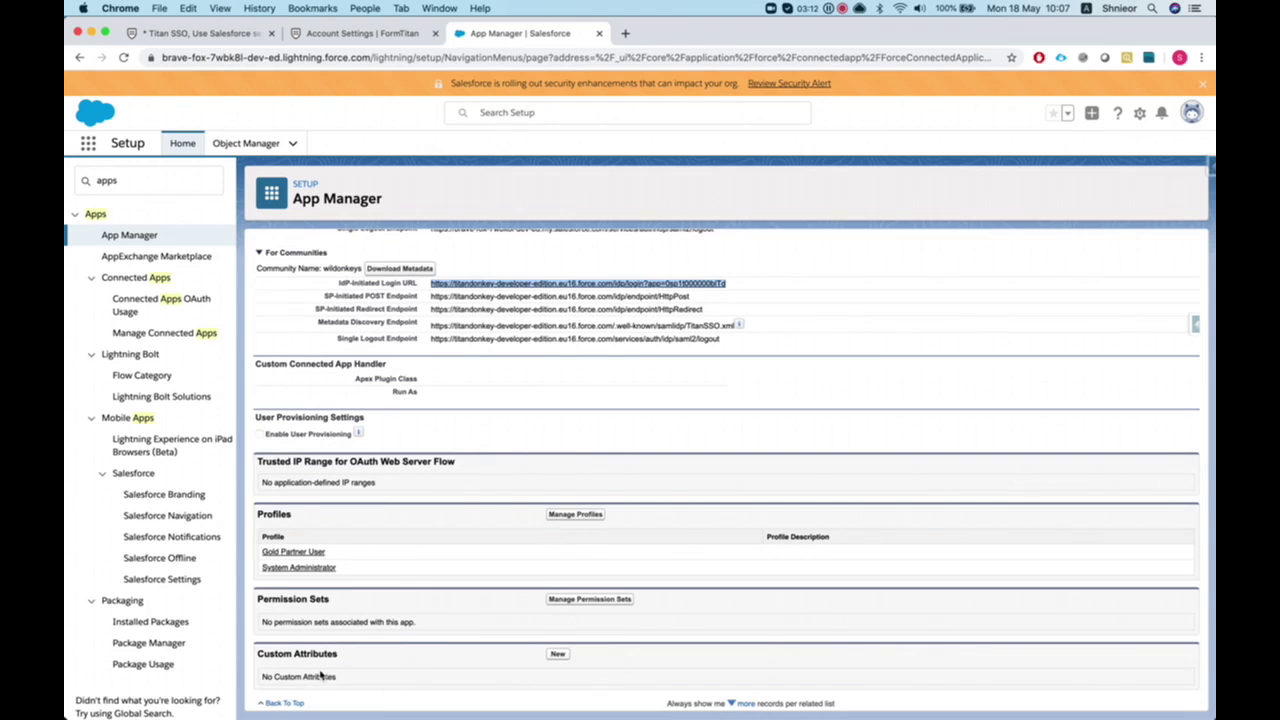
pyautogui.click(551, 657)
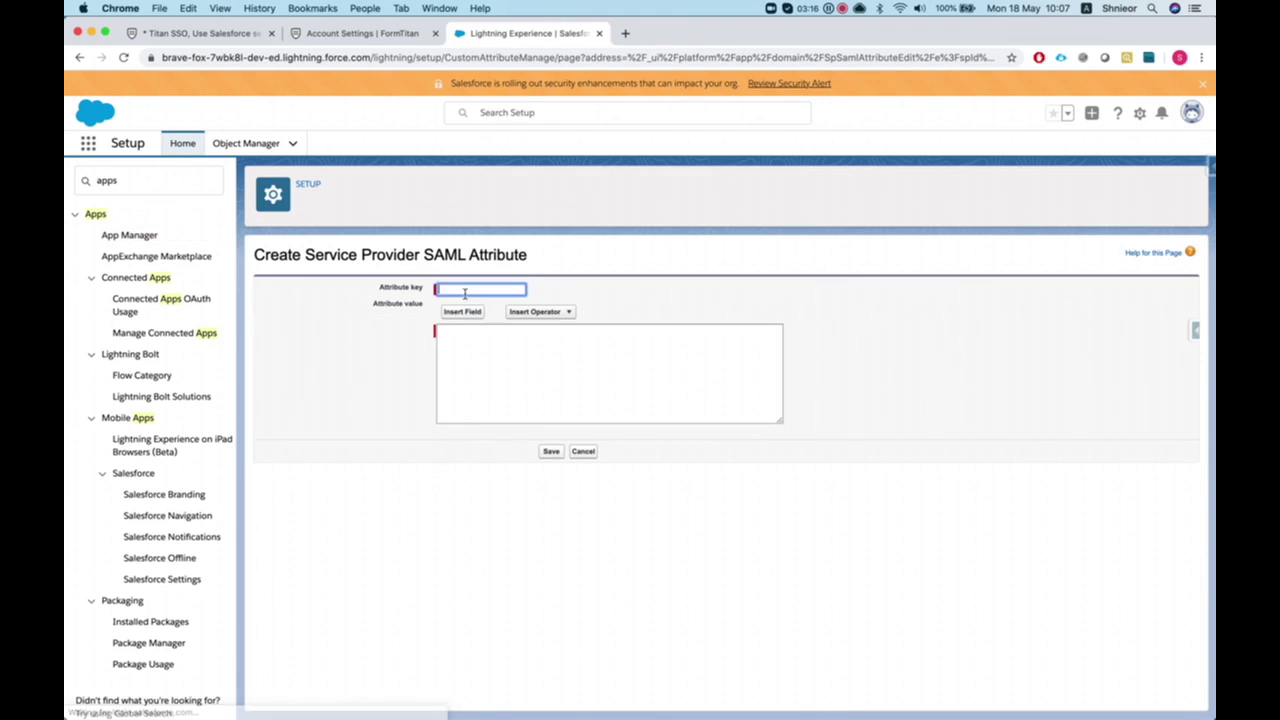
pyautogui.click(465, 292)
# Insert the API Session ID field ($Api.Session_ID) as the attribute value and save the attribute
pyautogui.click(470, 315)
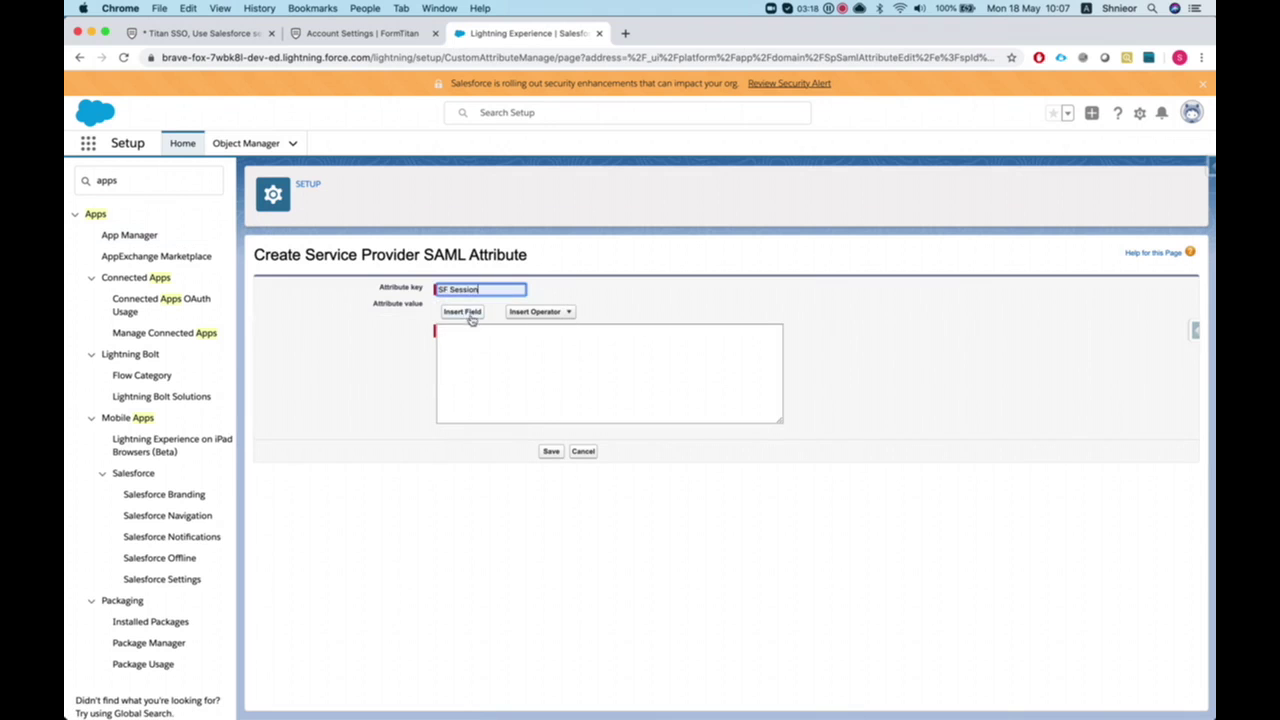
pyautogui.click(459, 346)
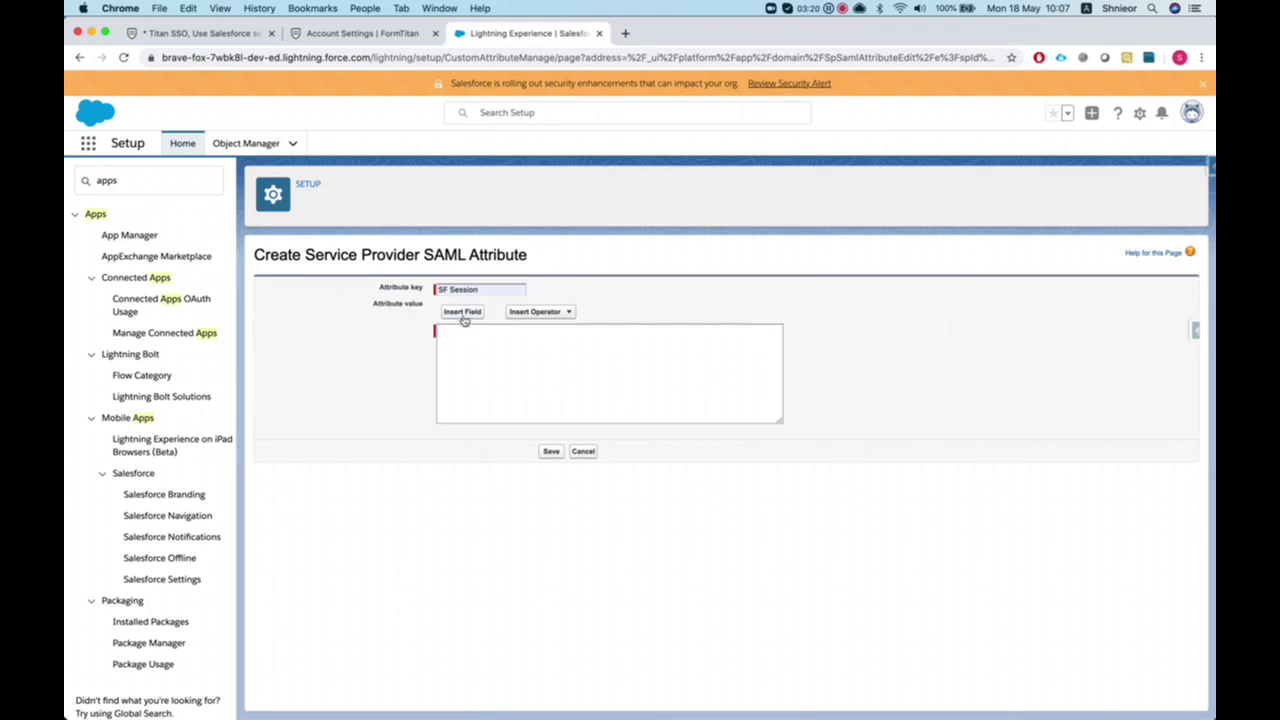
pyautogui.click(462, 312)
pyautogui.click(566, 500)
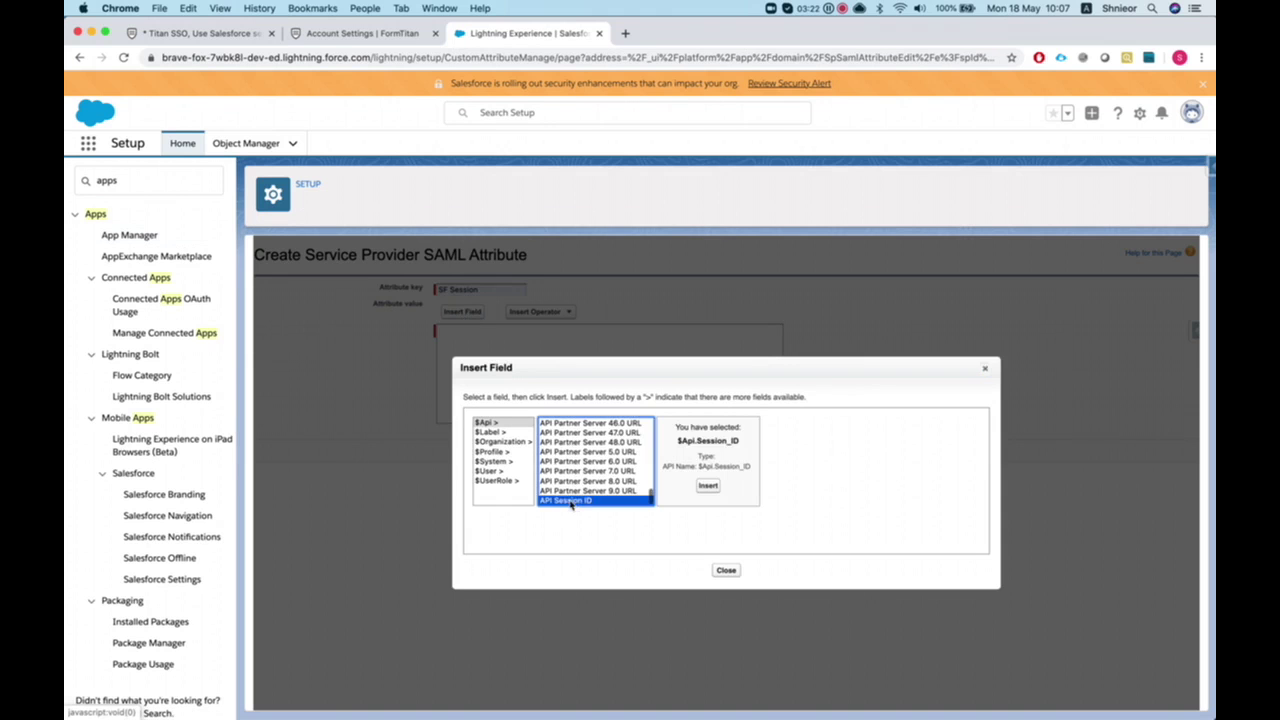
pyautogui.click(710, 487)
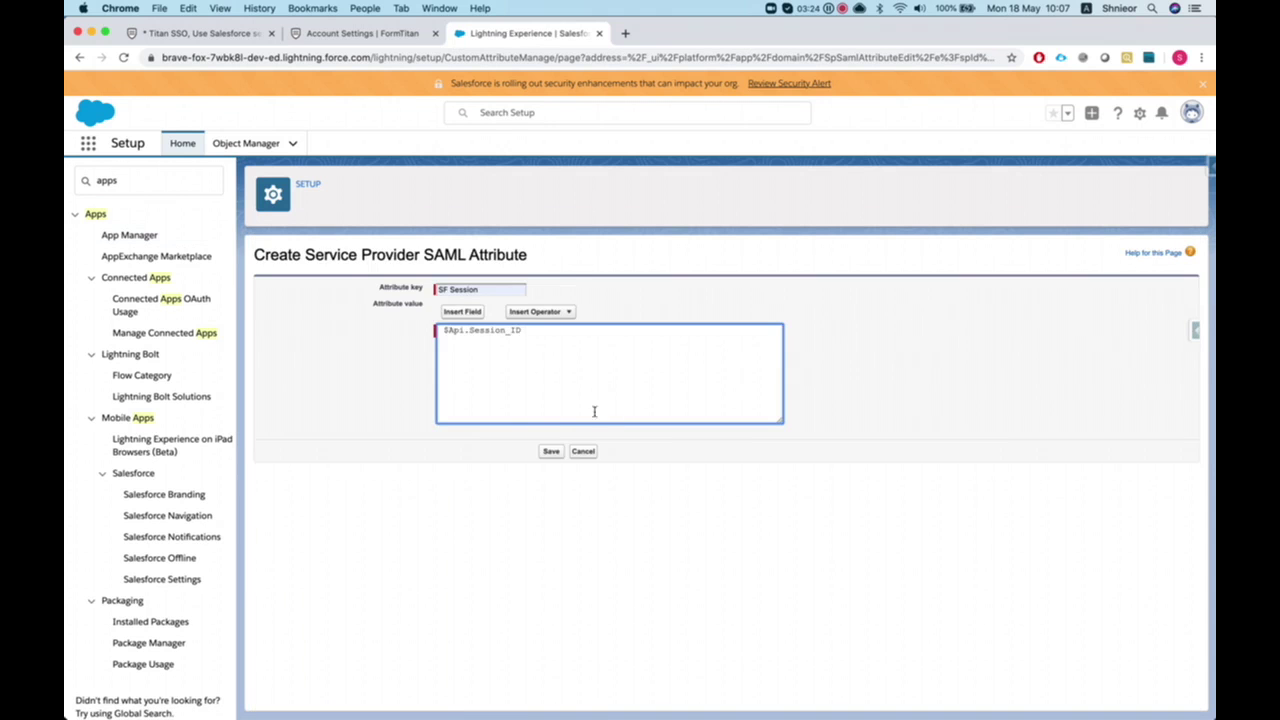
pyautogui.click(549, 454)
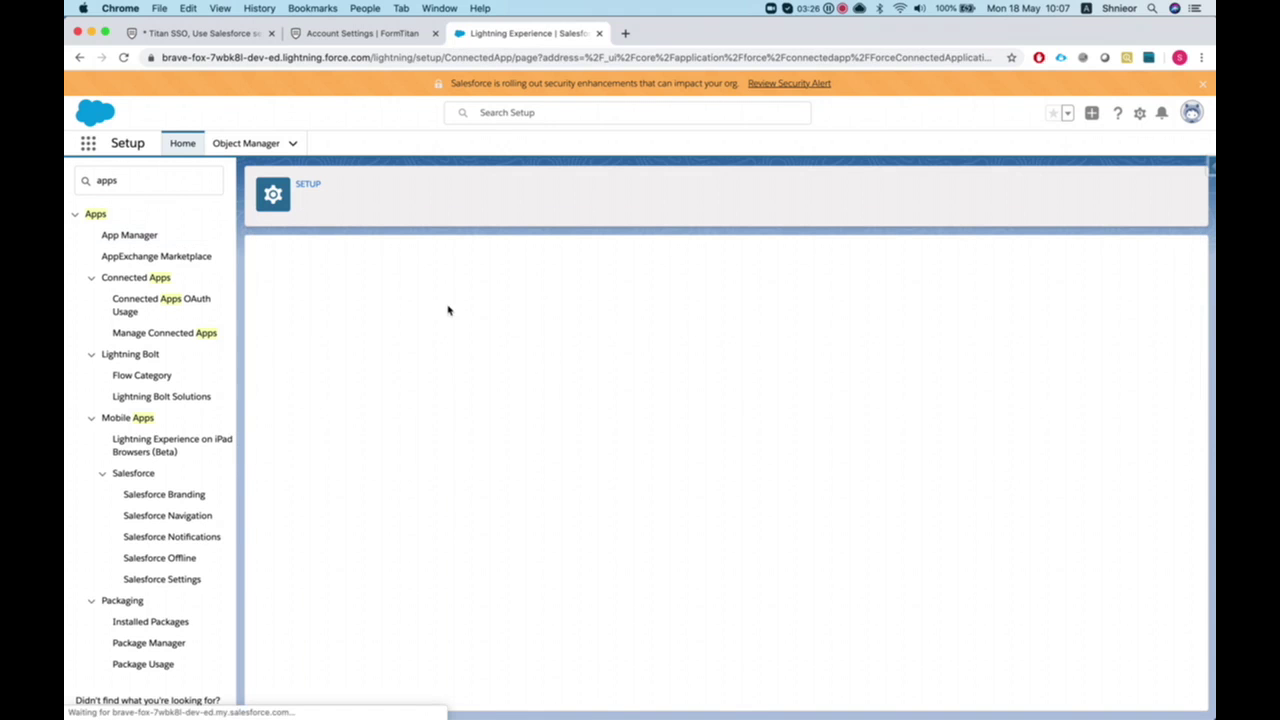
pyautogui.scroll(-10, 462, 390)
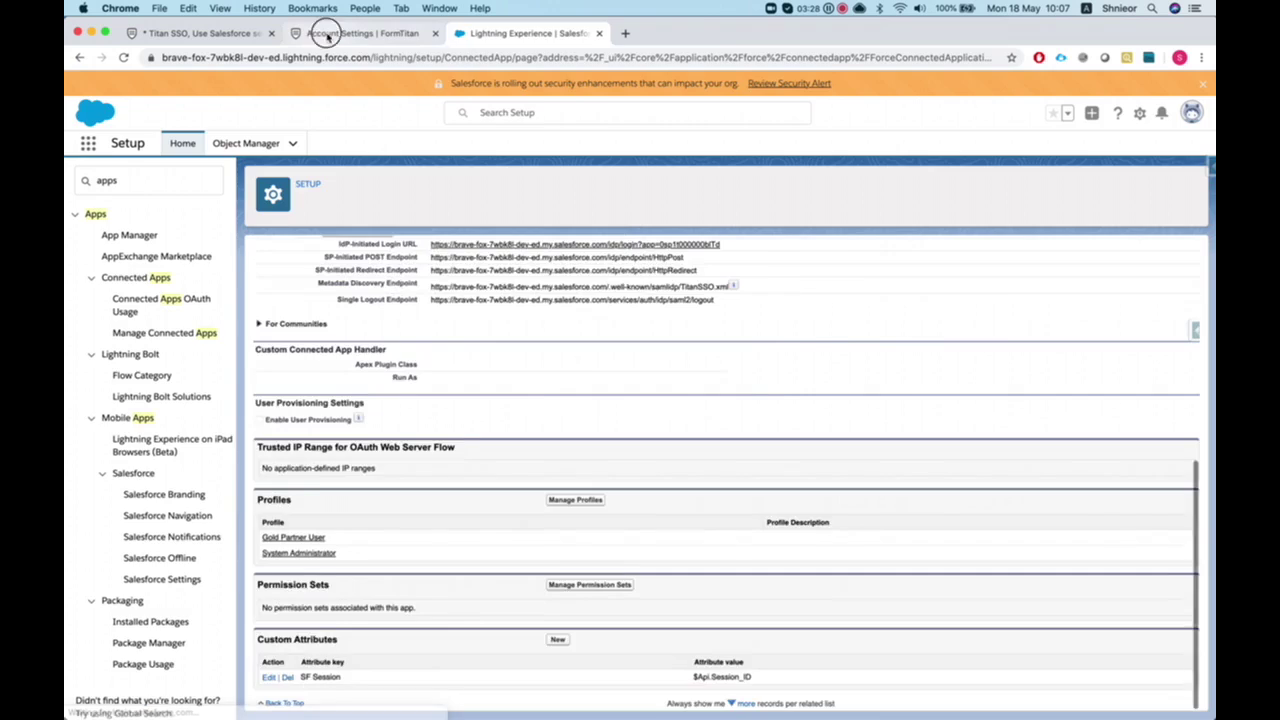
# Return to the form, reload its SSO configuration and use SF Session as the session ID attribute with Use Salesforce community enabled
pyautogui.click(299, 40)
pyautogui.click(227, 35)
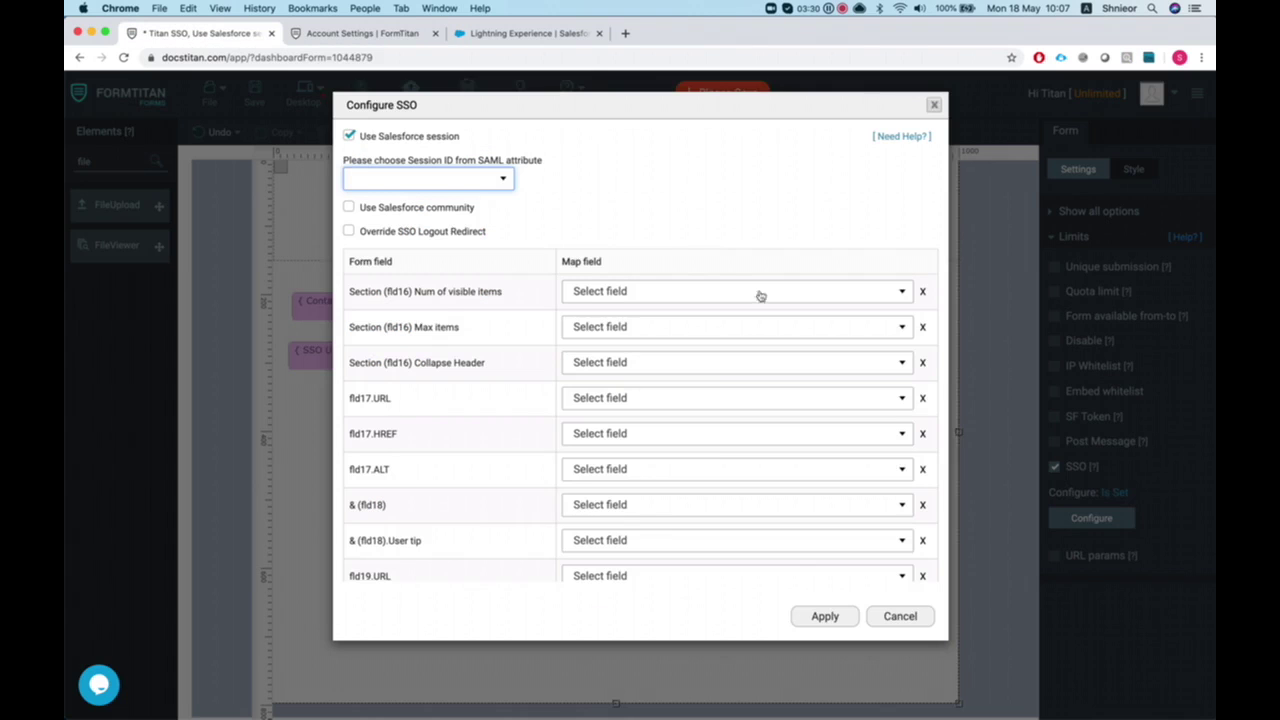
pyautogui.click(900, 617)
pyautogui.click(1108, 519)
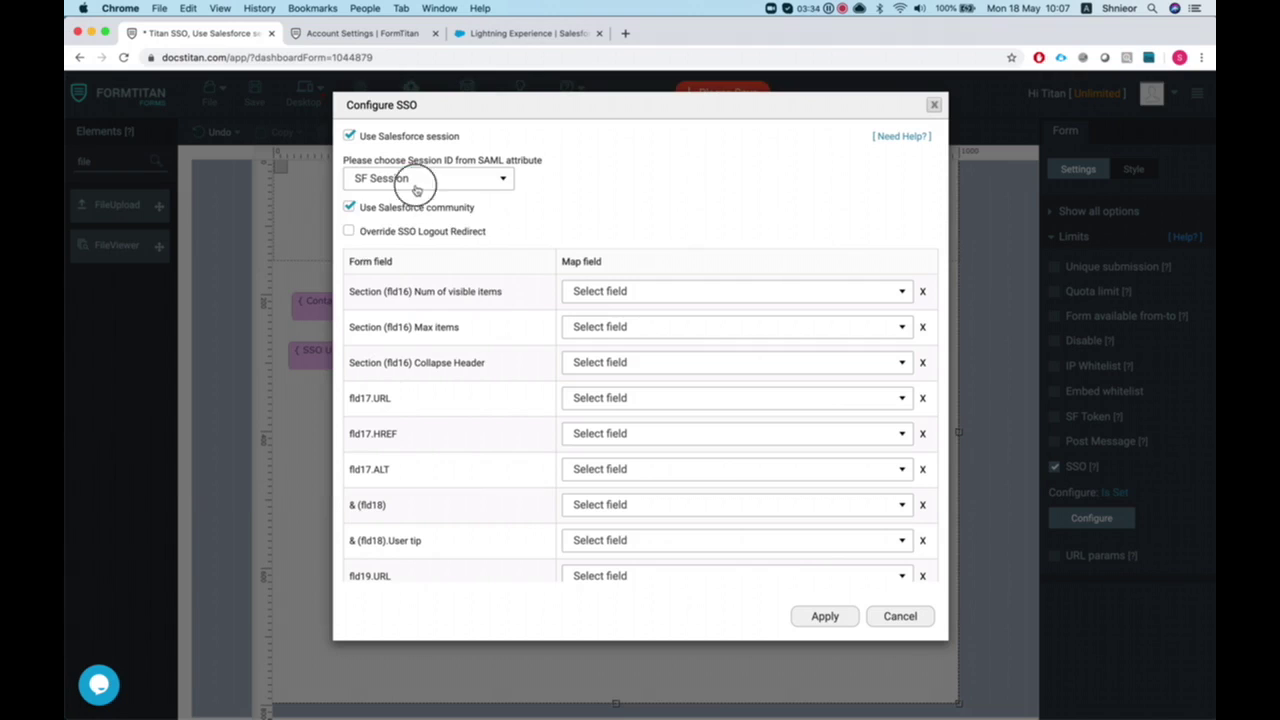
pyautogui.click(416, 180)
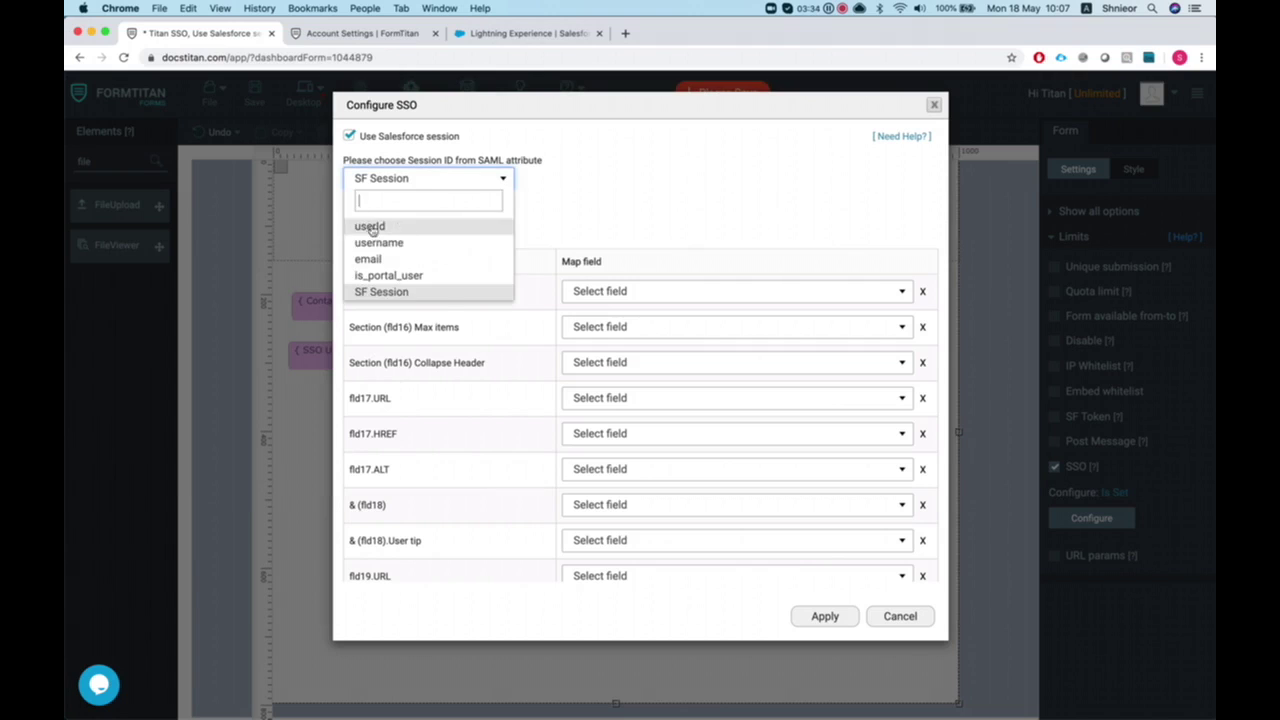
pyautogui.click(388, 292)
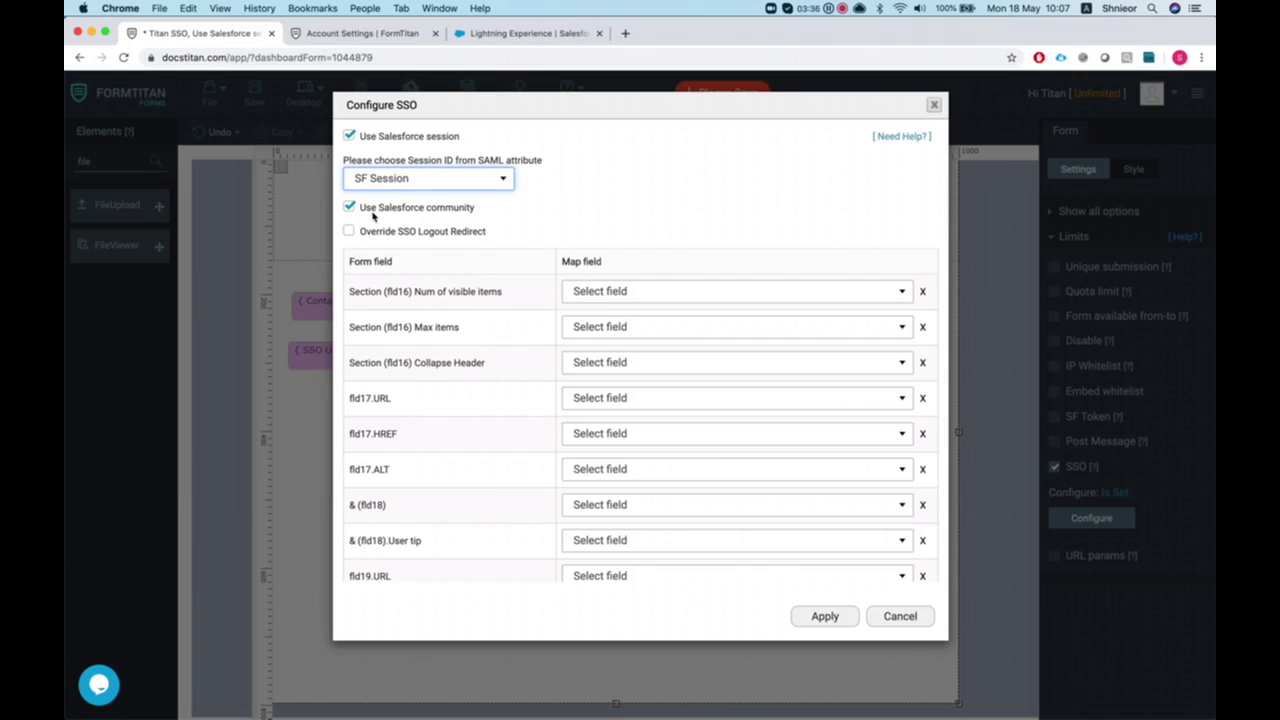
pyautogui.moveTo(364, 208); pyautogui.dragTo(475, 208)
pyautogui.click(471, 207)
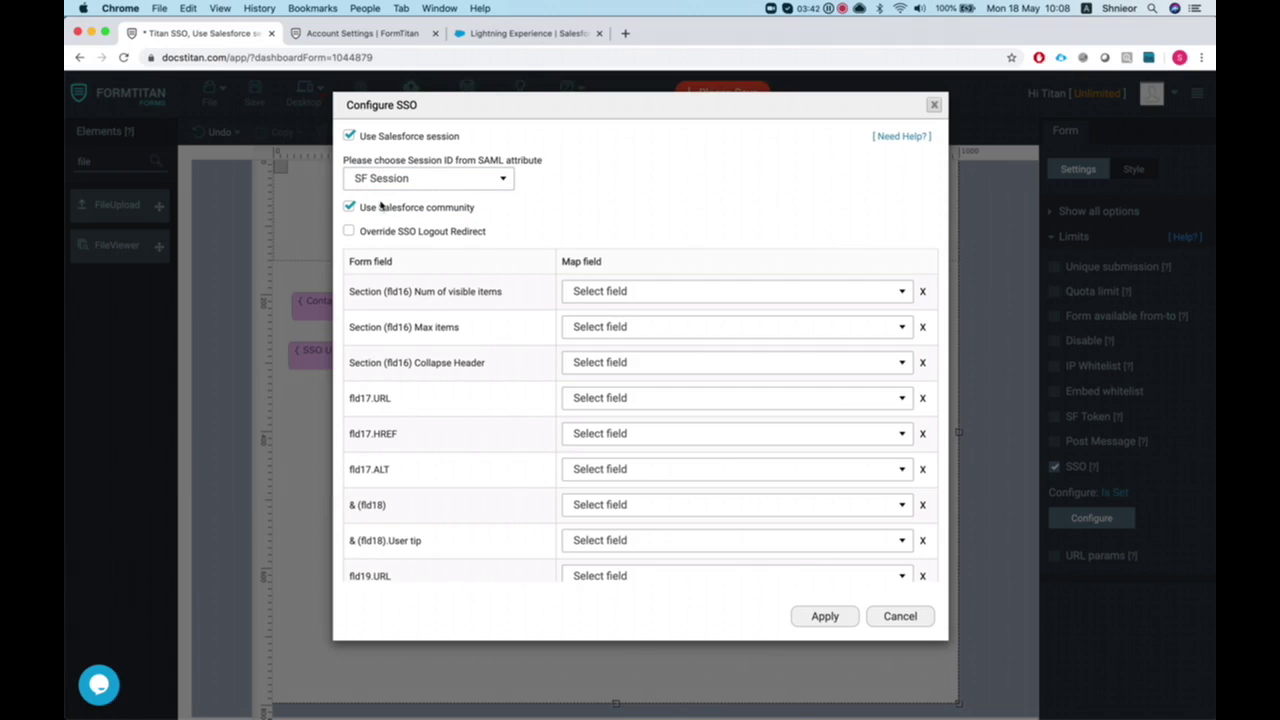
# Map the SSO UserName form field to the username attribute and apply the SSO configuration
pyautogui.scroll(-5, 470, 445)
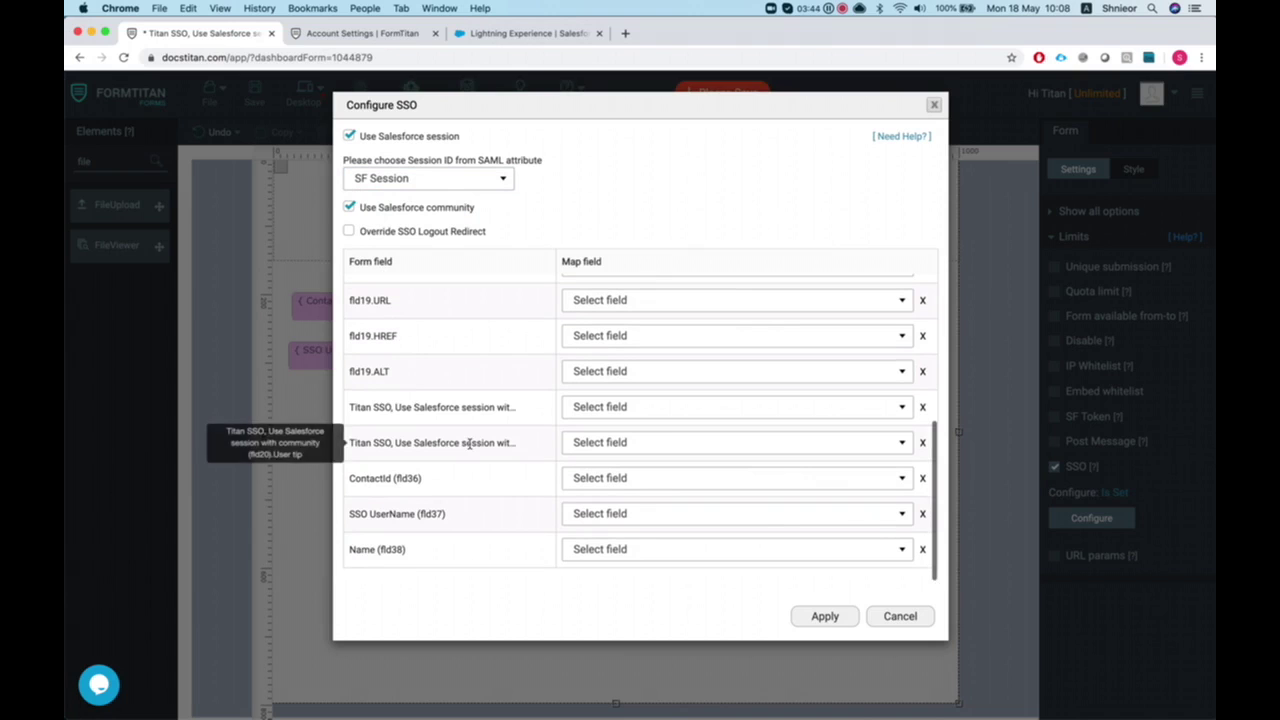
pyautogui.moveTo(370, 513); pyautogui.dragTo(414, 514)
pyautogui.click(610, 516)
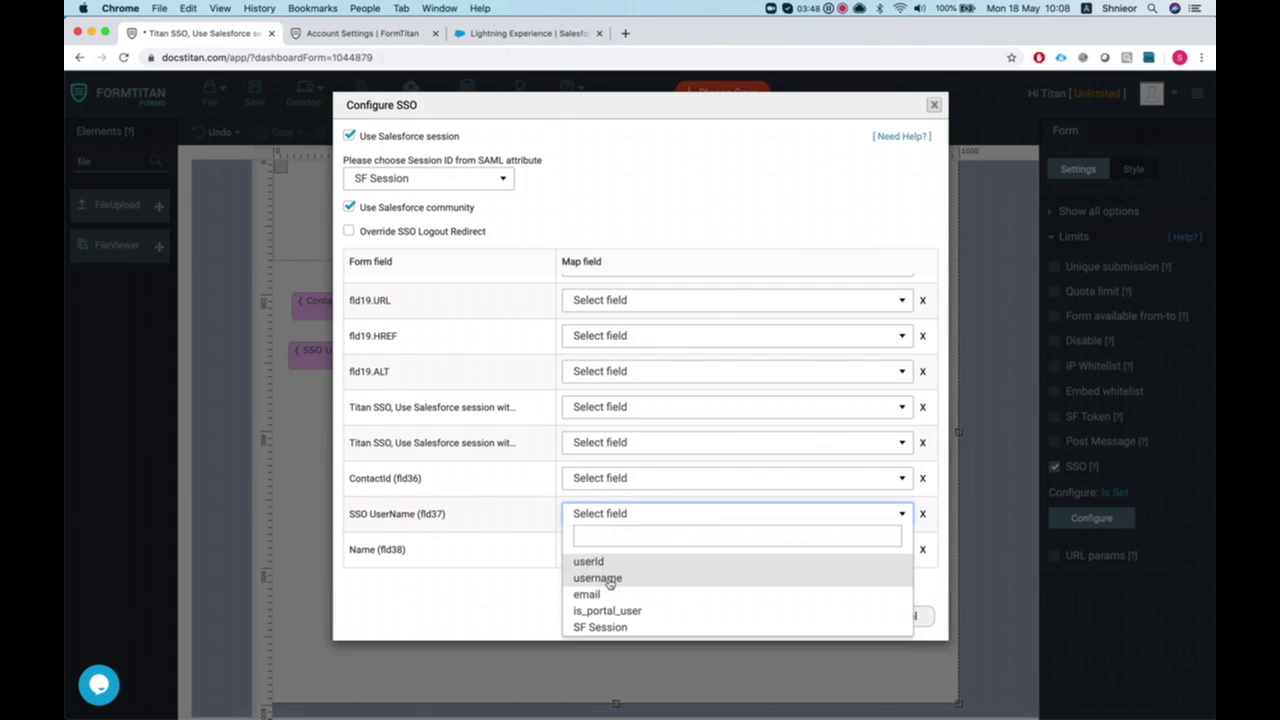
pyautogui.click(609, 580)
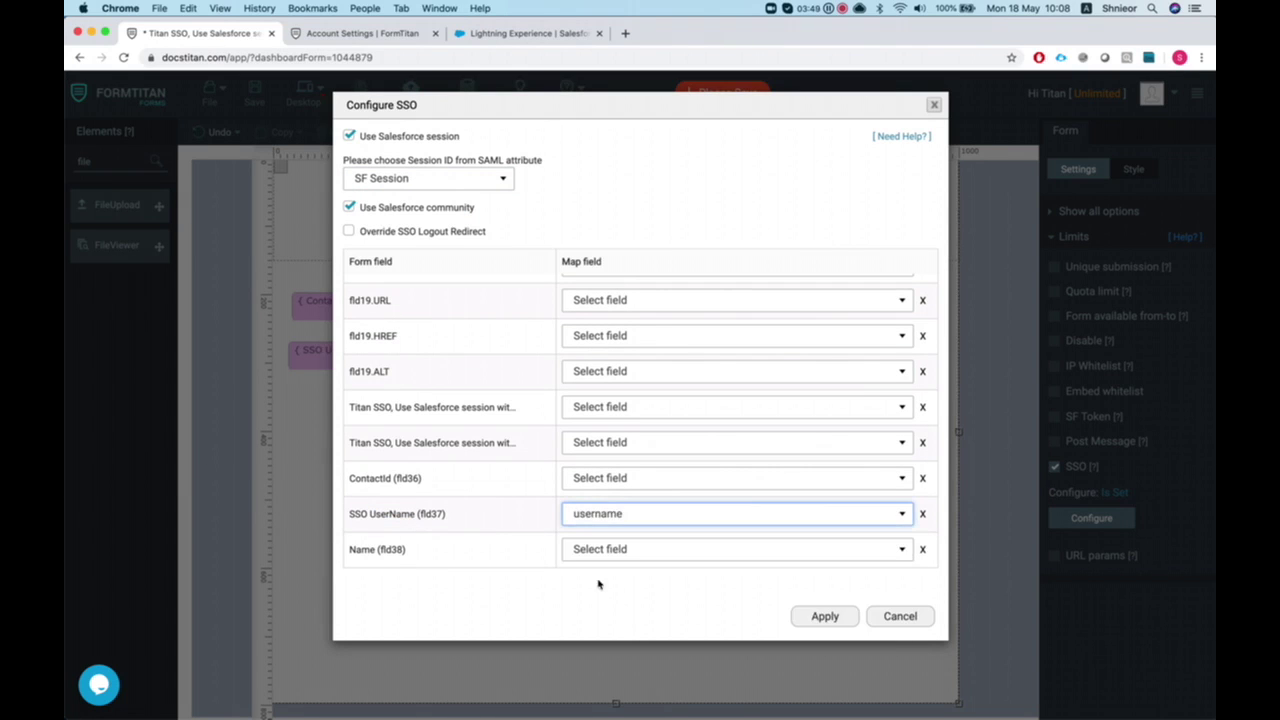
pyautogui.click(824, 616)
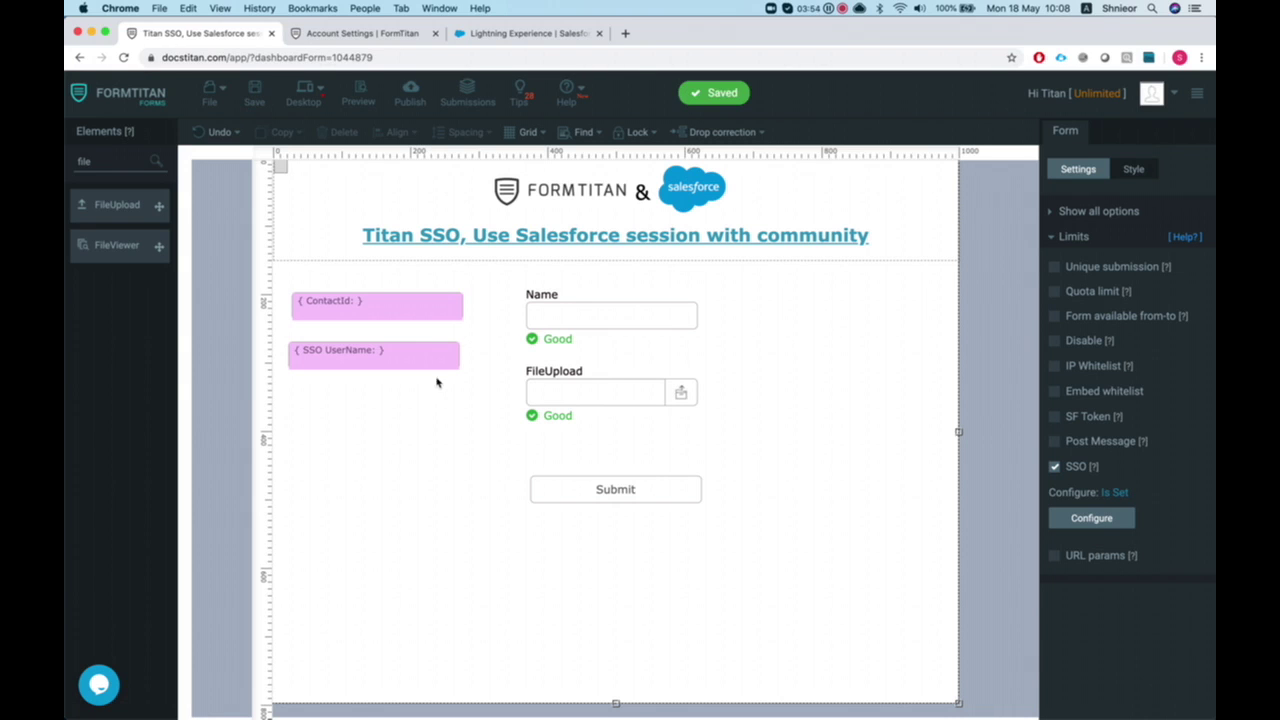
# Open the form's publishing options, choose the Salesforce publish type and enable Community
pyautogui.click(410, 97)
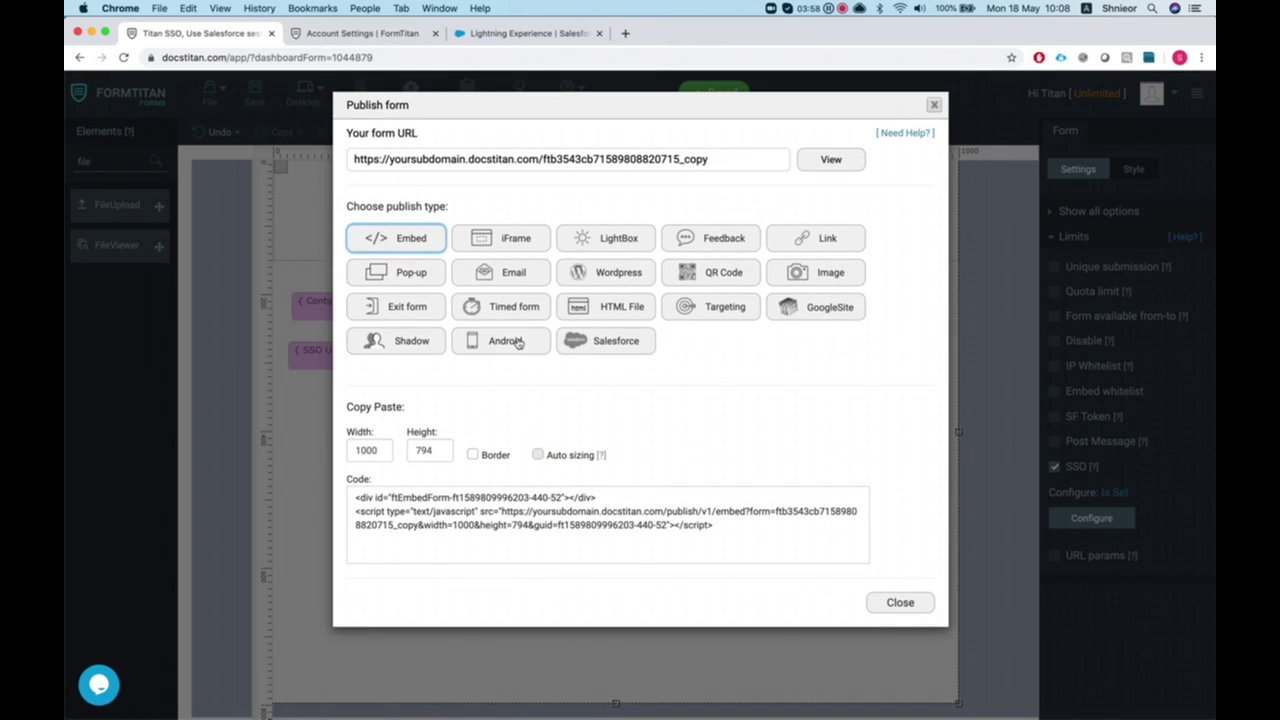
pyautogui.click(605, 341)
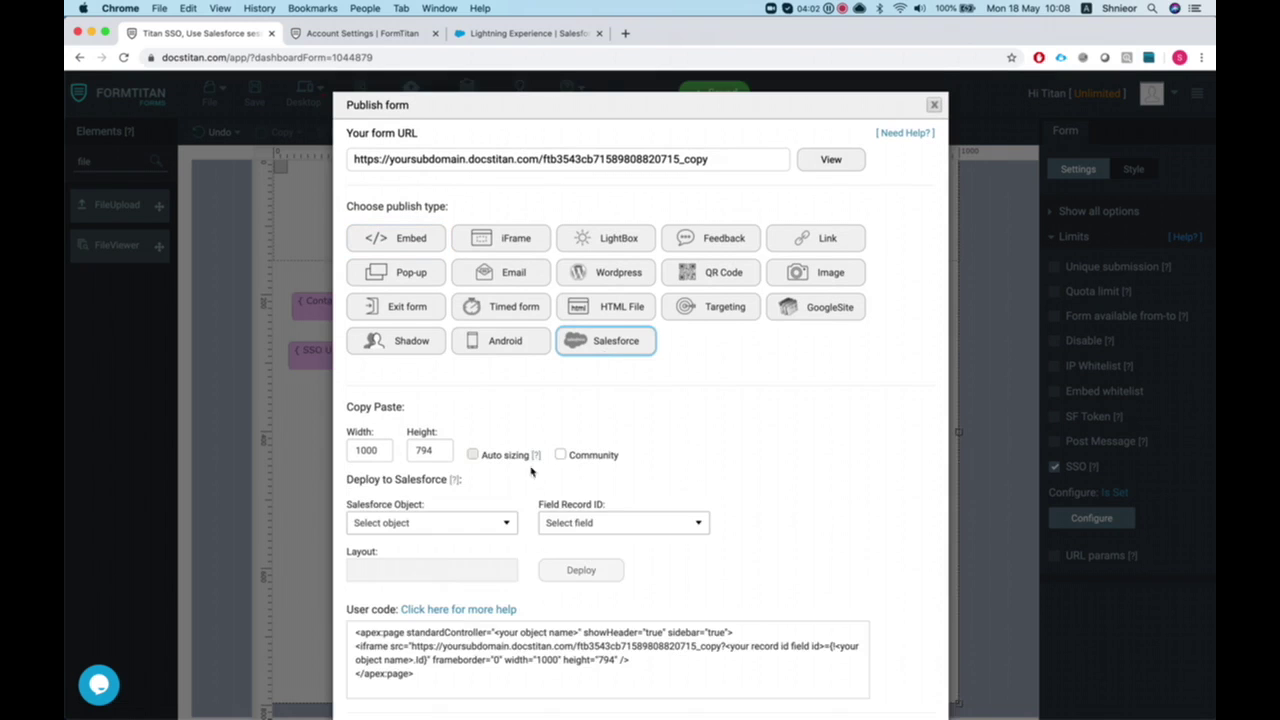
pyautogui.click(561, 391)
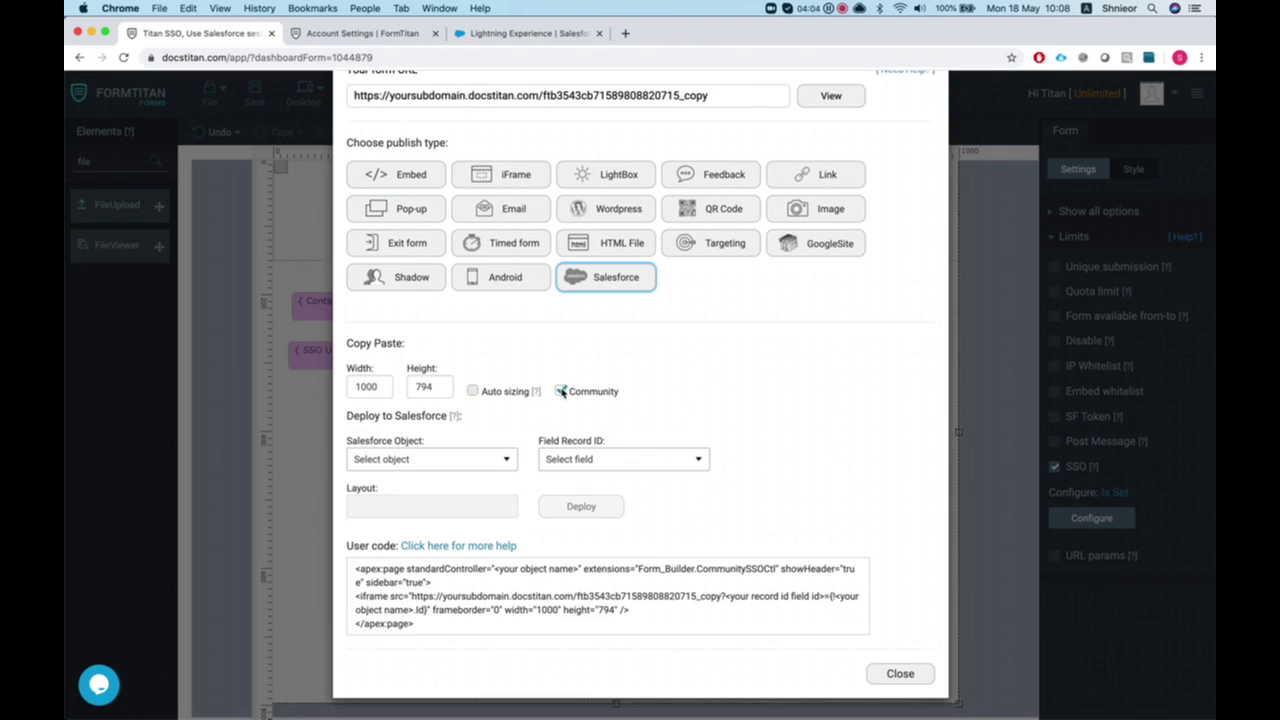
# Set the Salesforce object to Contact and the record ID field to ContactId, and copy the generated user code
pyautogui.click(438, 458)
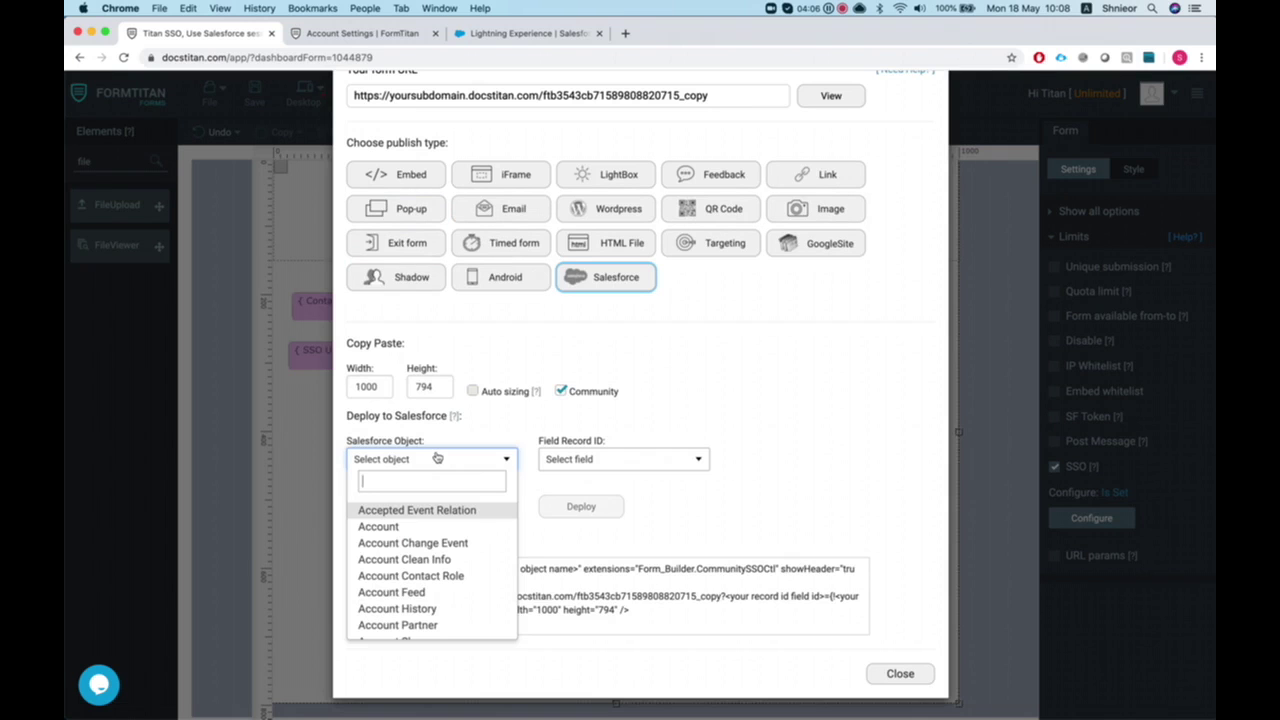
pyautogui.write('contac')
pyautogui.click(410, 560)
pyautogui.click(606, 459)
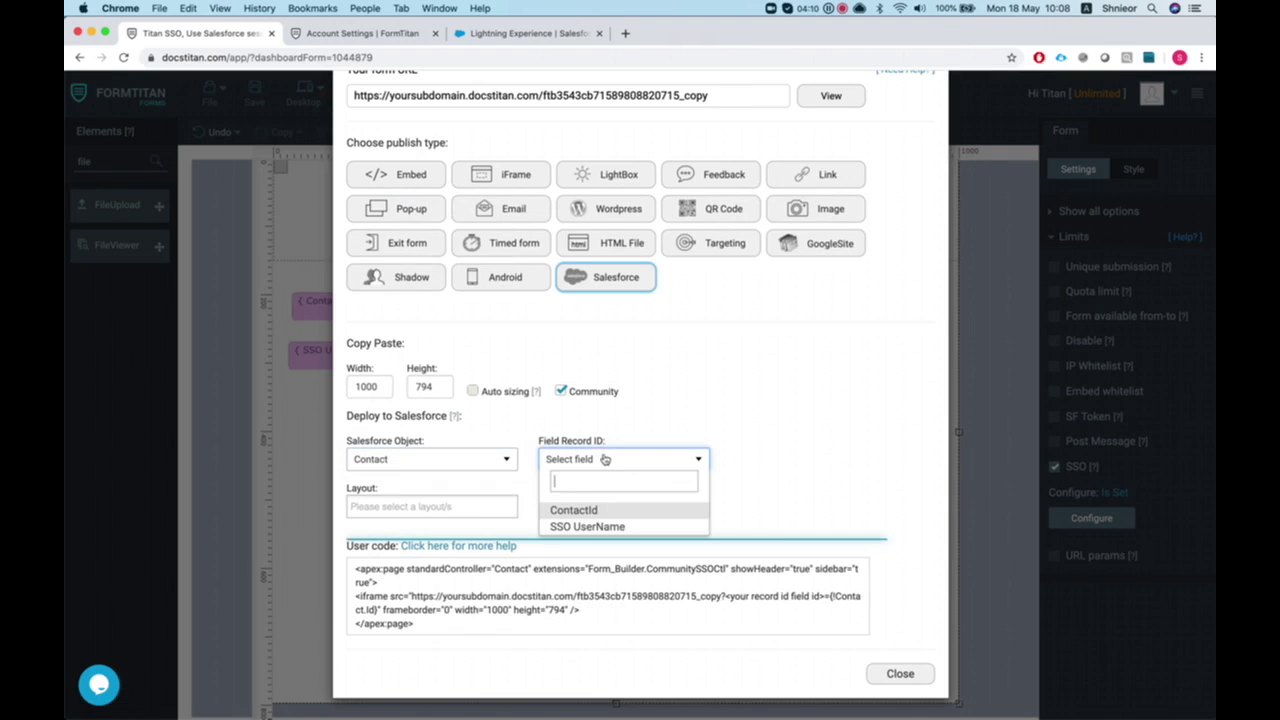
pyautogui.click(596, 511)
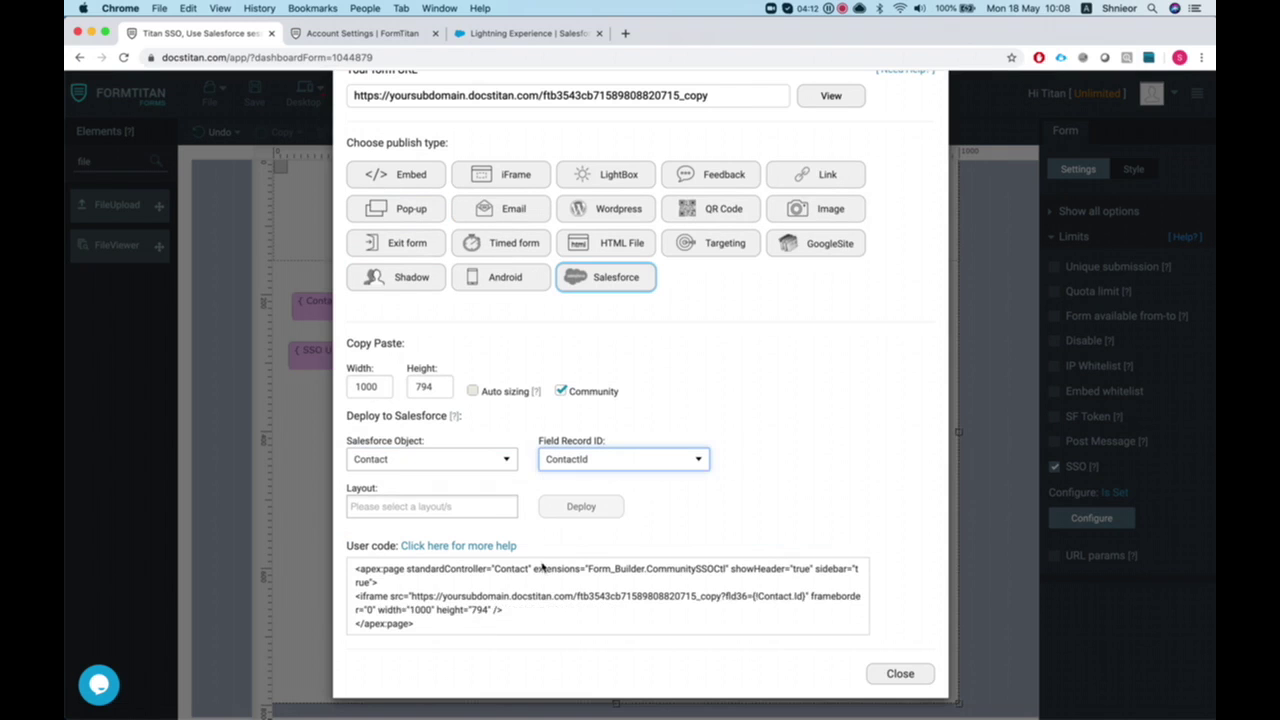
pyautogui.click(513, 596)
pyautogui.press('super+c')
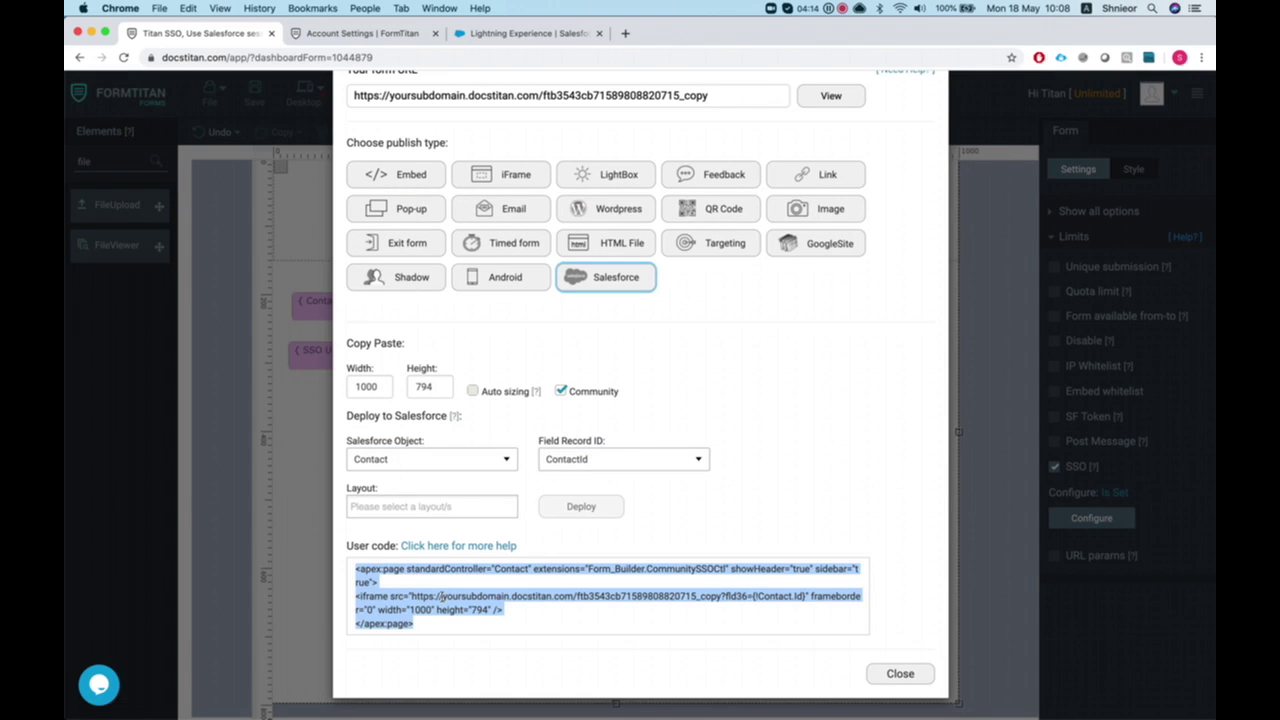
# Switch to Salesforce Setup, find Visualforce Pages and start a new page
pyautogui.click(521, 36)
pyautogui.doubleClick(147, 177)
pyautogui.write('visual')
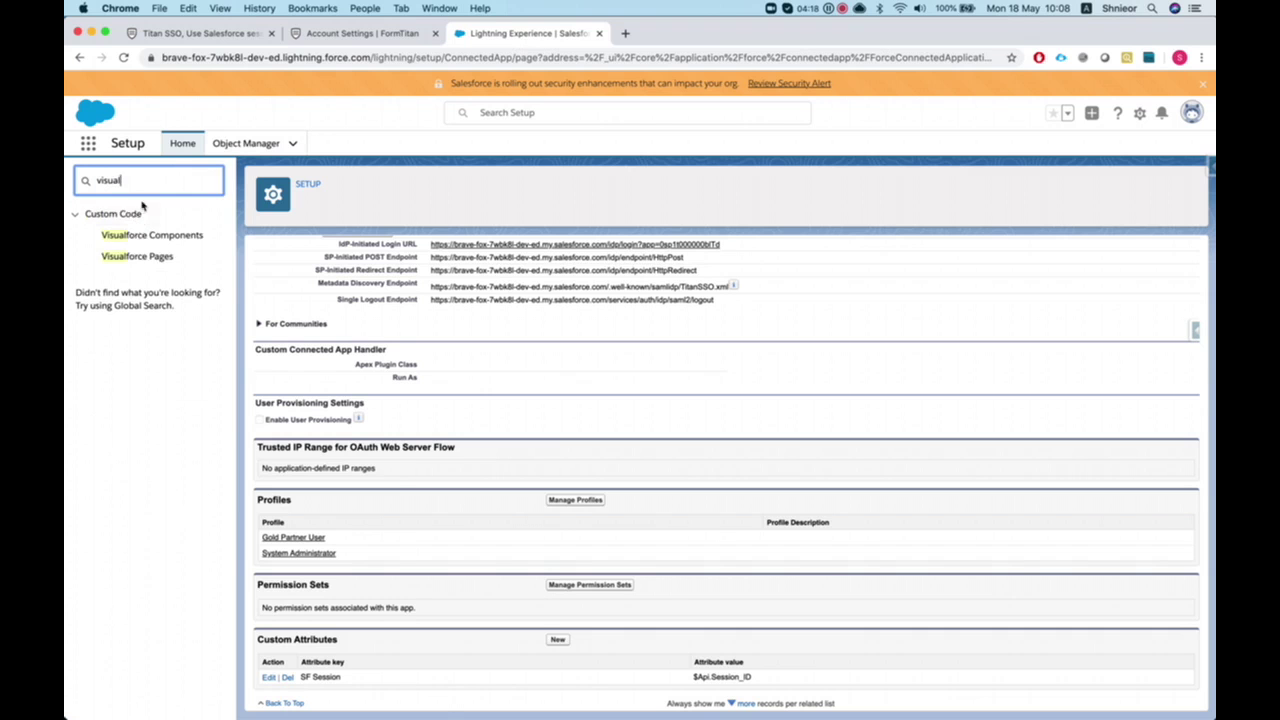
pyautogui.click(137, 256)
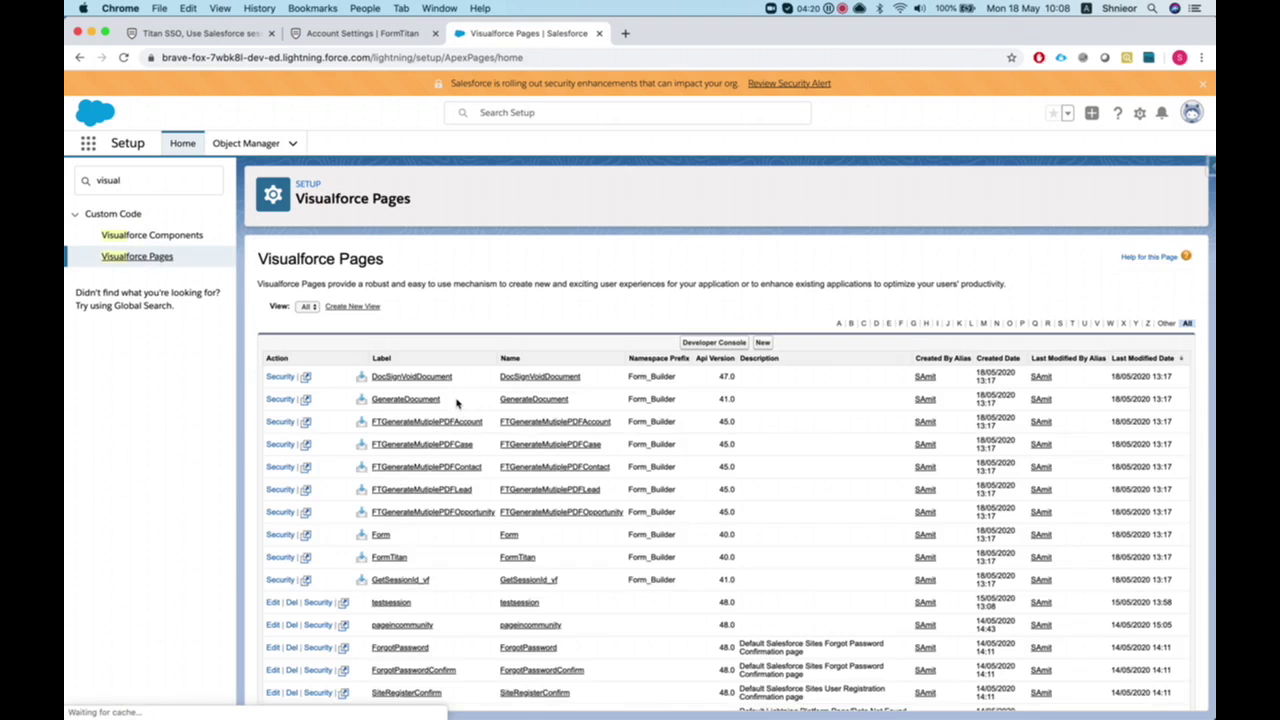
pyautogui.scroll(-1, 456, 402)
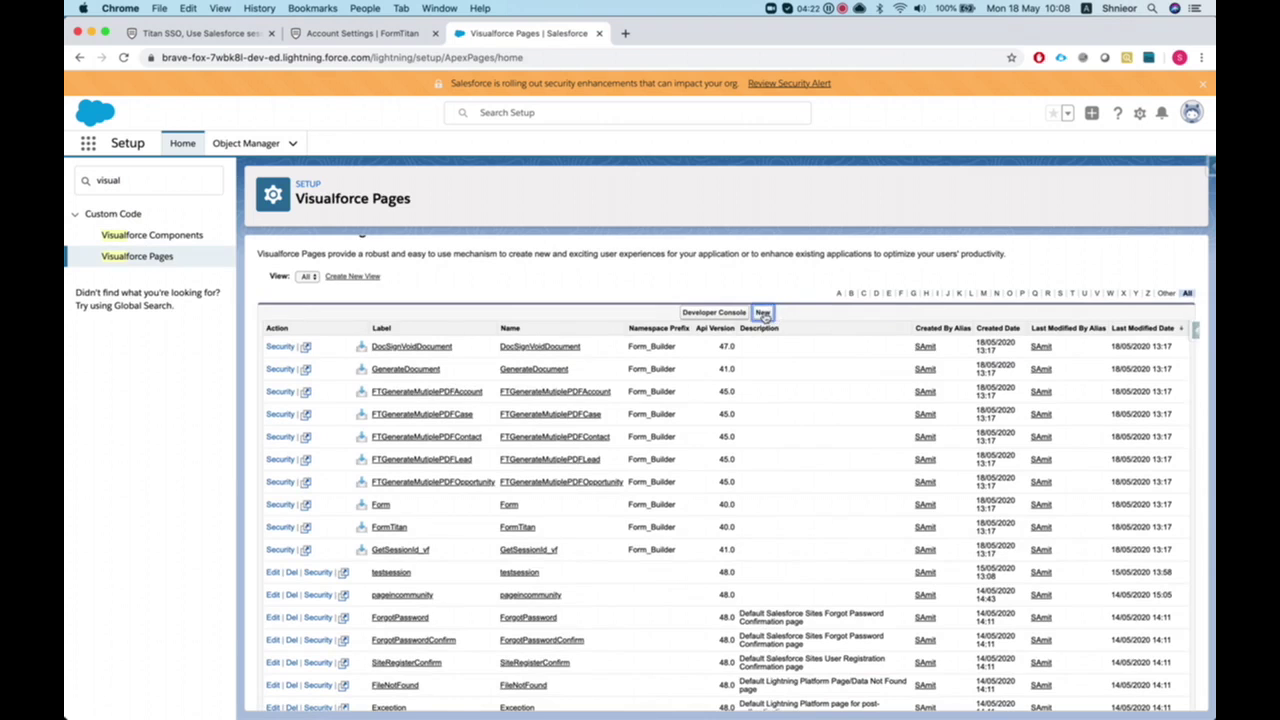
pyautogui.click(763, 314)
# Label and name the Visualforce page communitySSO and replace its default markup with the copied form code
pyautogui.click(455, 337)
pyautogui.click(460, 337)
pyautogui.click(472, 363)
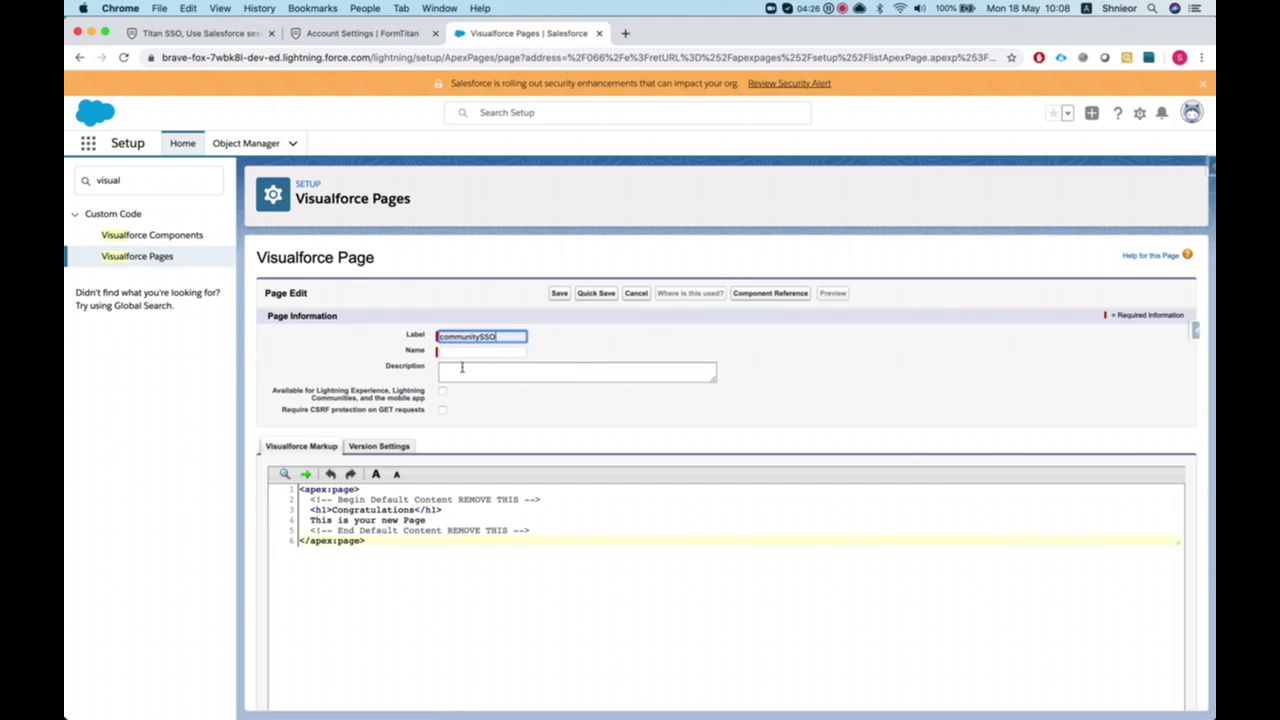
pyautogui.click(385, 363)
pyautogui.press('super+a')
pyautogui.press('super+v')
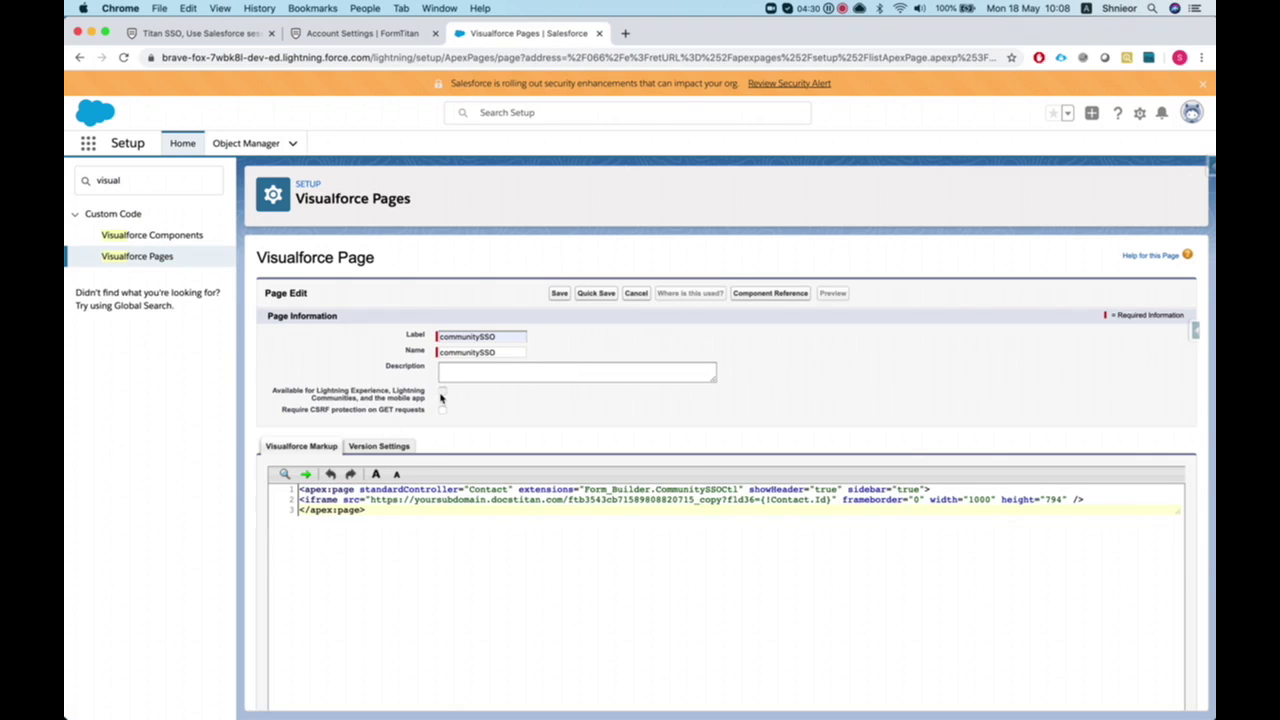
# Make the page available for Lightning Experience, Lightning Communities and the mobile app, indent the iframe line and save the page
pyautogui.click(300, 499)
pyautogui.press('Tab')
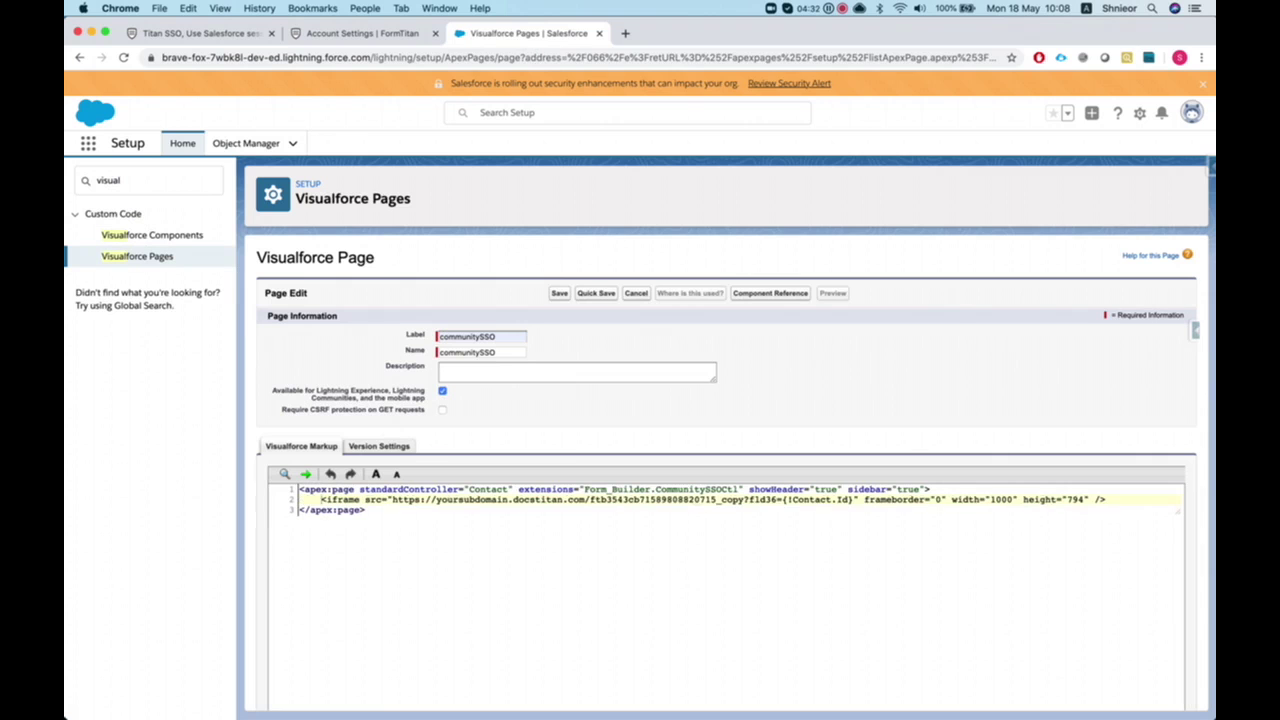
pyautogui.click(563, 296)
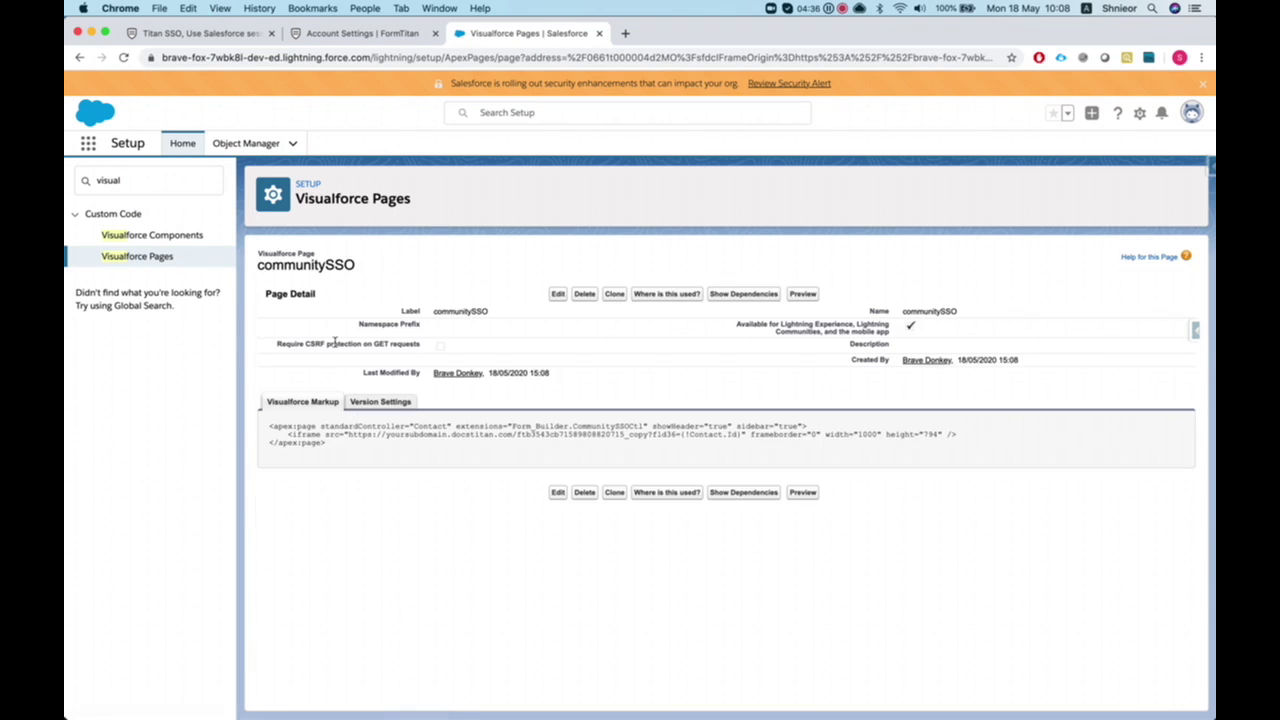
# Open the security settings of the communitySSO page, enable access for all available profiles and save
pyautogui.click(122, 257)
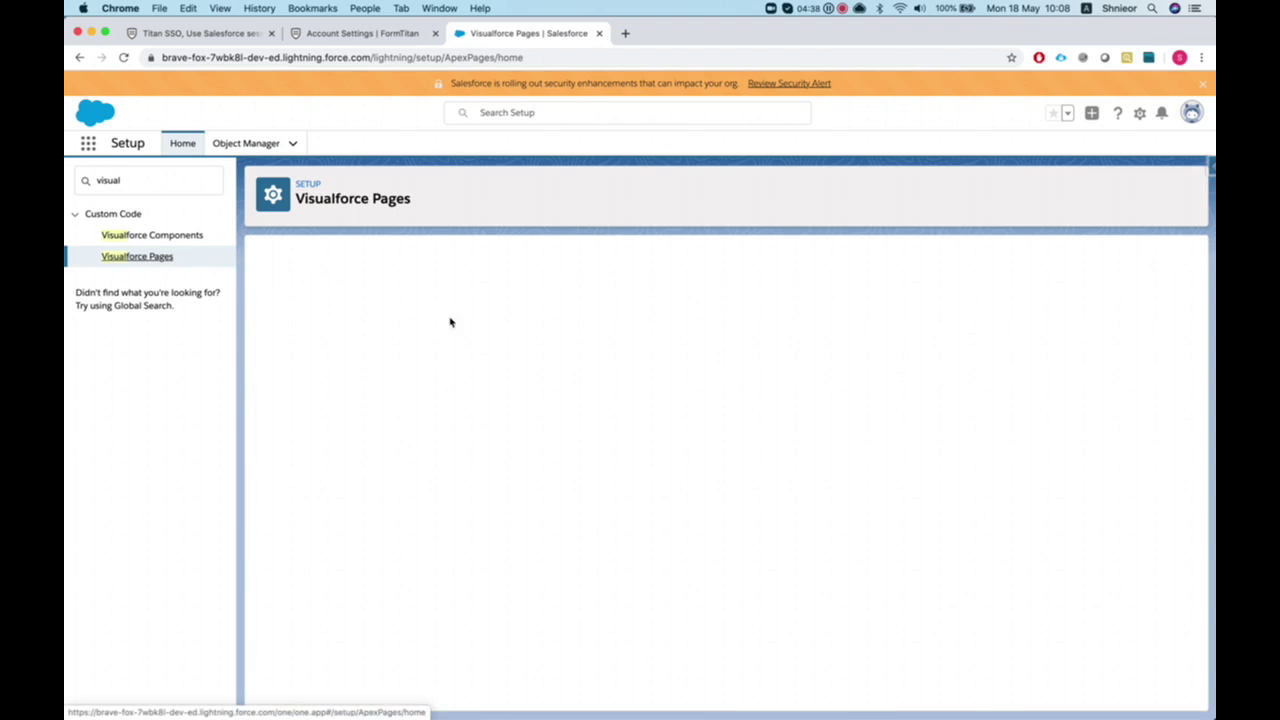
pyautogui.click(319, 378)
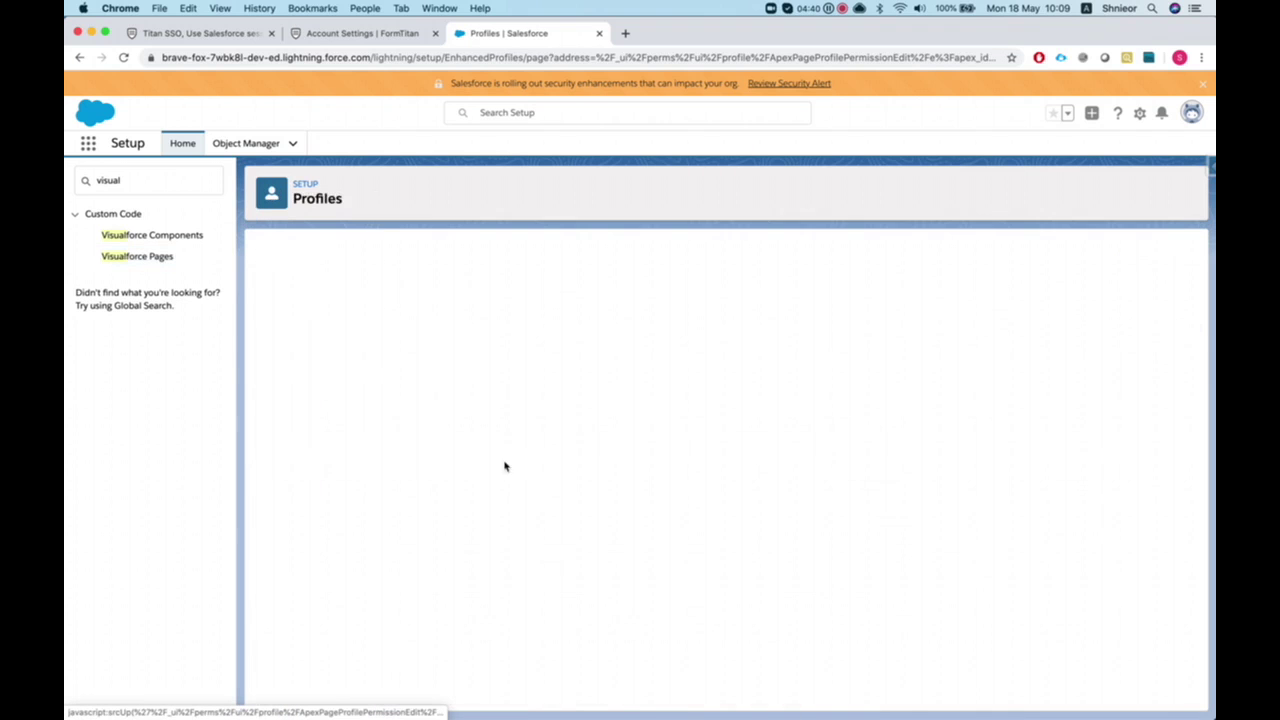
pyautogui.scroll(-10, 357, 421)
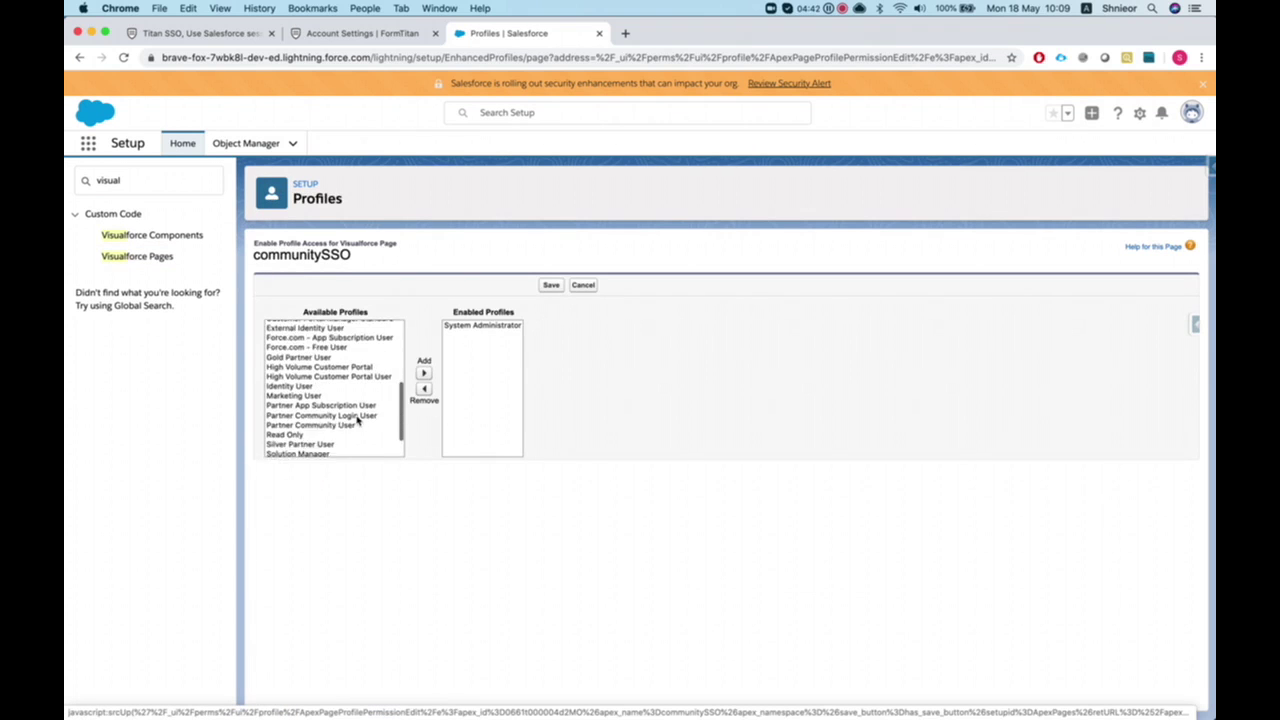
pyautogui.click(325, 415)
pyautogui.press('super+a')
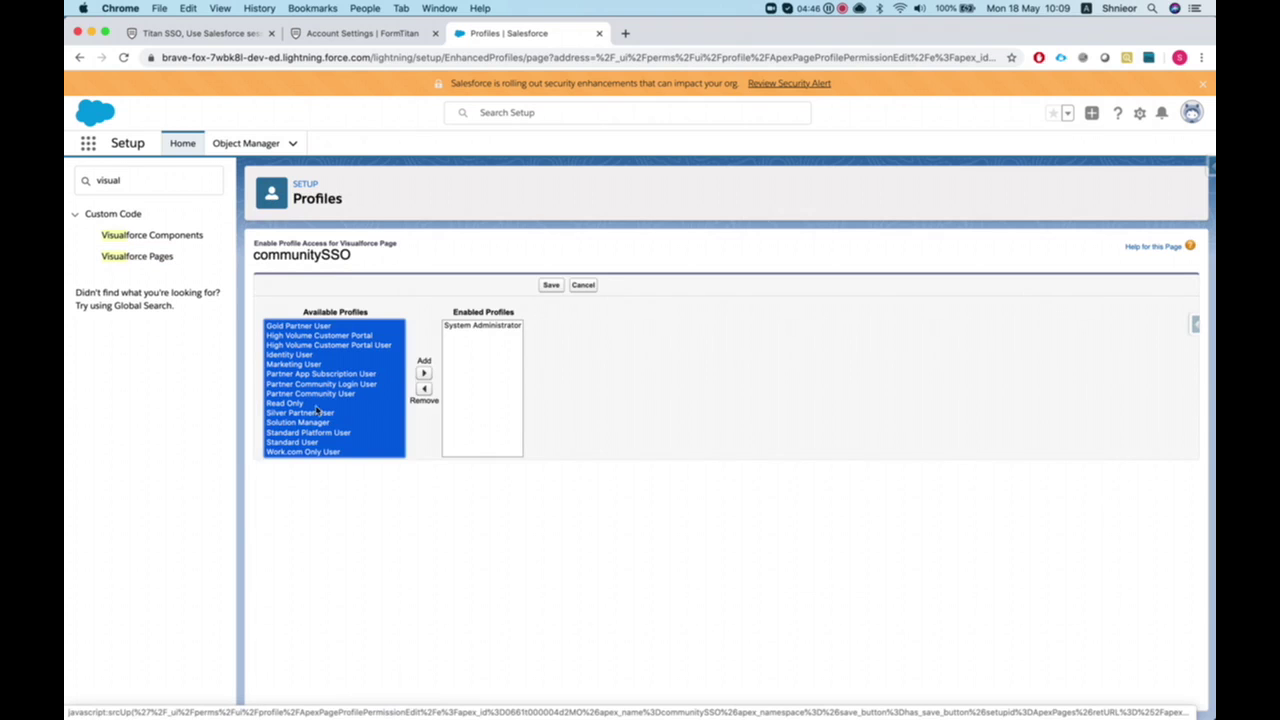
pyautogui.click(424, 372)
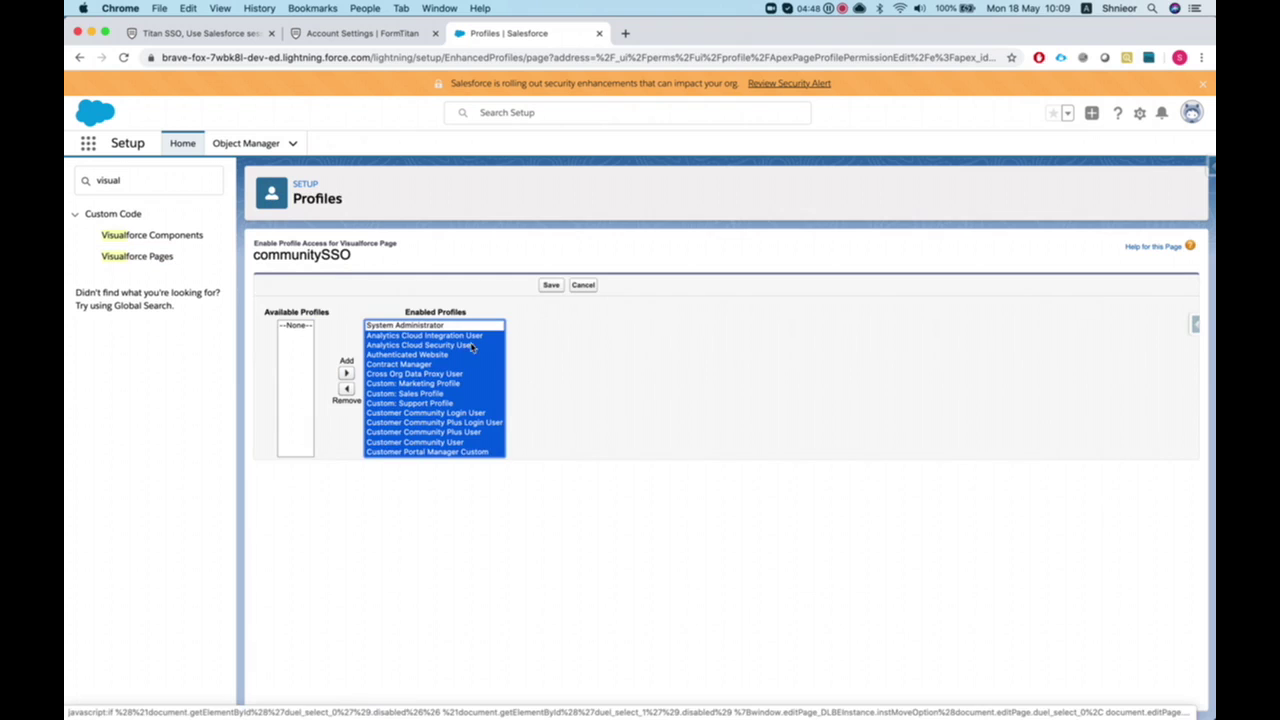
pyautogui.click(553, 285)
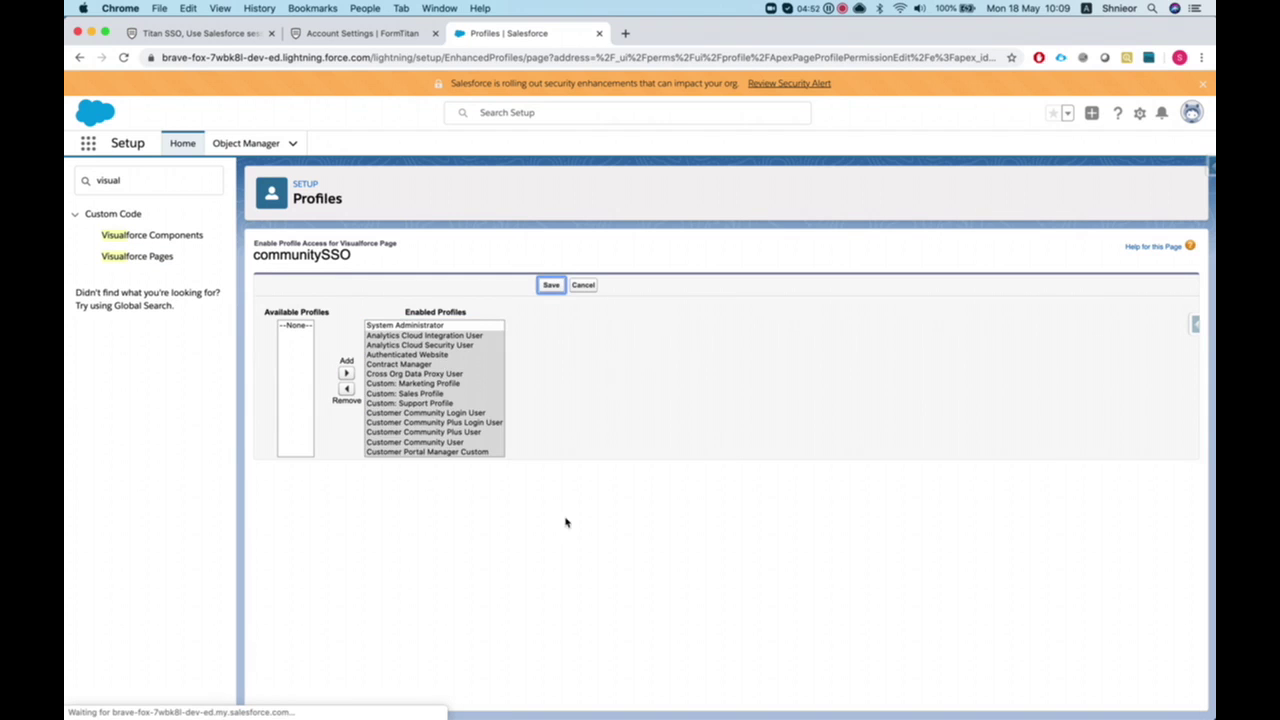
# Find All Communities in Setup and open the community in Experience Builder
pyautogui.scroll(-5, 430, 313)
pyautogui.scroll(5, 425, 313)
pyautogui.click(180, 180)
pyautogui.hotkey('ctrl', 'a')
pyautogui.press('BackSpace')
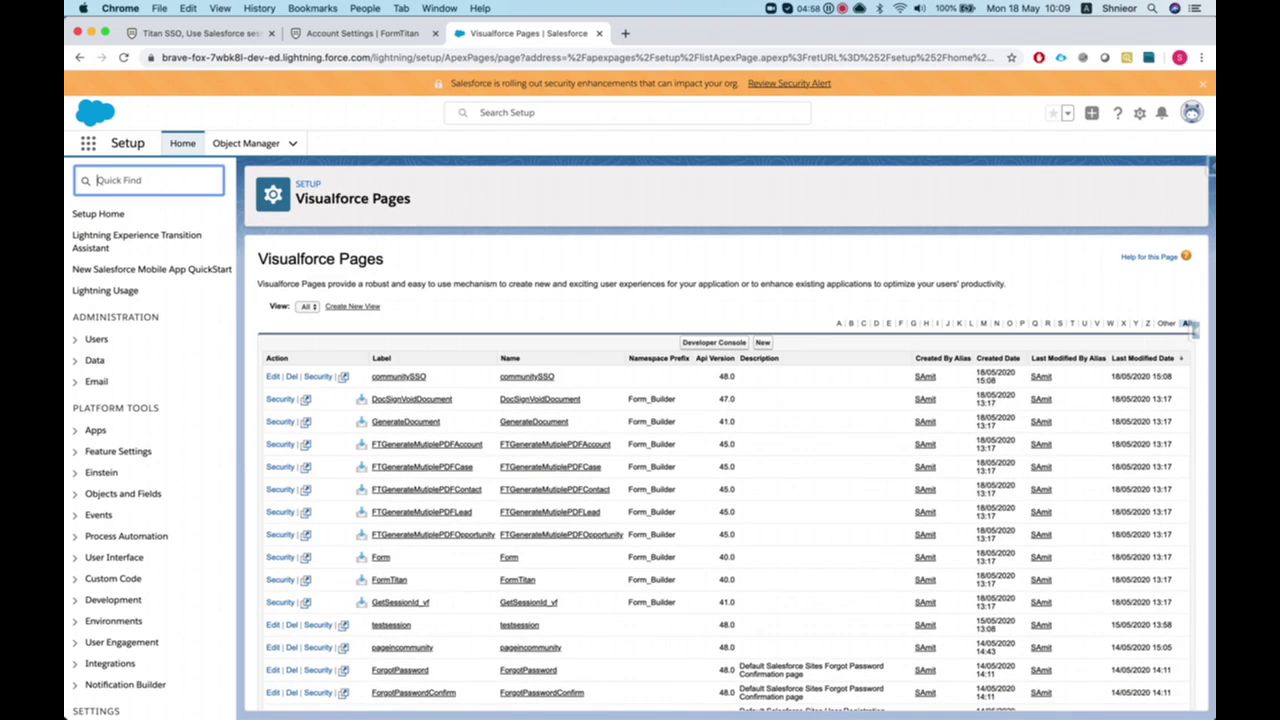
pyautogui.write('all co')
pyautogui.click(132, 257)
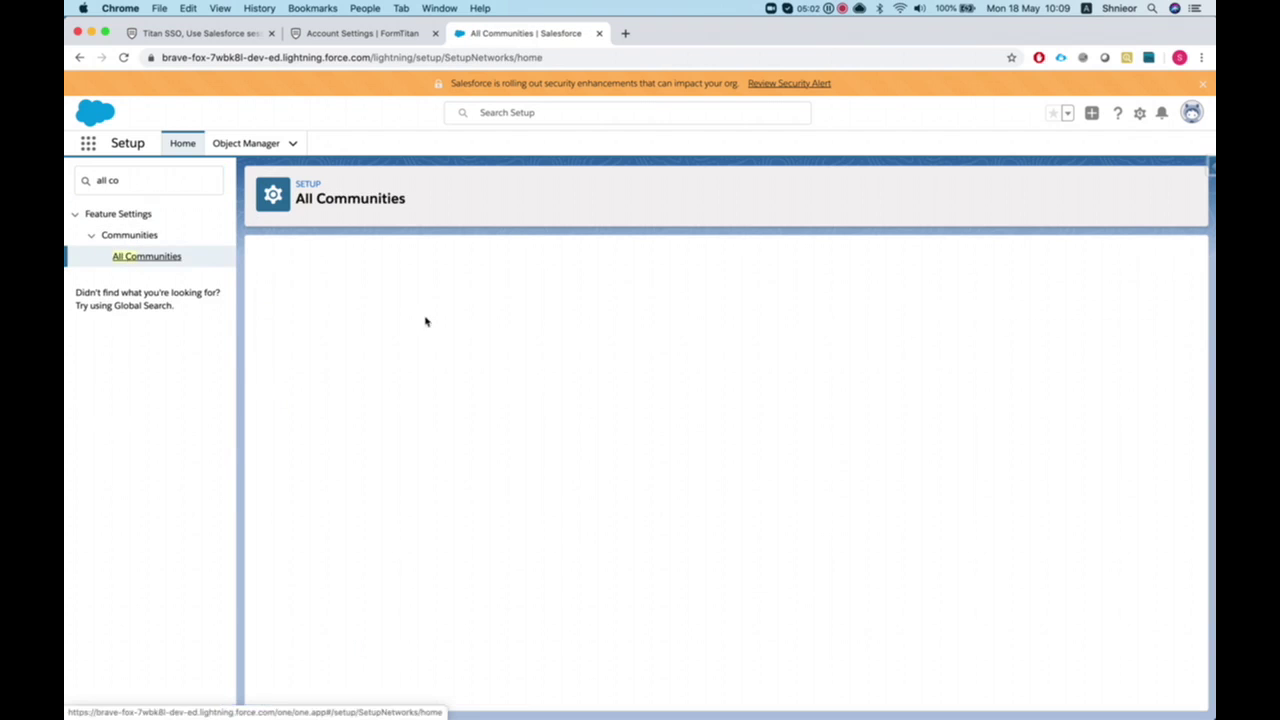
pyautogui.click(331, 355)
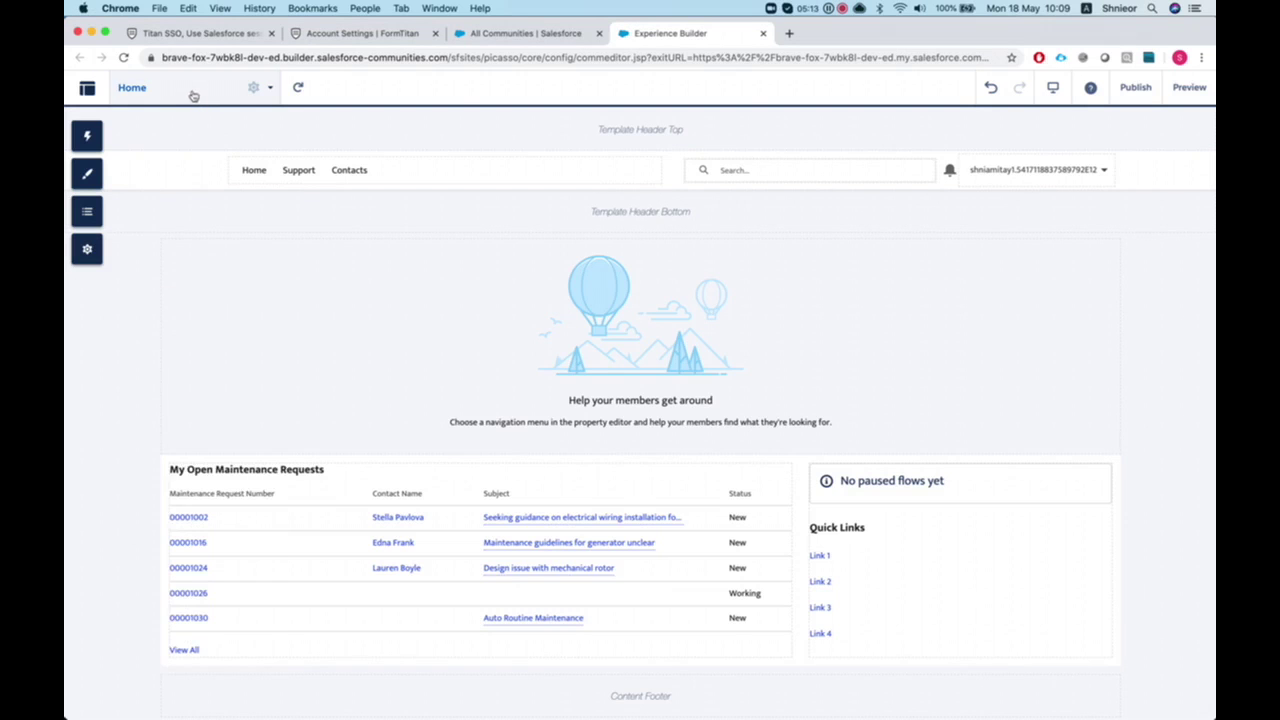
# Search the community's pages for contact and open the Contact Detail page
pyautogui.click(192, 95)
pyautogui.click(195, 170)
pyautogui.write('contact')
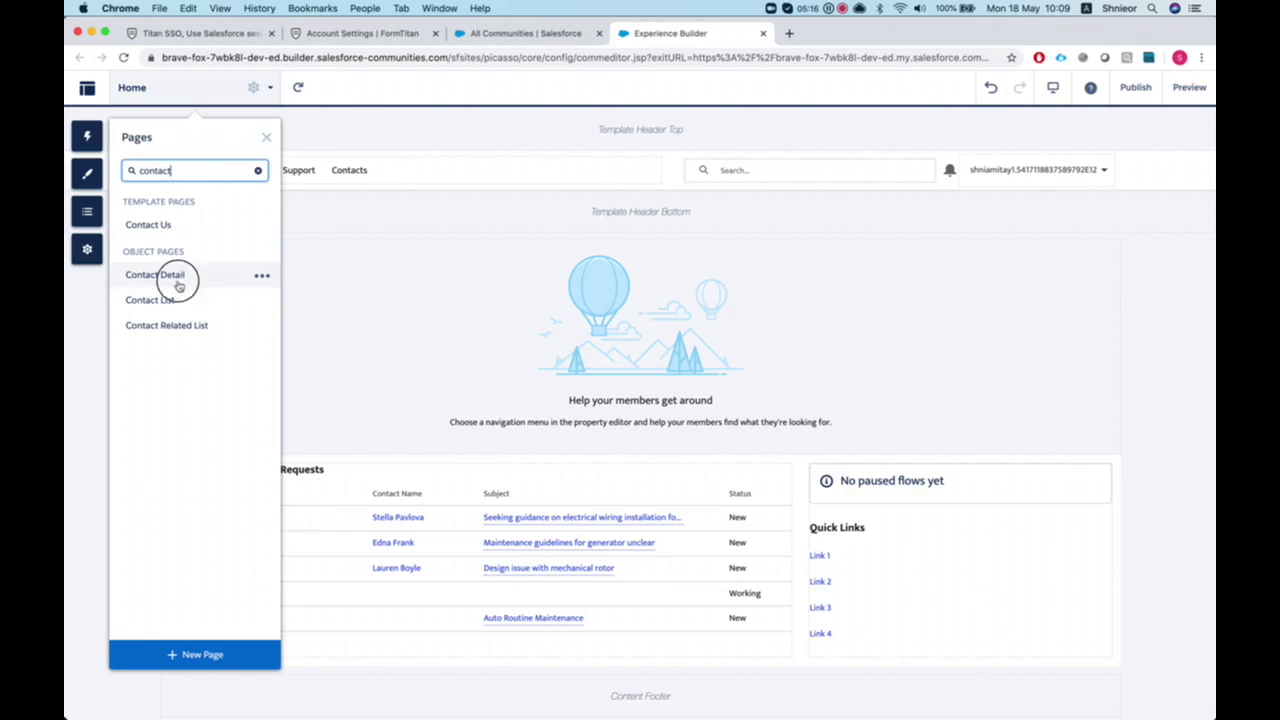
pyautogui.click(177, 279)
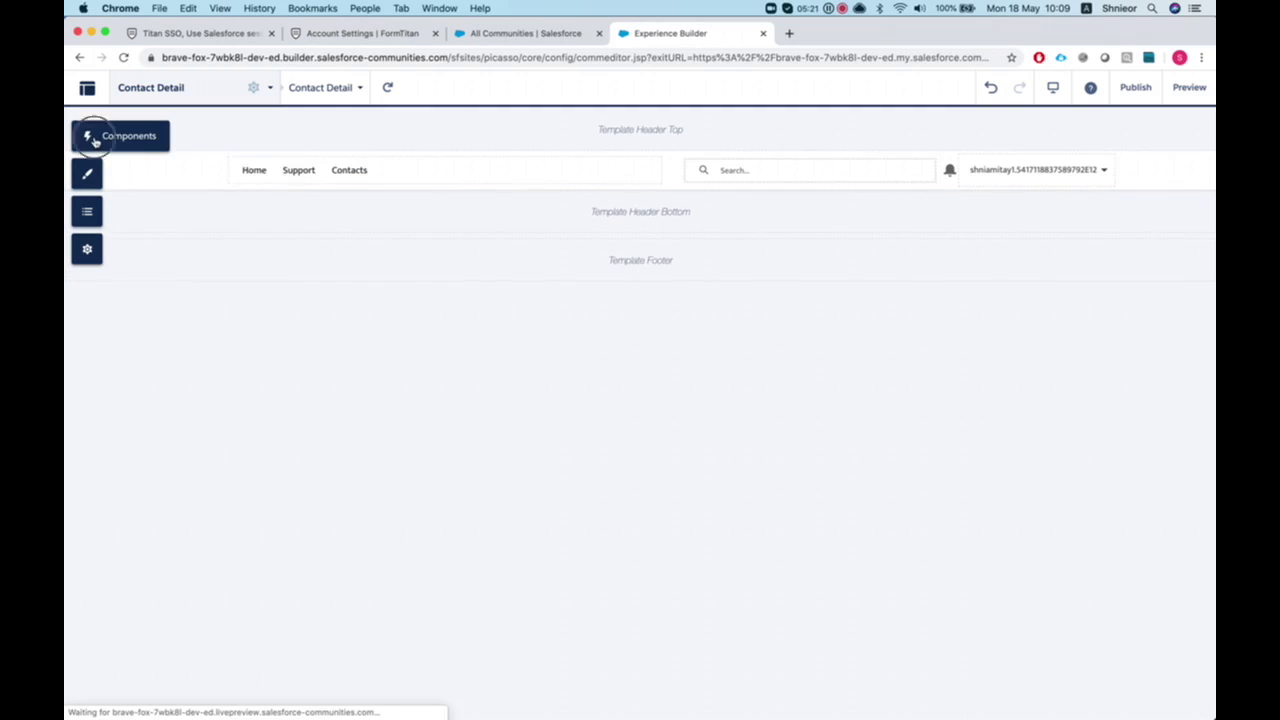
# Add a Visualforce Page component to the Content Header of the Contact Detail page and assign the communitySSO page to it
pyautogui.click(95, 140)
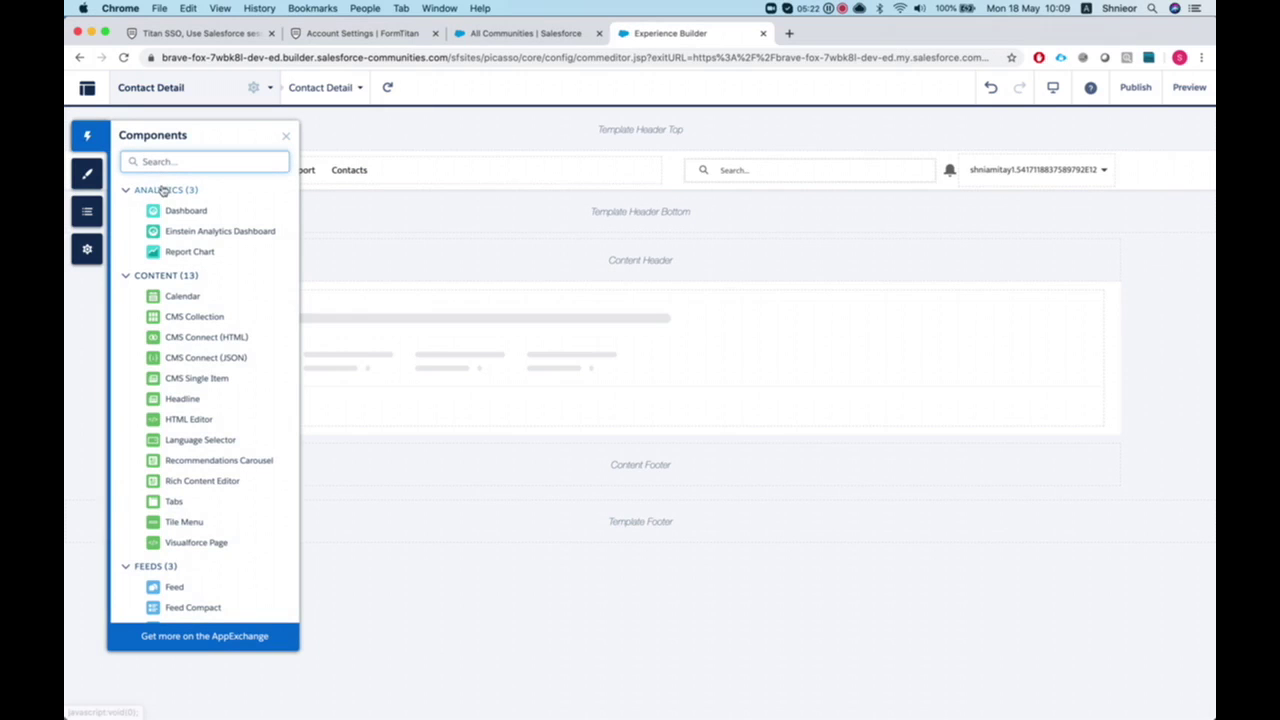
pyautogui.moveTo(182, 543); pyautogui.dragTo(636, 260)
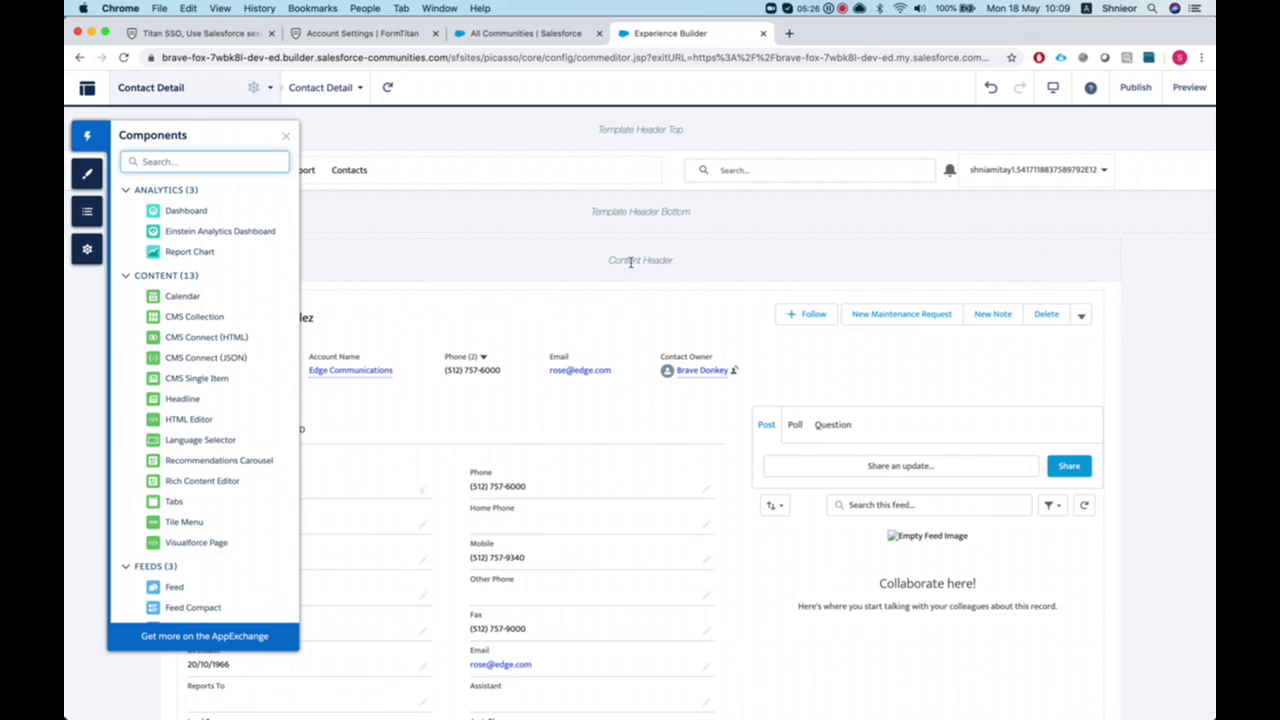
pyautogui.click(1119, 180)
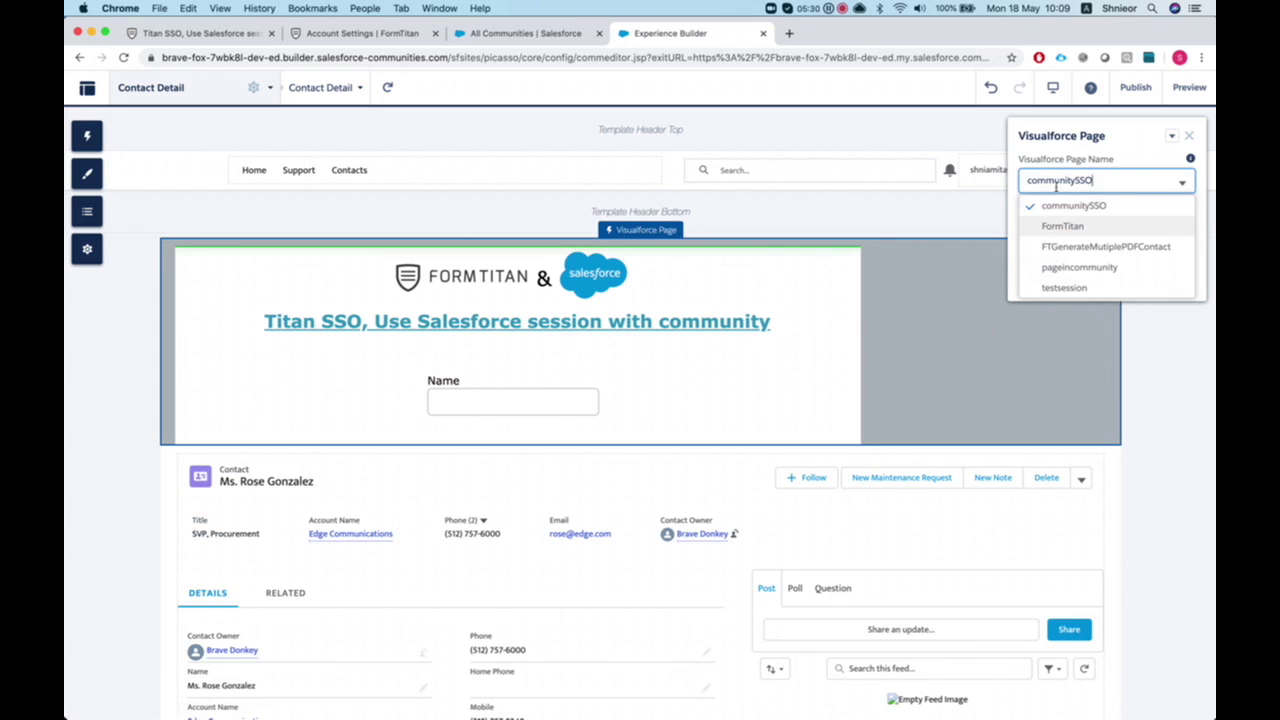
pyautogui.click(1051, 205)
# Set the Visualforce Page component's height to 600 pixels and close its properties
pyautogui.doubleClick(1050, 230)
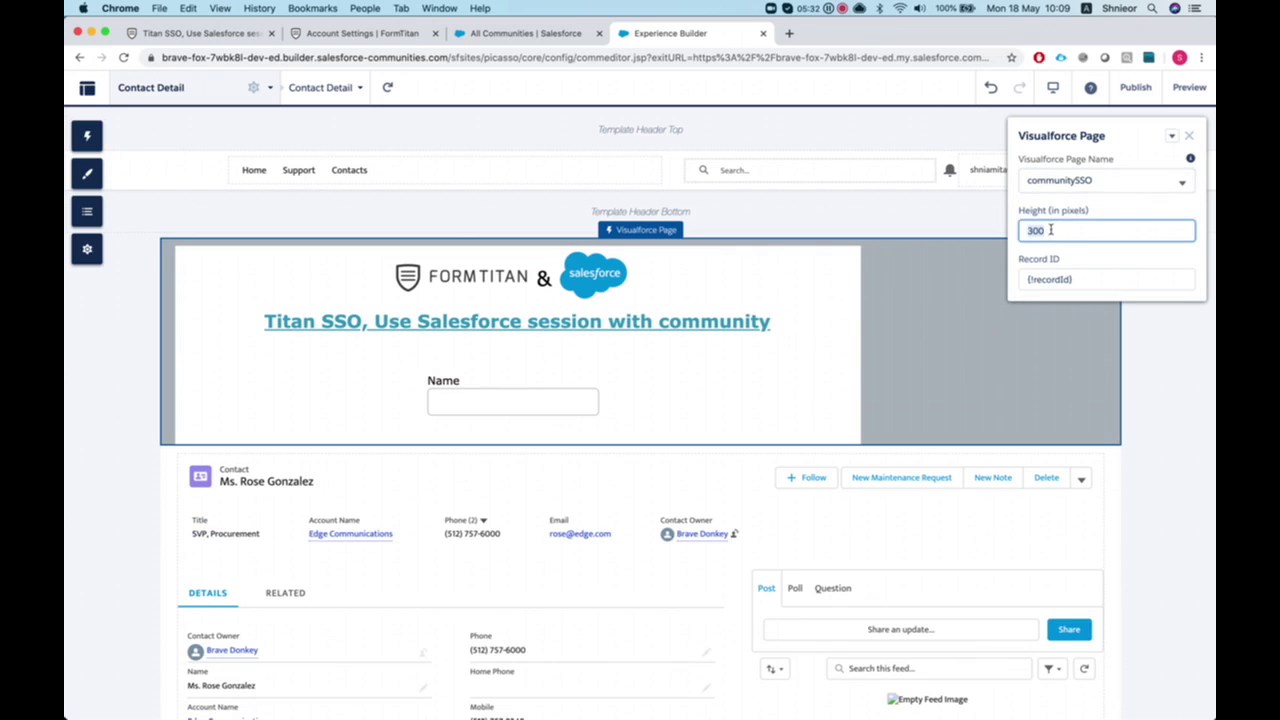
pyautogui.write('6')
pyautogui.press('BackSpace')
pyautogui.write('600')
pyautogui.click(877, 221)
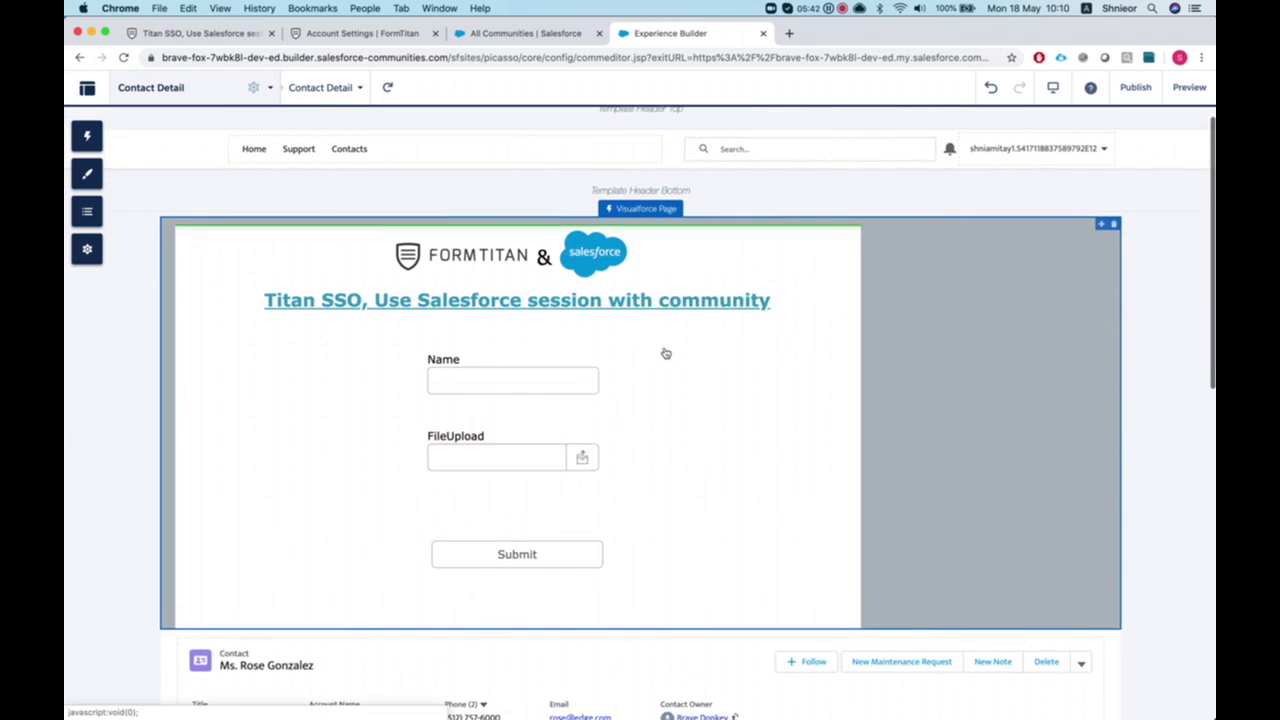
# Publish the community's changes from Experience Builder
pyautogui.click(1135, 88)
pyautogui.click(838, 383)
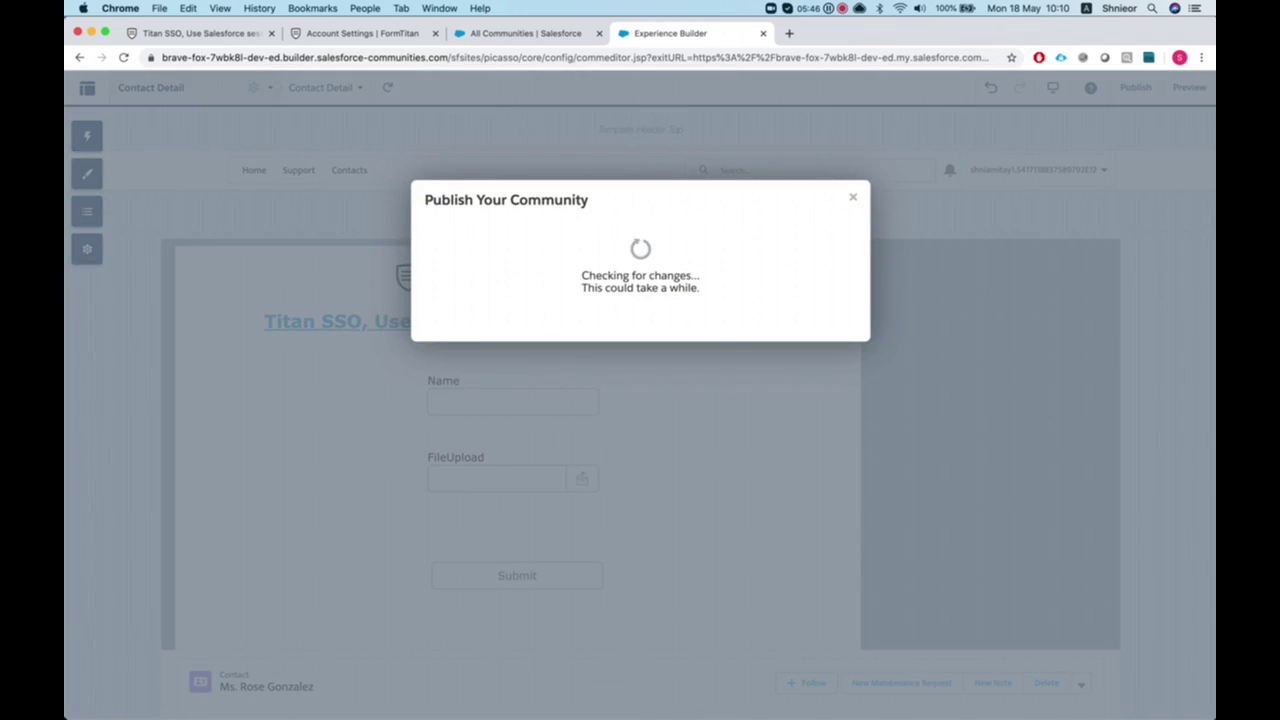
# Switch to the live community in Safari and reposition its window so the whole contact page is visible
pyautogui.hotkey('ctrl', 'Up')
pyautogui.hotkey('ctrl', 'Up')
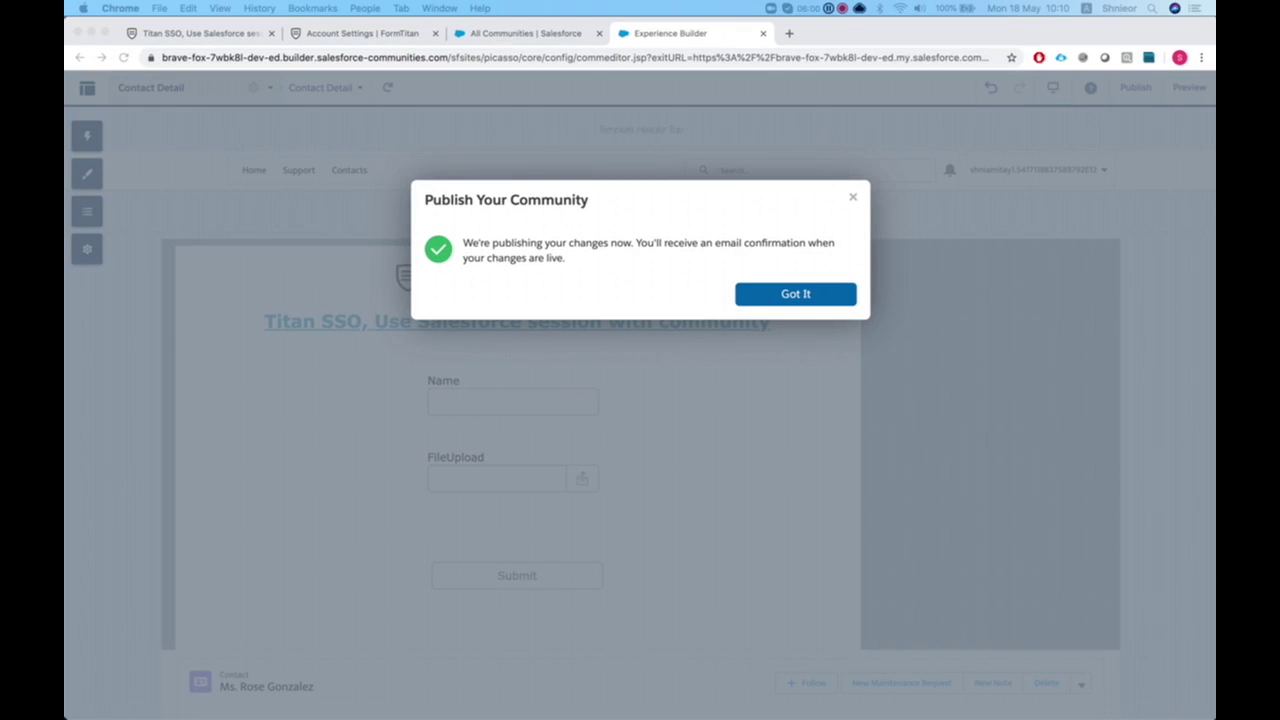
pyautogui.press('super+Tab')
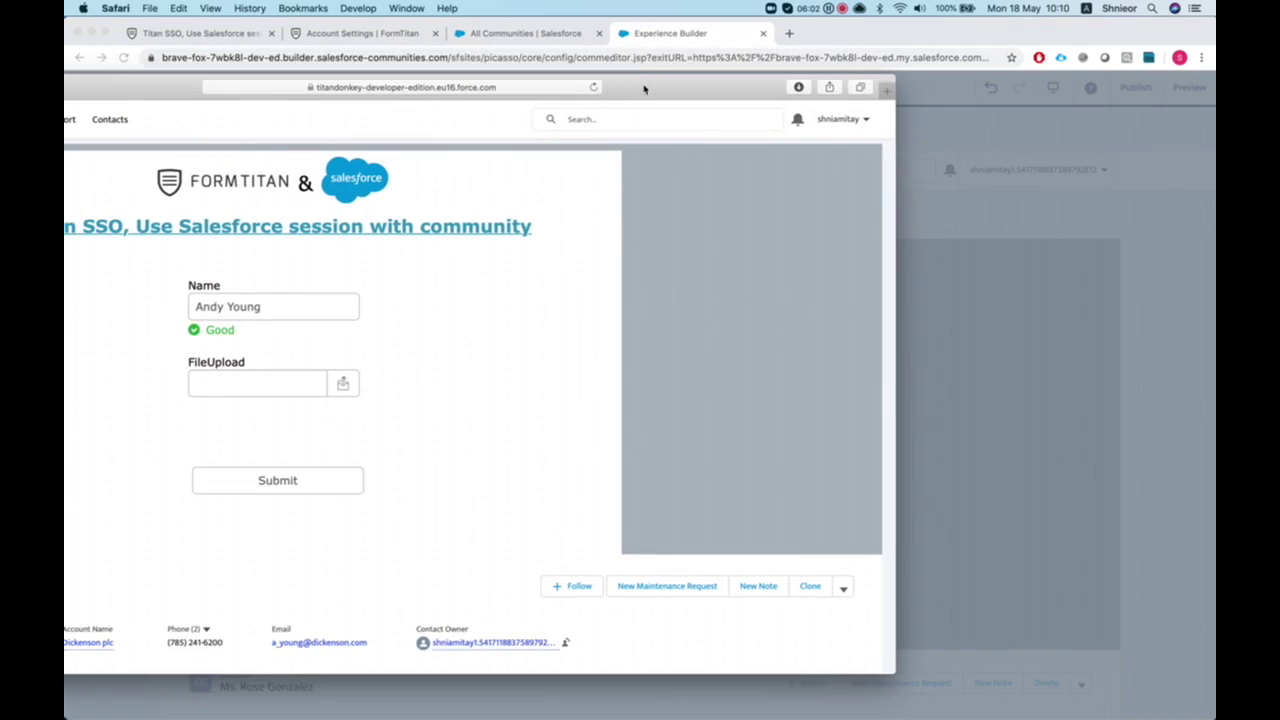
pyautogui.doubleClick(643, 86)
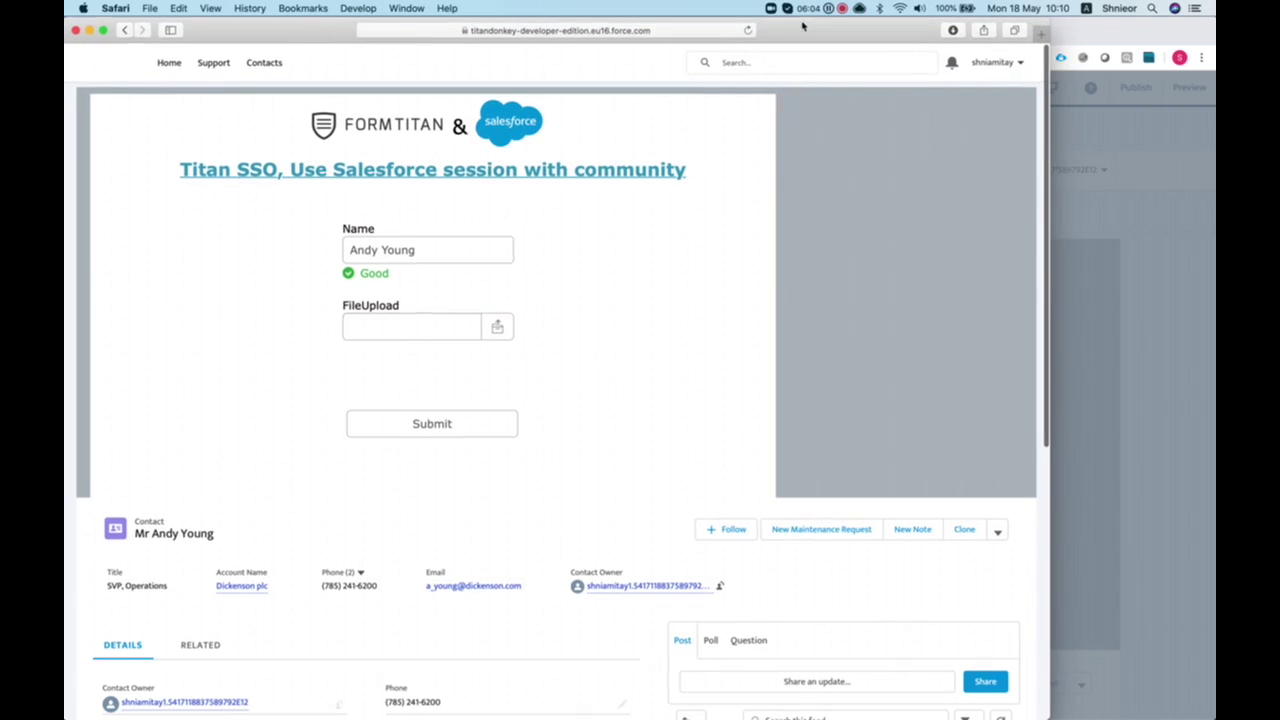
pyautogui.moveTo(800, 30); pyautogui.dragTo(716, 107)
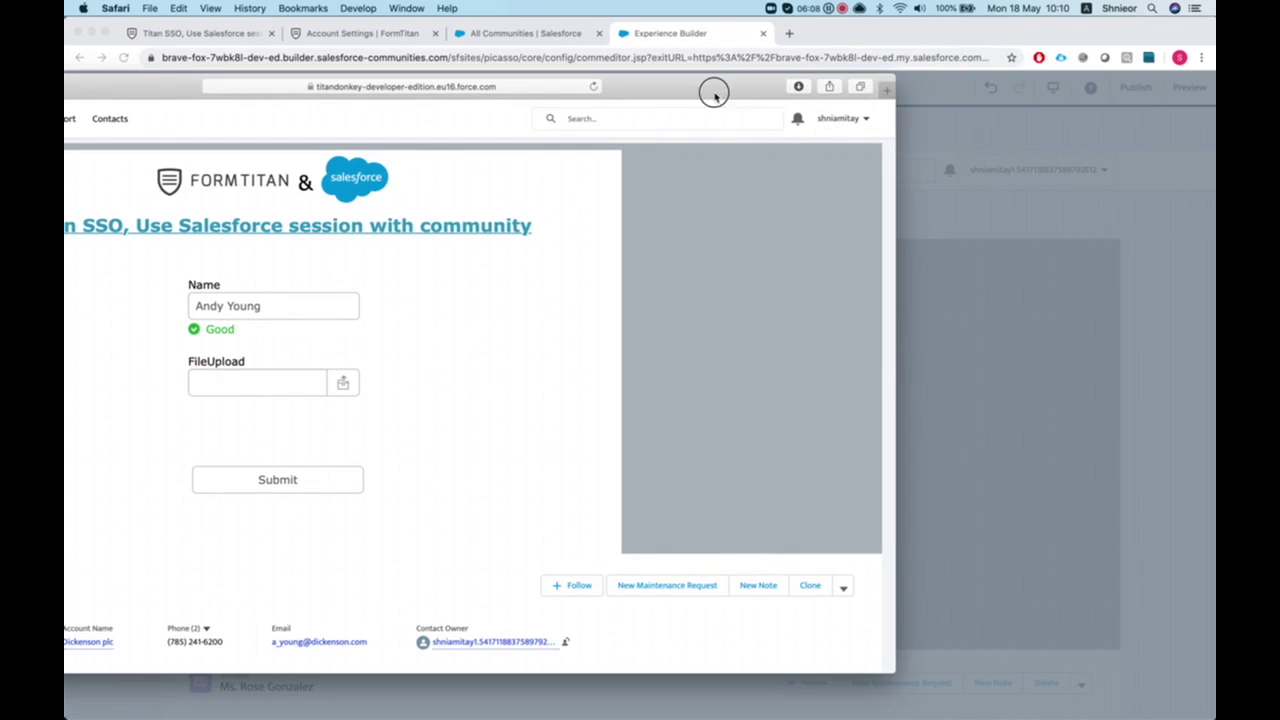
pyautogui.doubleClick(715, 97)
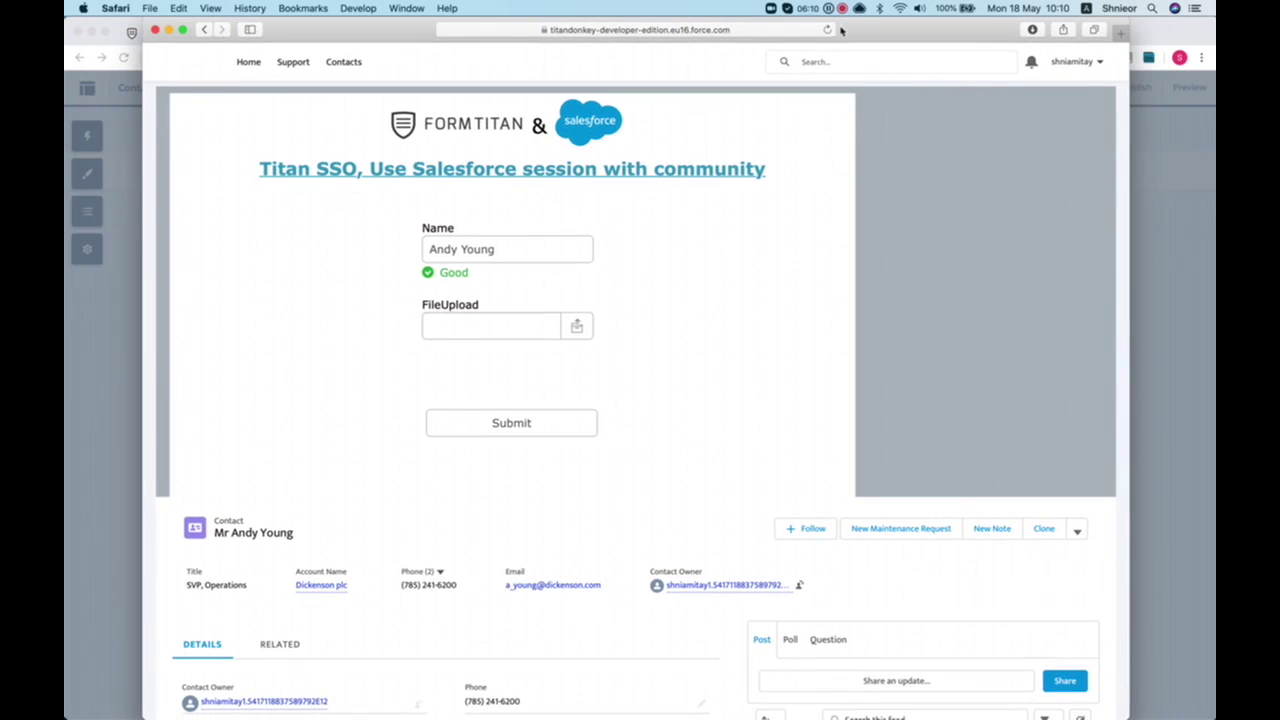
# Go to the community's home page and open the contact's record from the All Contacts list
pyautogui.click(249, 64)
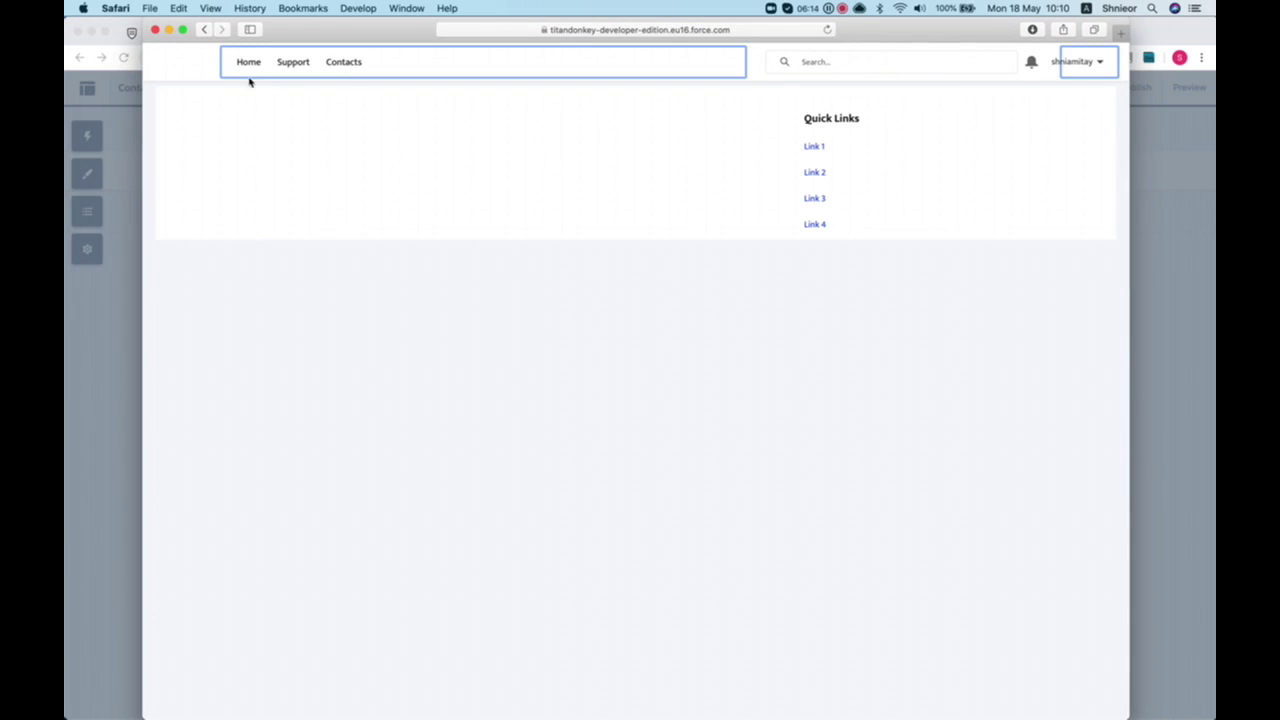
pyautogui.click(336, 70)
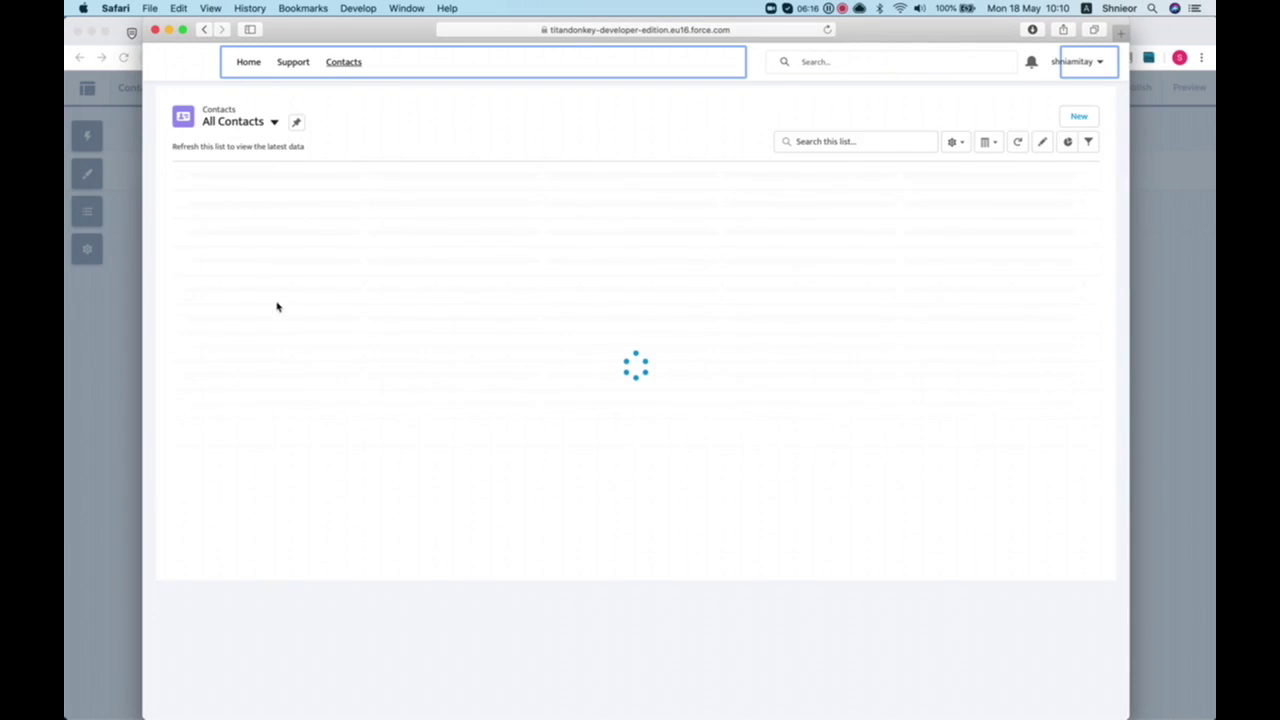
pyautogui.click(260, 199)
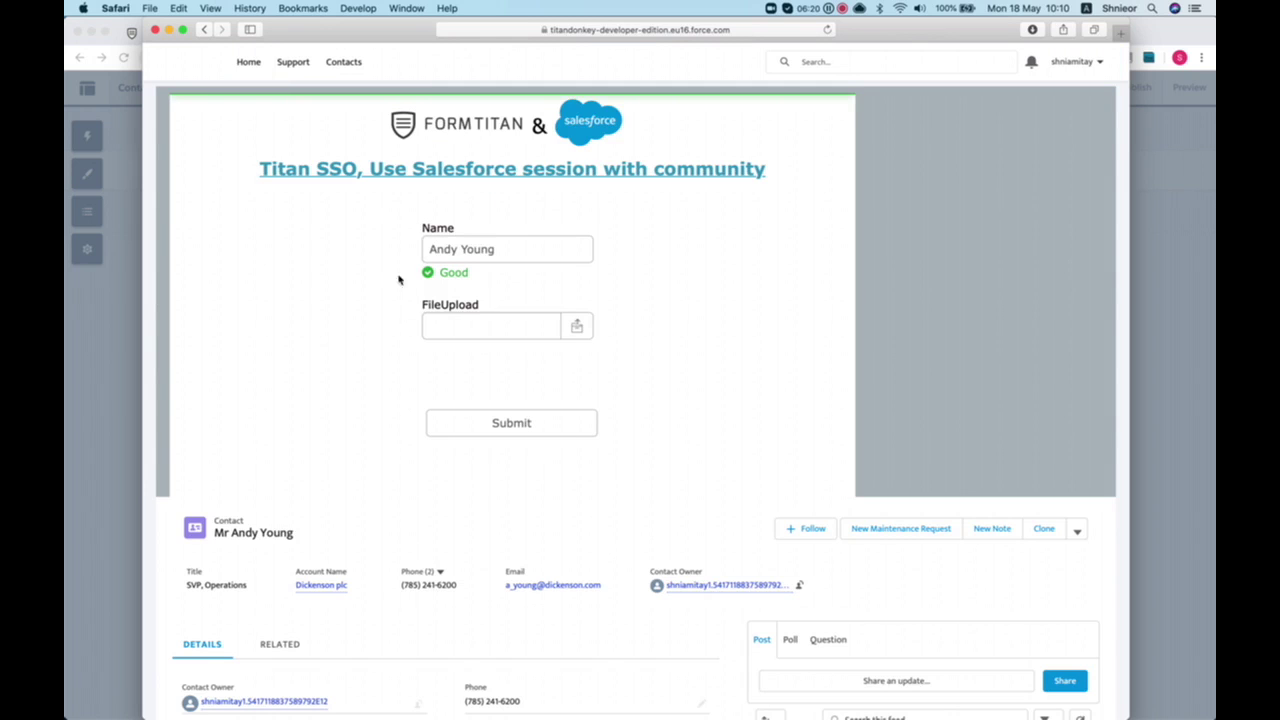
# Search the files for donkey, attach littlehairyDonkey.jpg to the embedded form's FileUpload field and submit the form
pyautogui.click(529, 322)
pyautogui.click(576, 326)
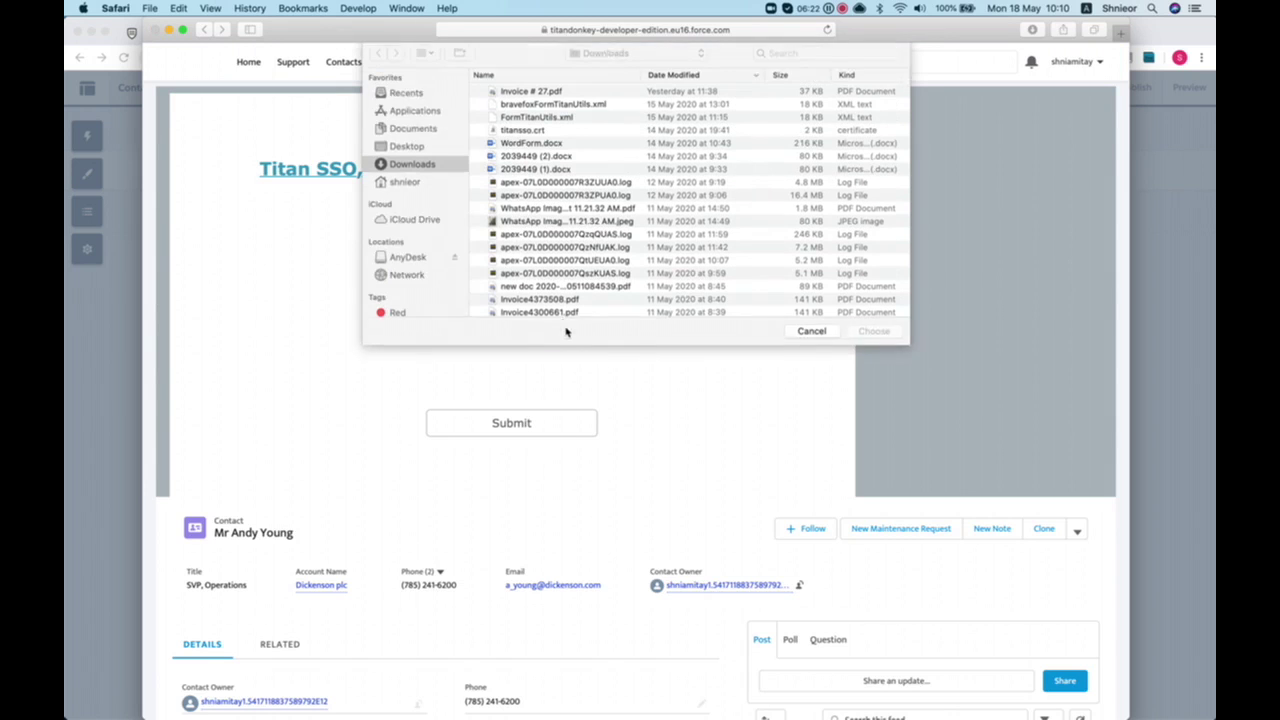
pyautogui.click(781, 57)
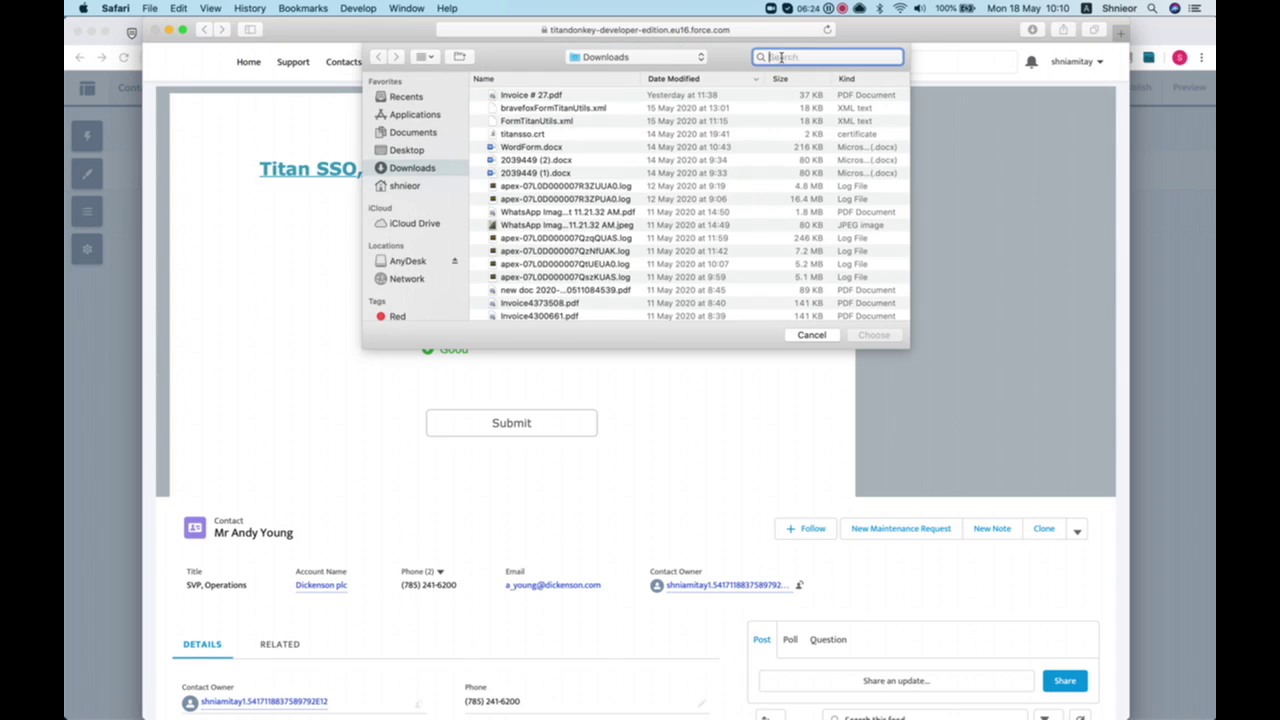
pyautogui.write('donkey')
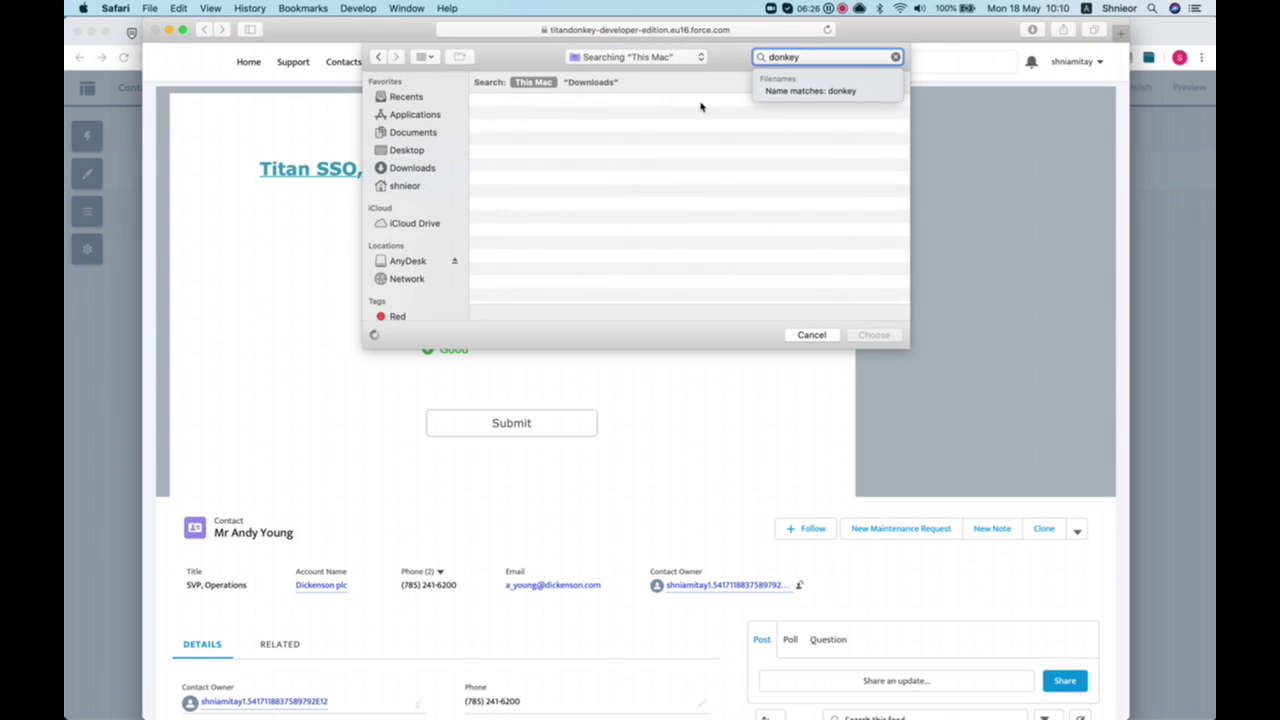
pyautogui.scroll(-5, 545, 200)
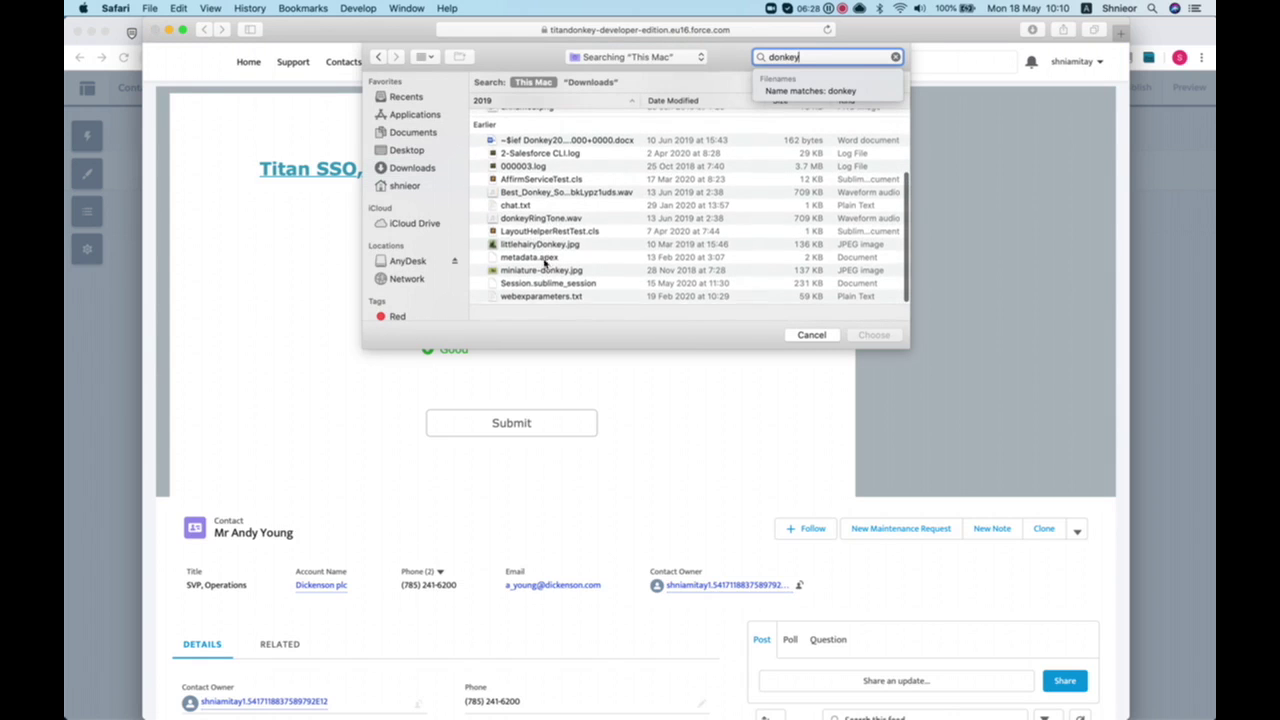
pyautogui.click(535, 244)
pyautogui.click(873, 335)
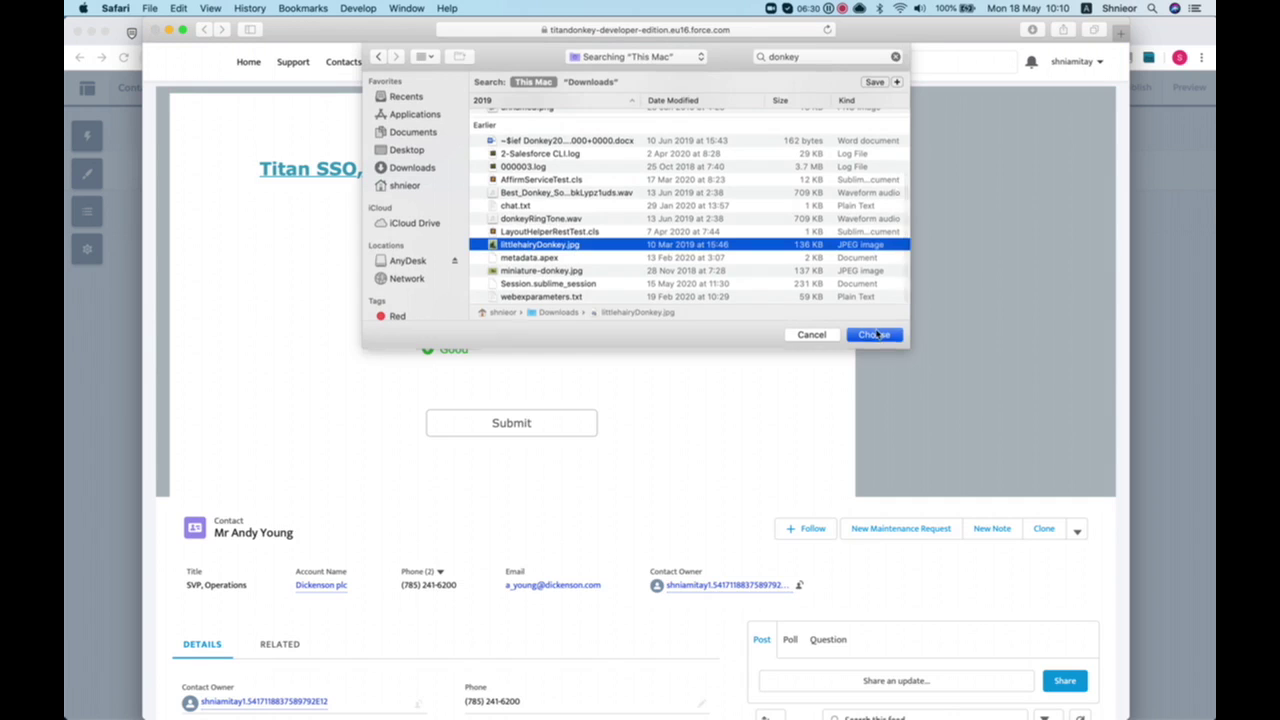
pyautogui.scroll(-3, 560, 375)
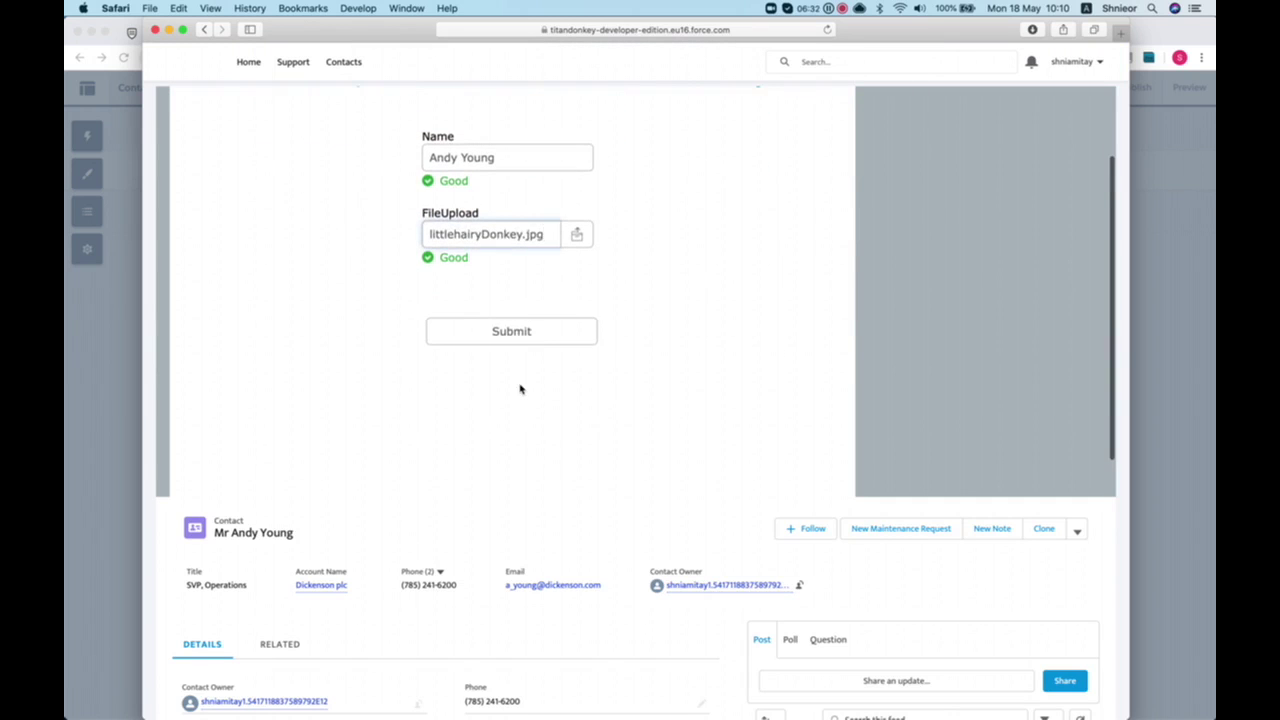
pyautogui.click(520, 331)
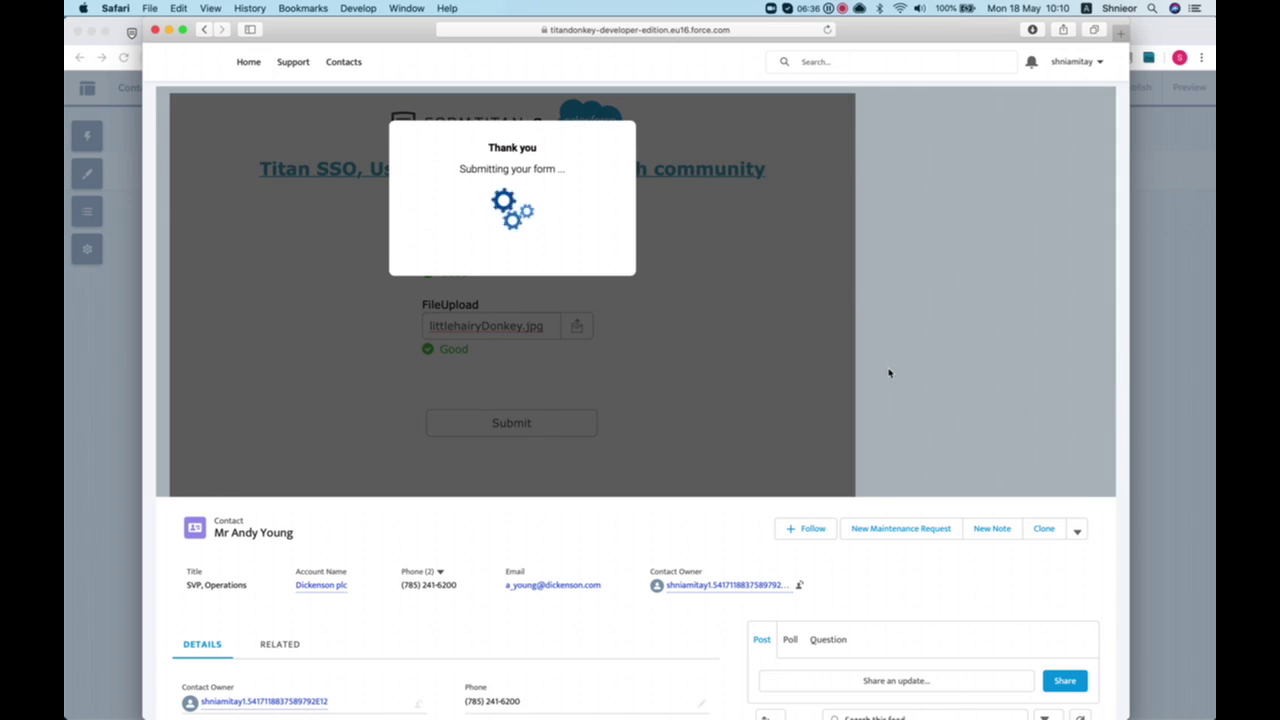
# Switch to the FormTitan account settings in Chrome, refresh the push logs and examine the latest submission's error message
pyautogui.hotkey('ctrl', 'Up')
pyautogui.click(896, 472)
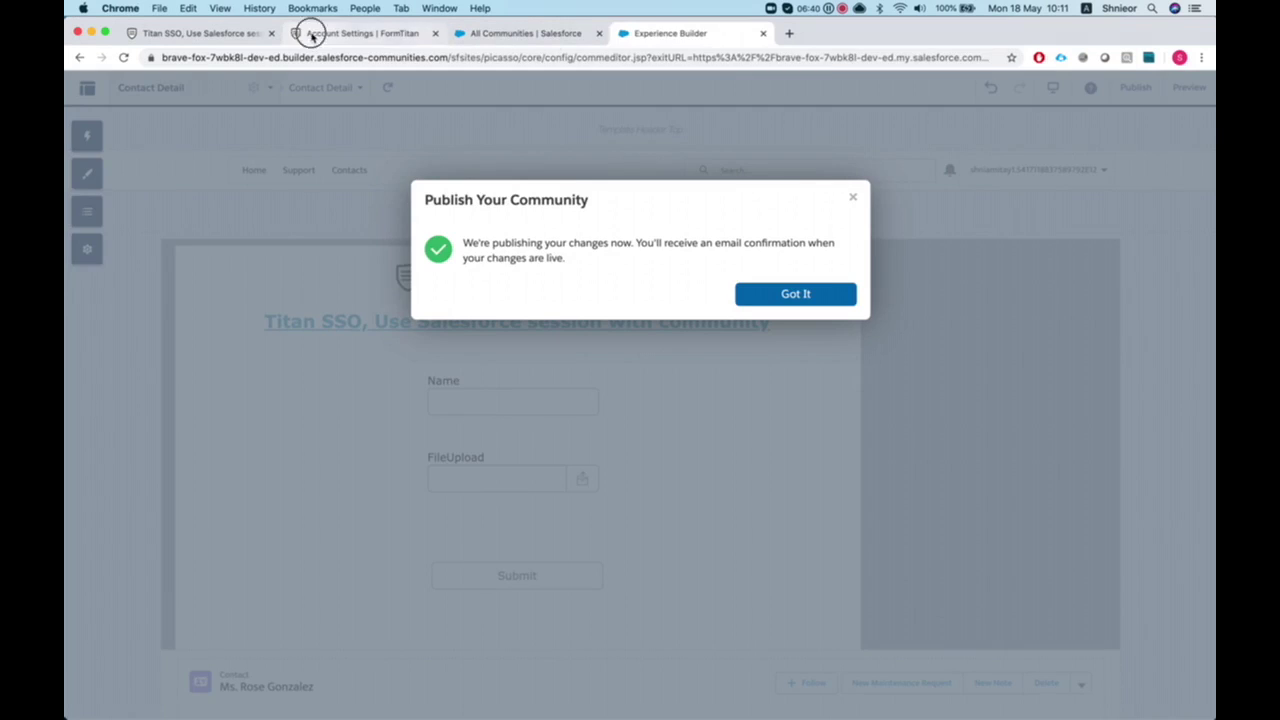
pyautogui.click(313, 38)
pyautogui.scroll(5, 740, 310)
pyautogui.click(1178, 275)
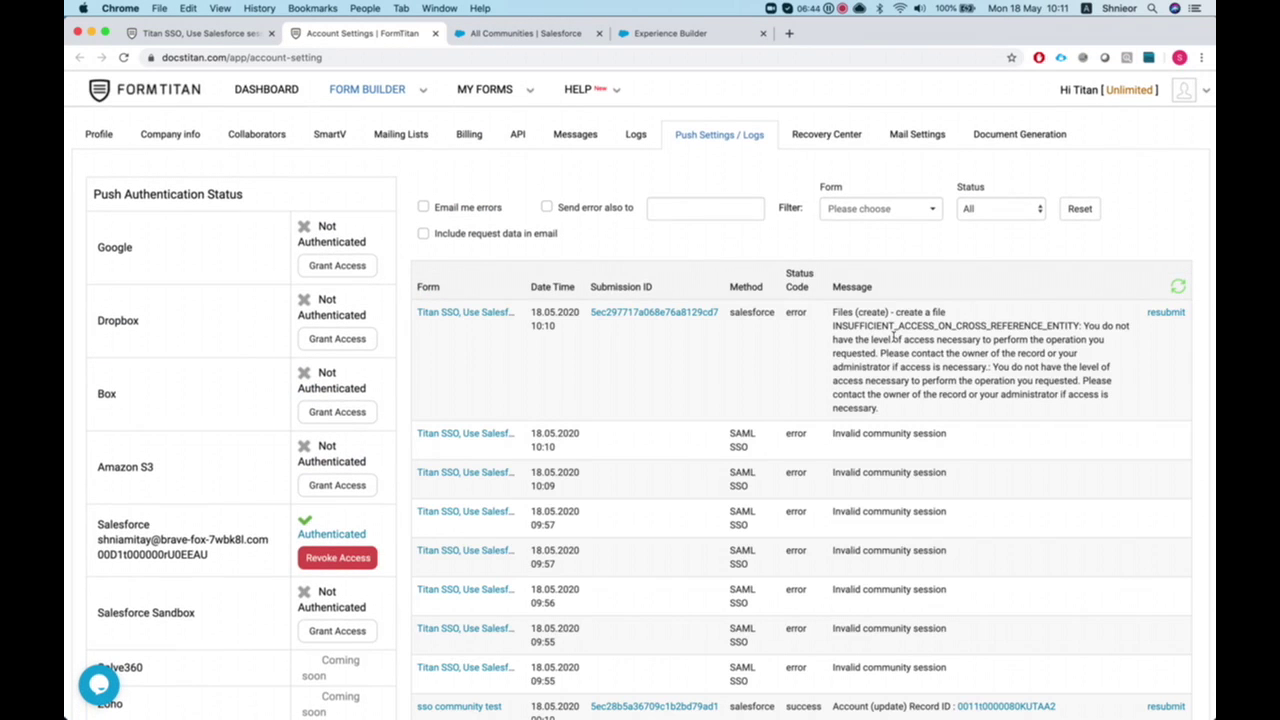
pyautogui.scroll(-1, 892, 340)
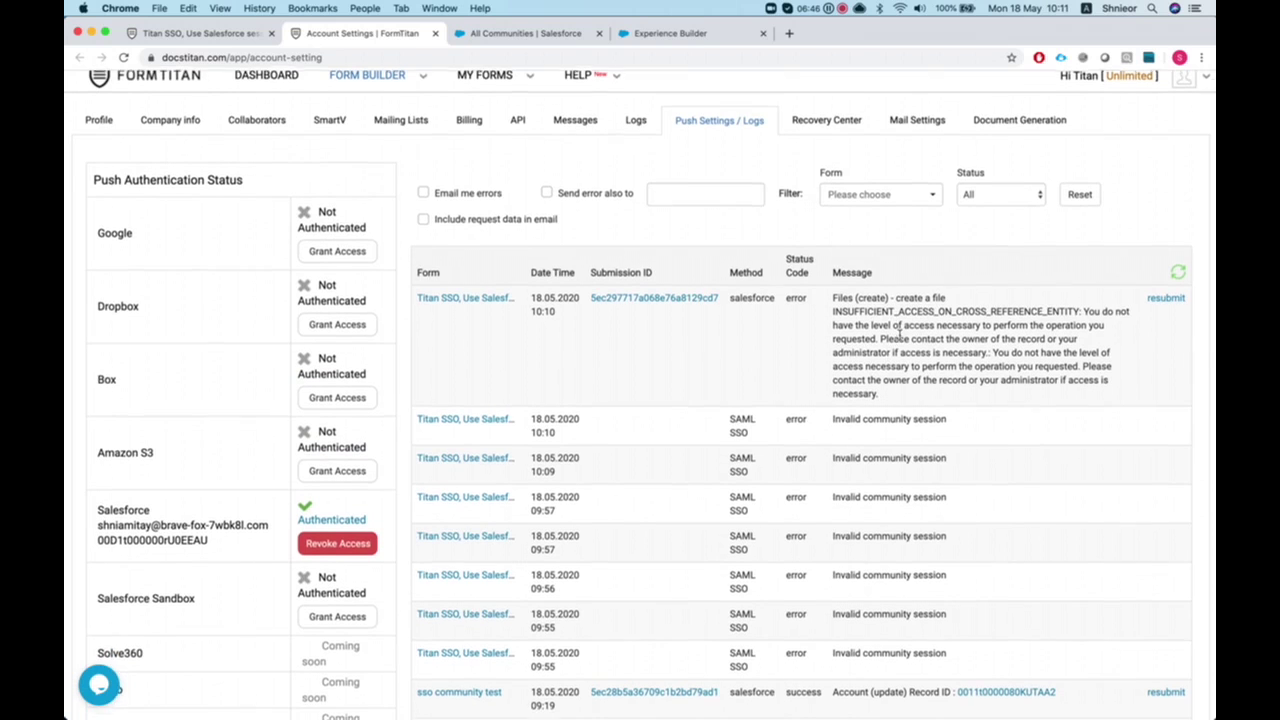
pyautogui.scroll(1, 900, 335)
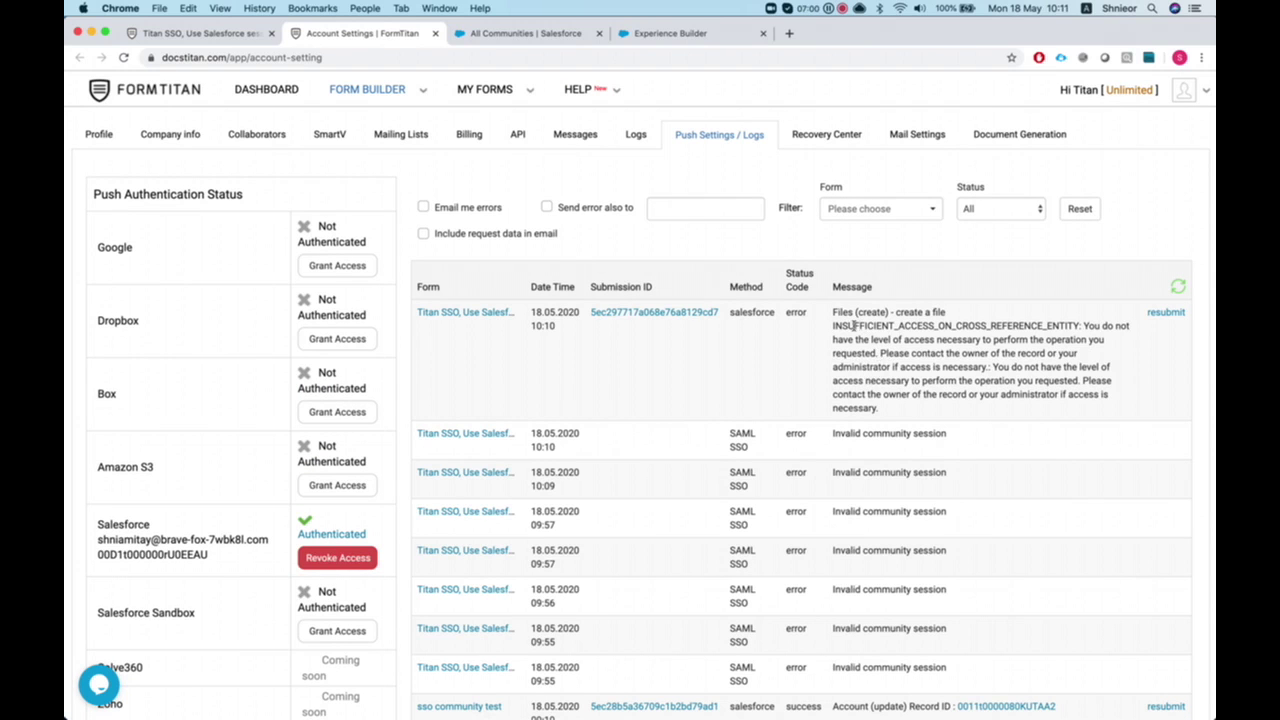
pyautogui.moveTo(833, 312); pyautogui.dragTo(897, 406)
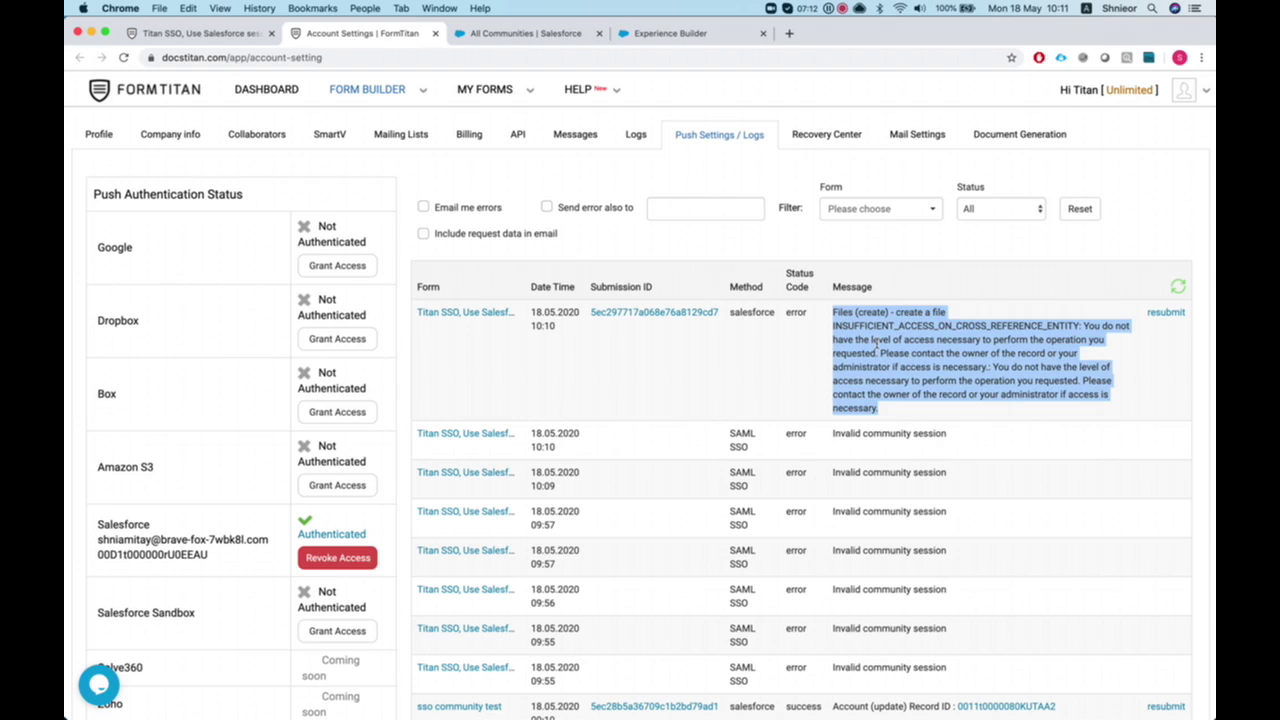
pyautogui.click(865, 325)
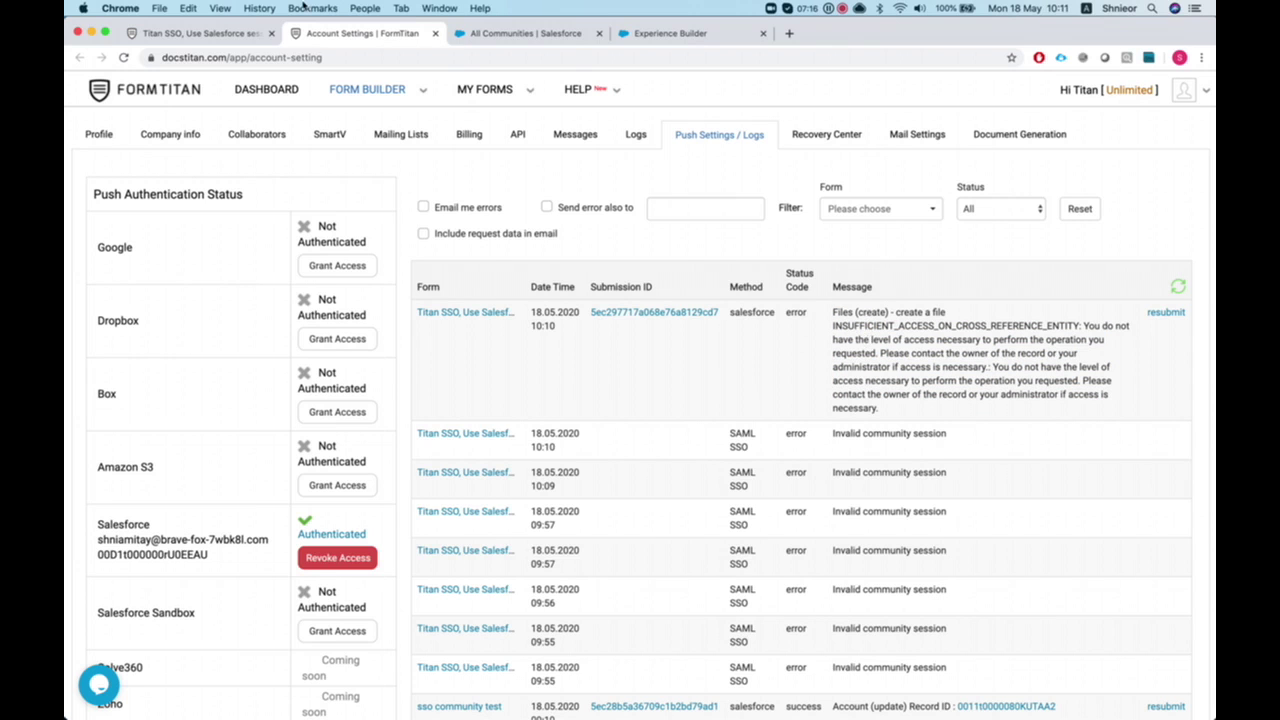
# Return to the form in the builder, close its publish dialog and show all of the form's settings options
pyautogui.click(222, 36)
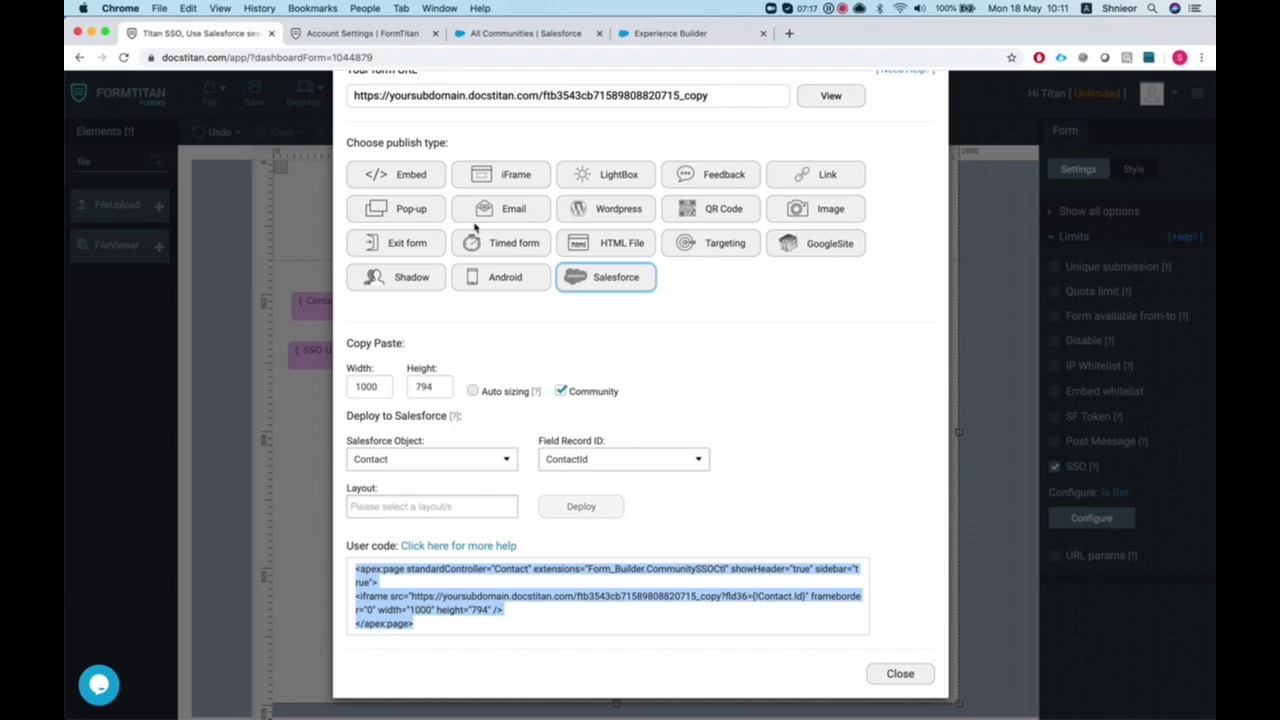
pyautogui.click(900, 673)
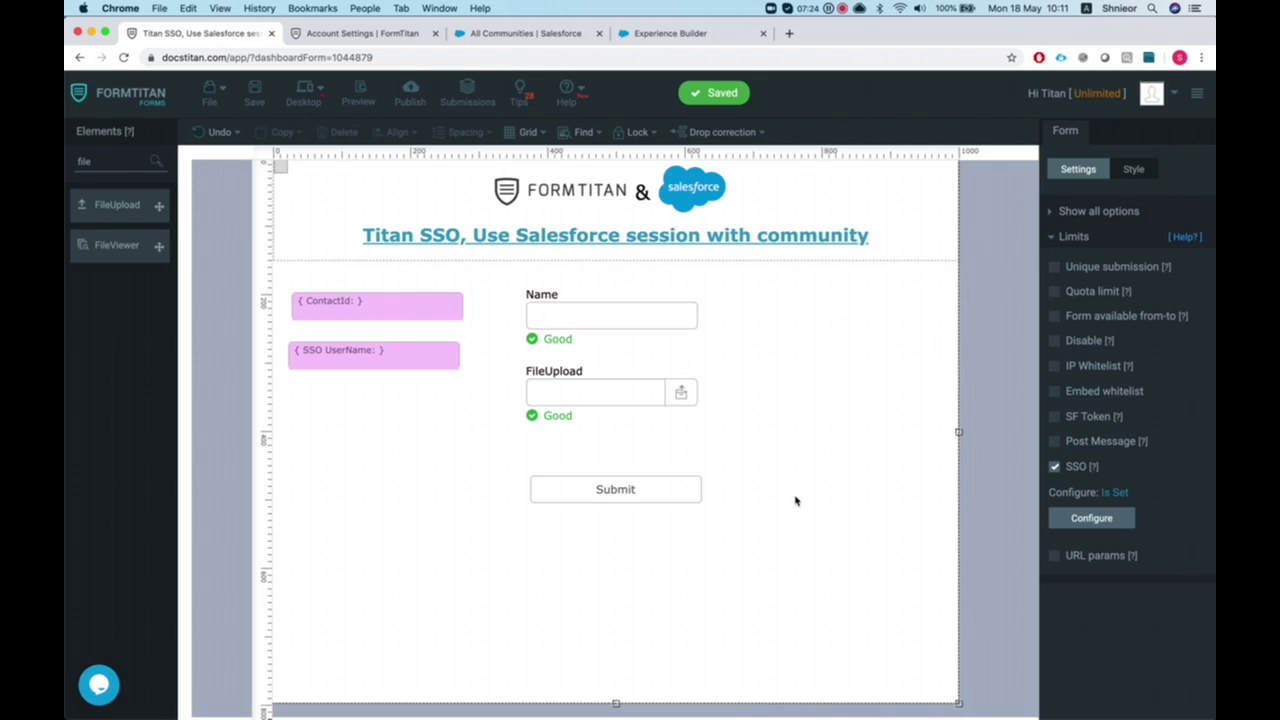
pyautogui.click(642, 394)
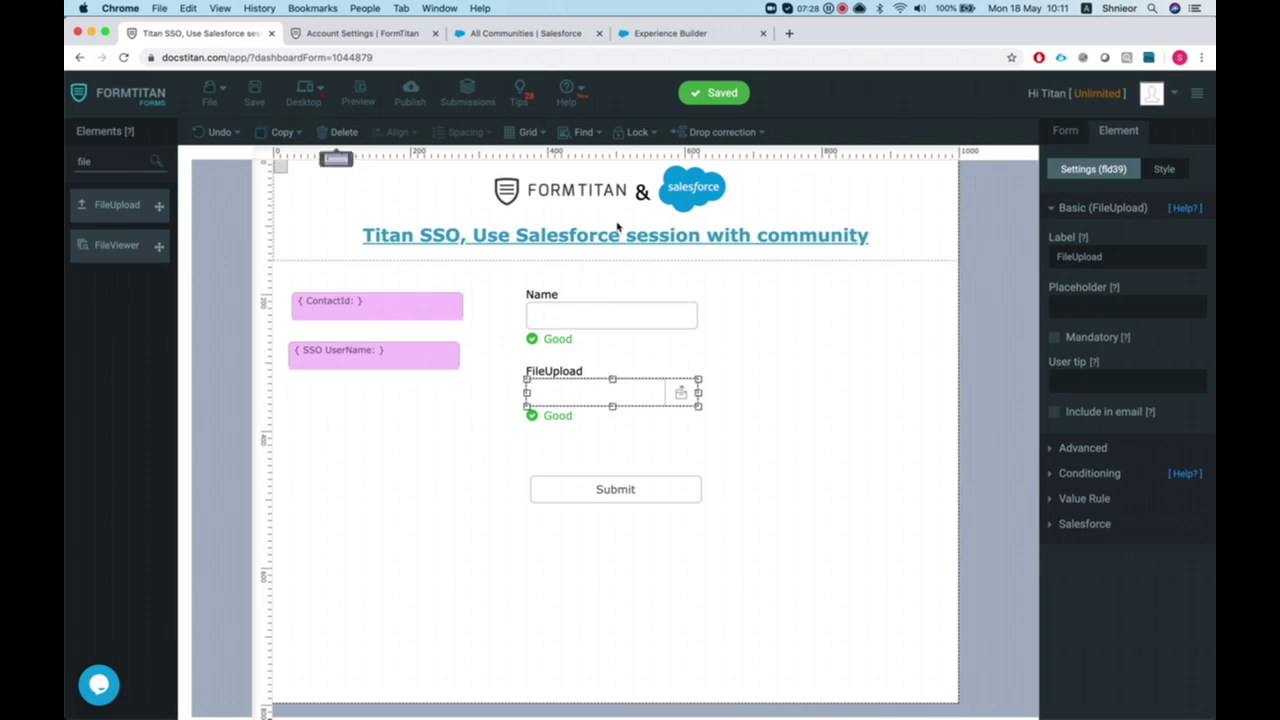
pyautogui.click(1083, 207)
pyautogui.click(1066, 131)
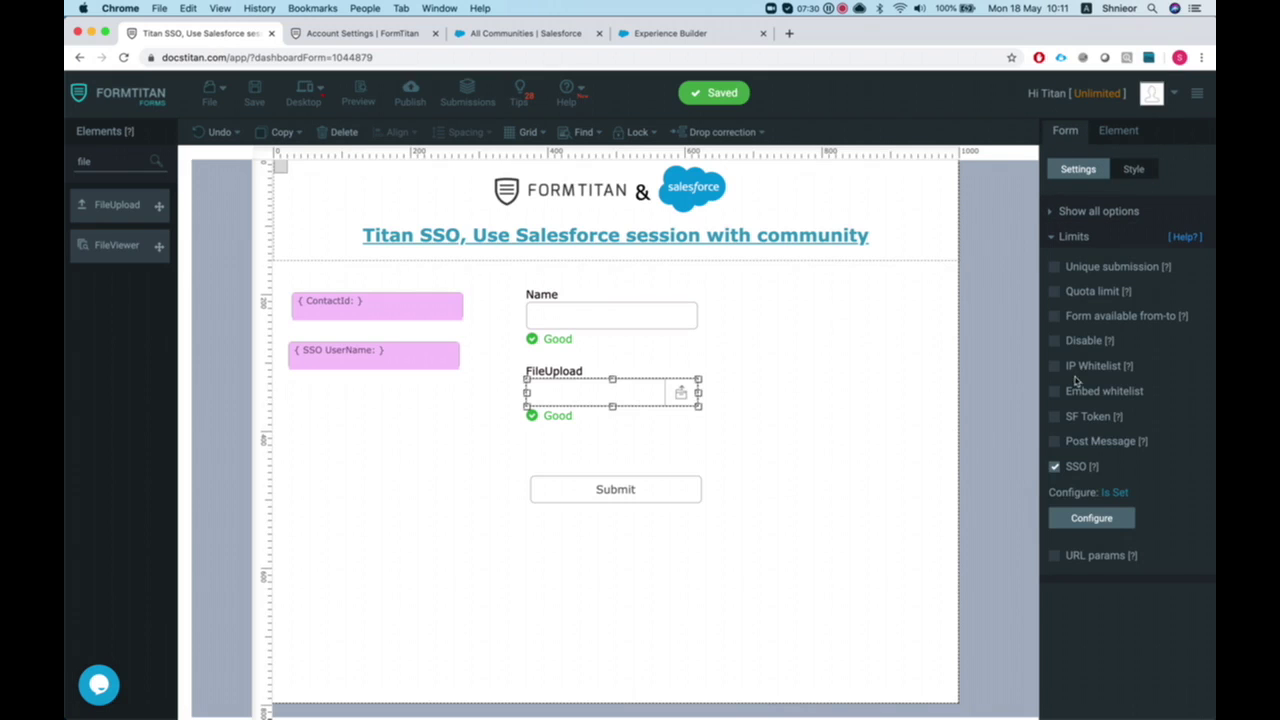
pyautogui.click(1094, 242)
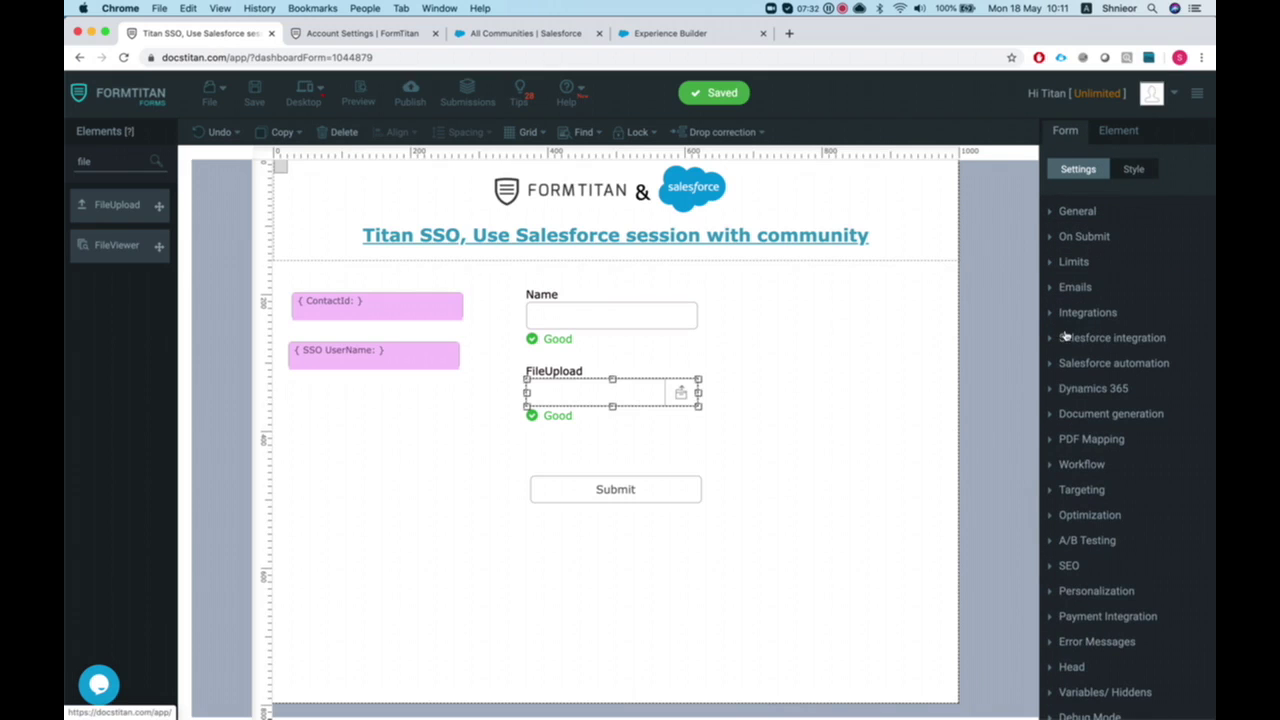
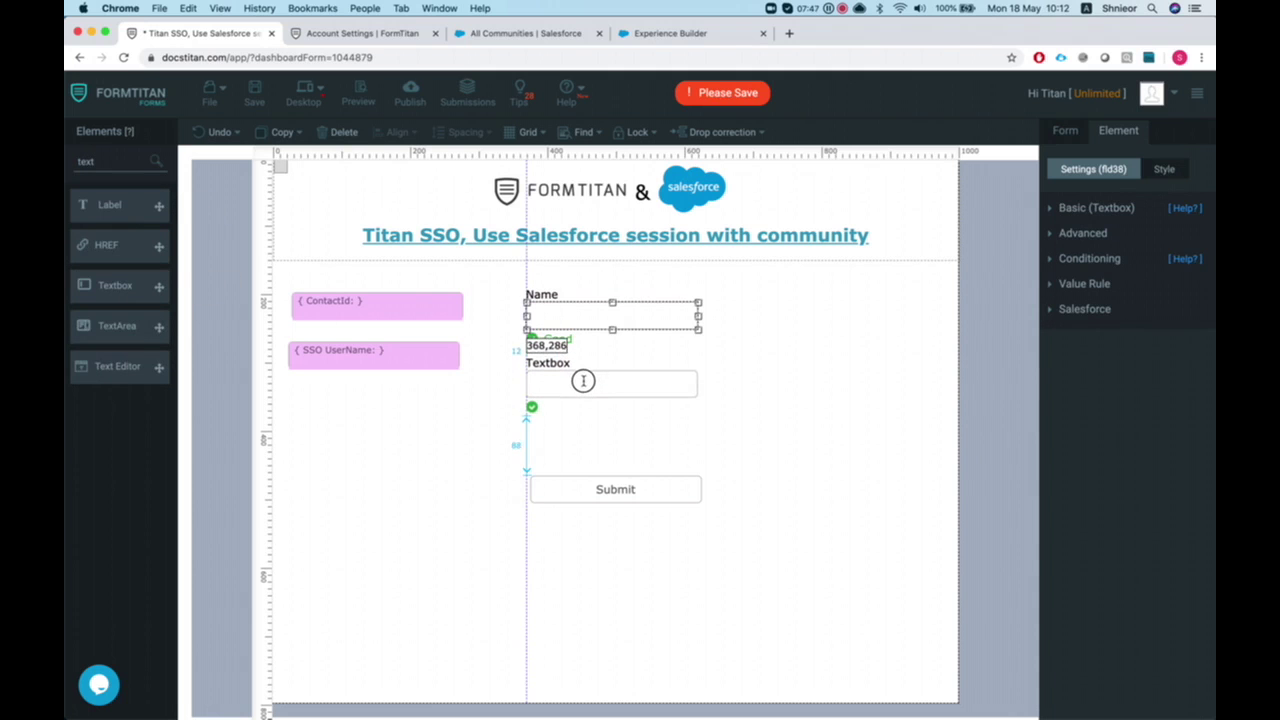
# Set the label of the new textbox below the Name field to Last Name
pyautogui.click(568, 369)
pyautogui.press('super+a')
pyautogui.write('LA')
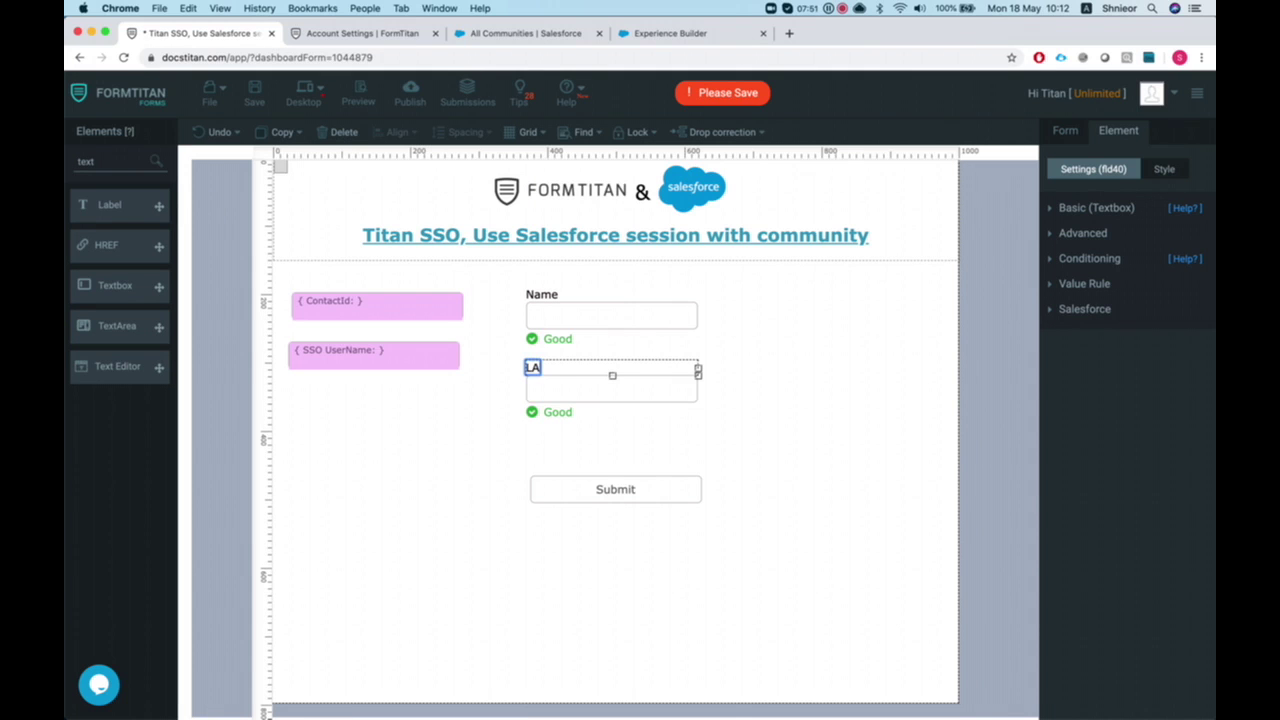
pyautogui.write('st Nam,')
pyautogui.click(996, 373)
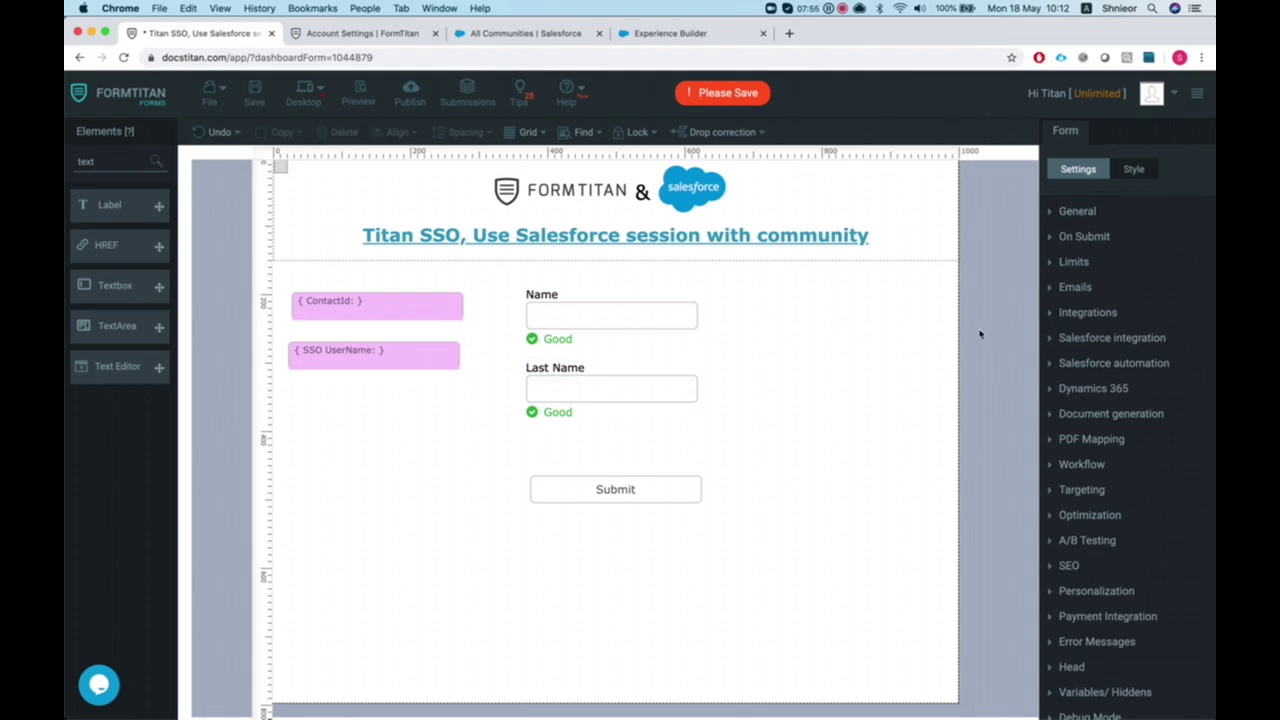
# Open the field mapping of the Contact object in the form's Get From Salesforce configuration
pyautogui.click(1160, 340)
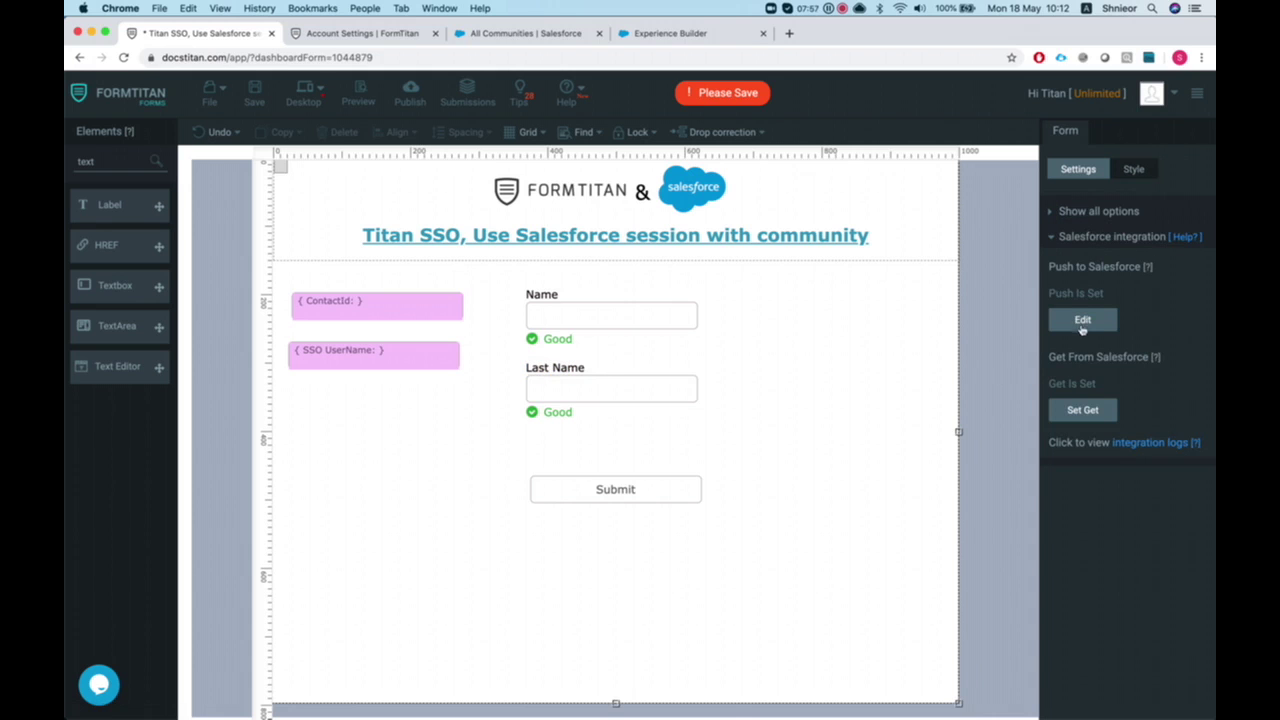
pyautogui.click(1076, 409)
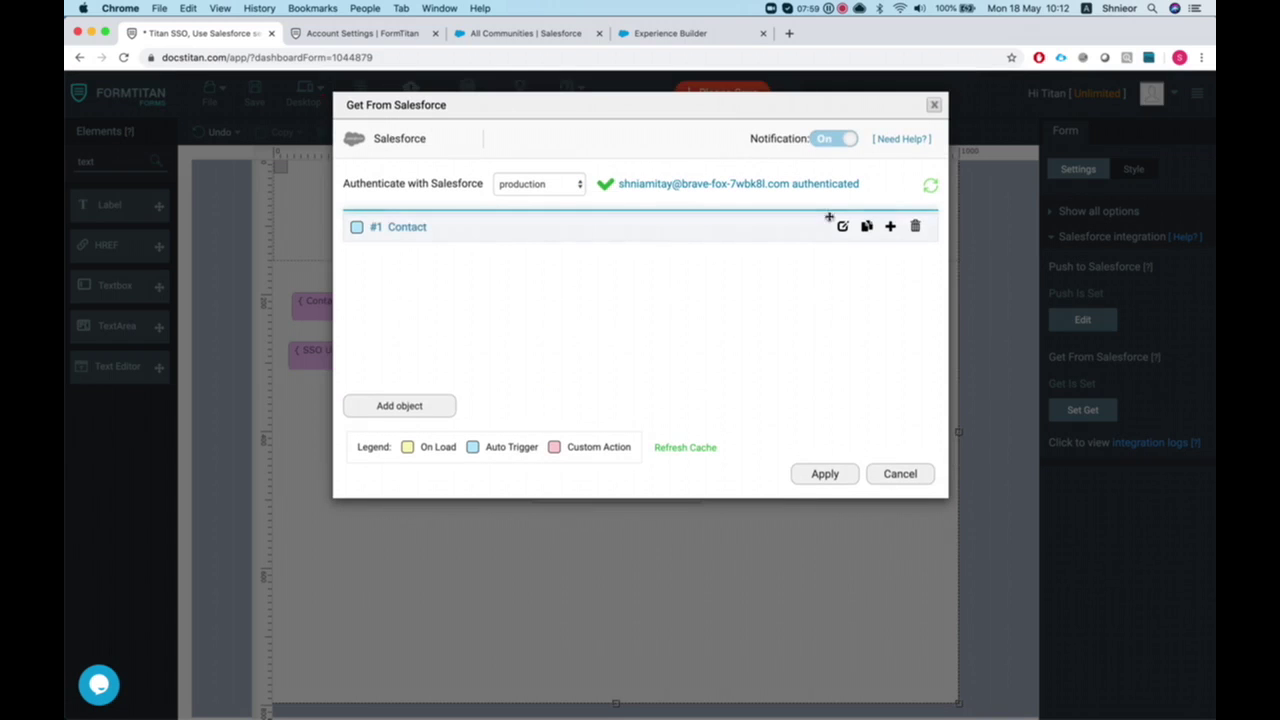
pyautogui.click(842, 226)
pyautogui.click(387, 341)
pyautogui.click(429, 409)
# Filter the form fields by last, map the Last Name field to Salesforce's Last Name and apply the mapping
pyautogui.click(344, 148)
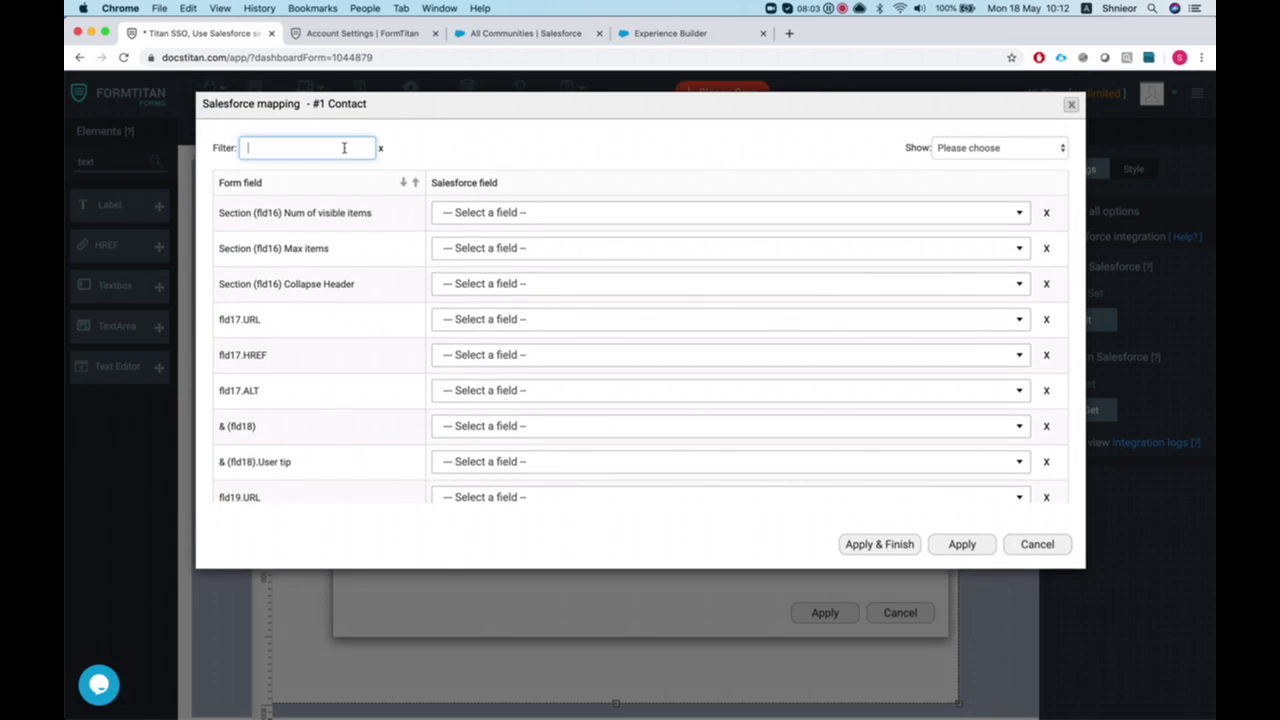
pyautogui.write('last')
pyautogui.click(550, 214)
pyautogui.write('las')
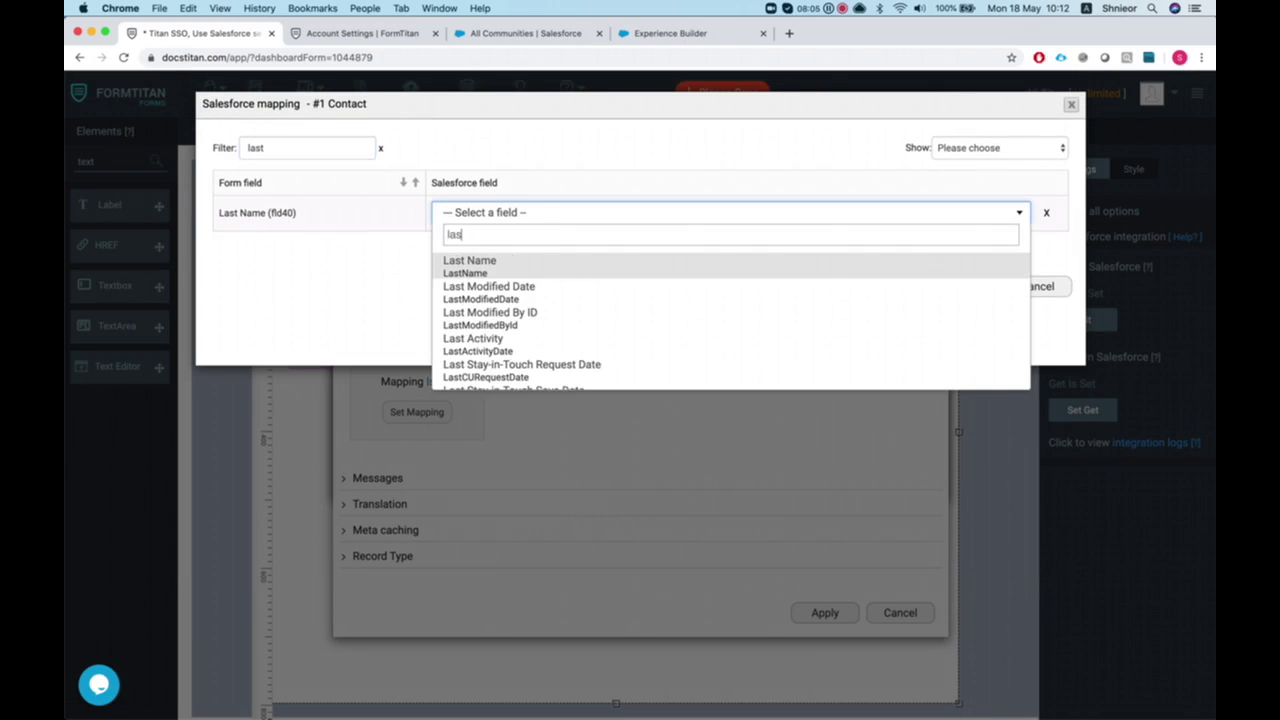
pyautogui.click(512, 262)
pyautogui.click(895, 290)
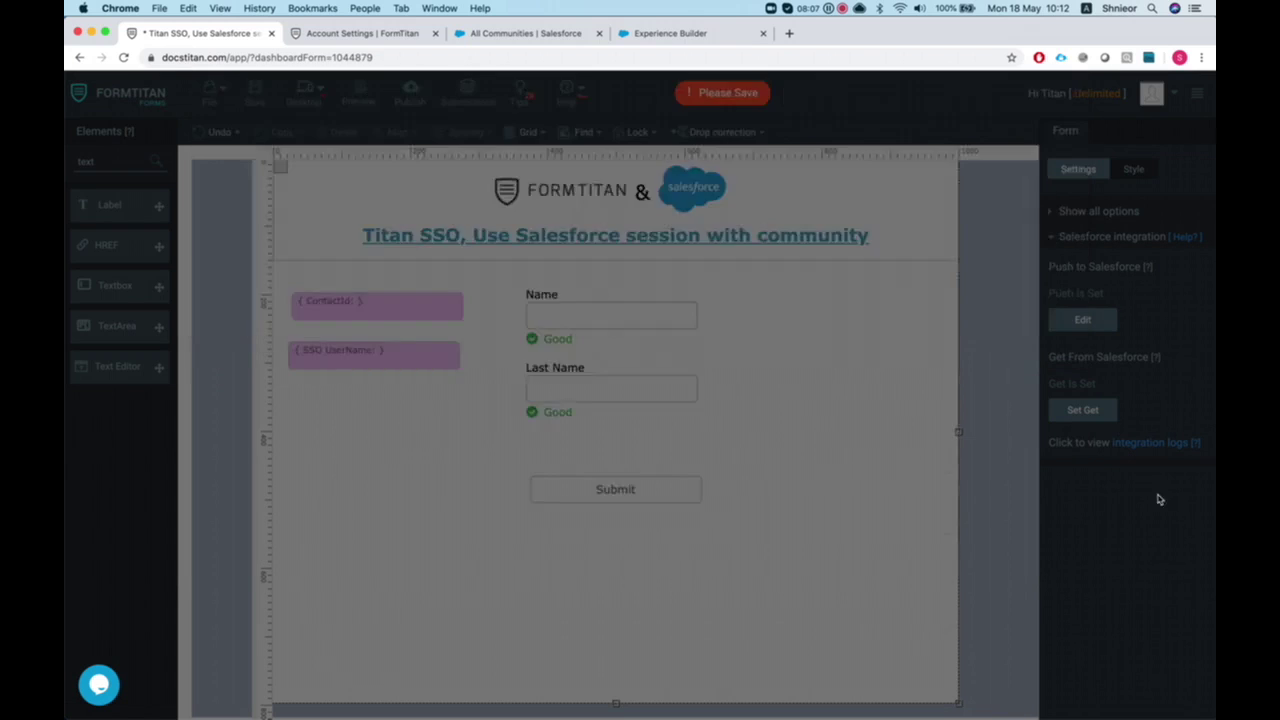
# In the form's Push to Salesforce configuration, delete the Files (create) object and add a Contact object
pyautogui.click(1082, 319)
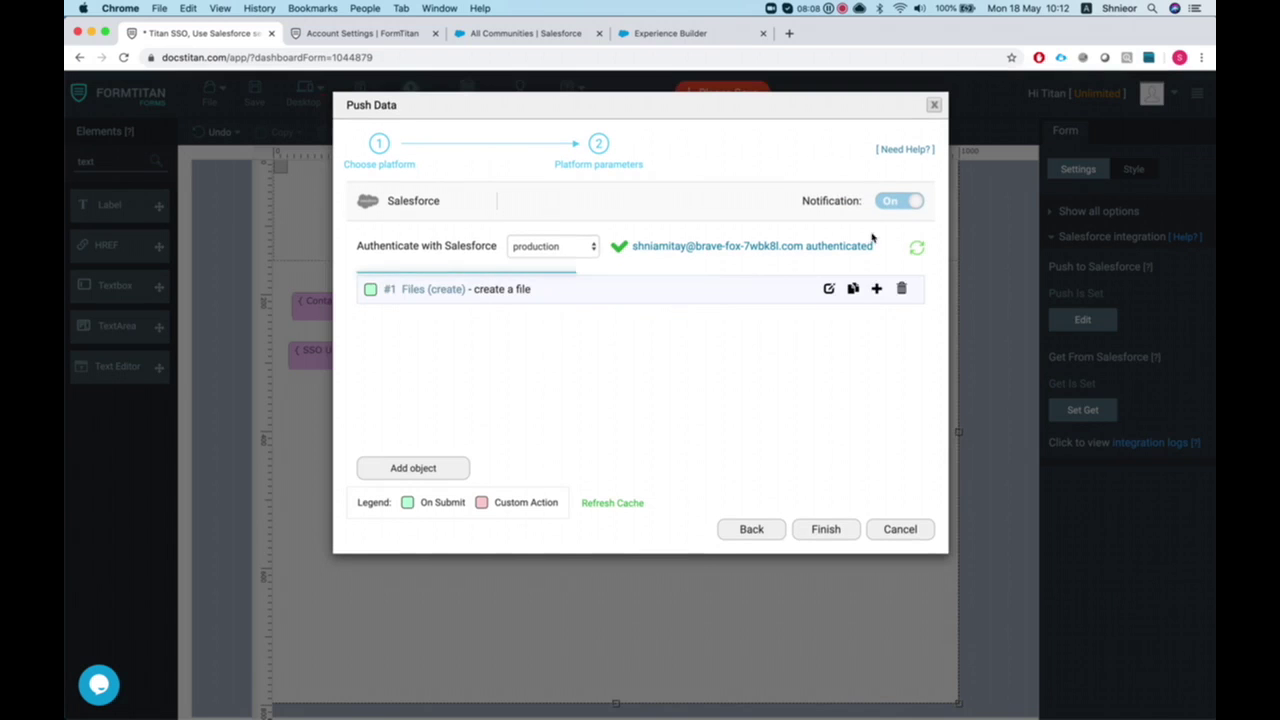
pyautogui.click(900, 290)
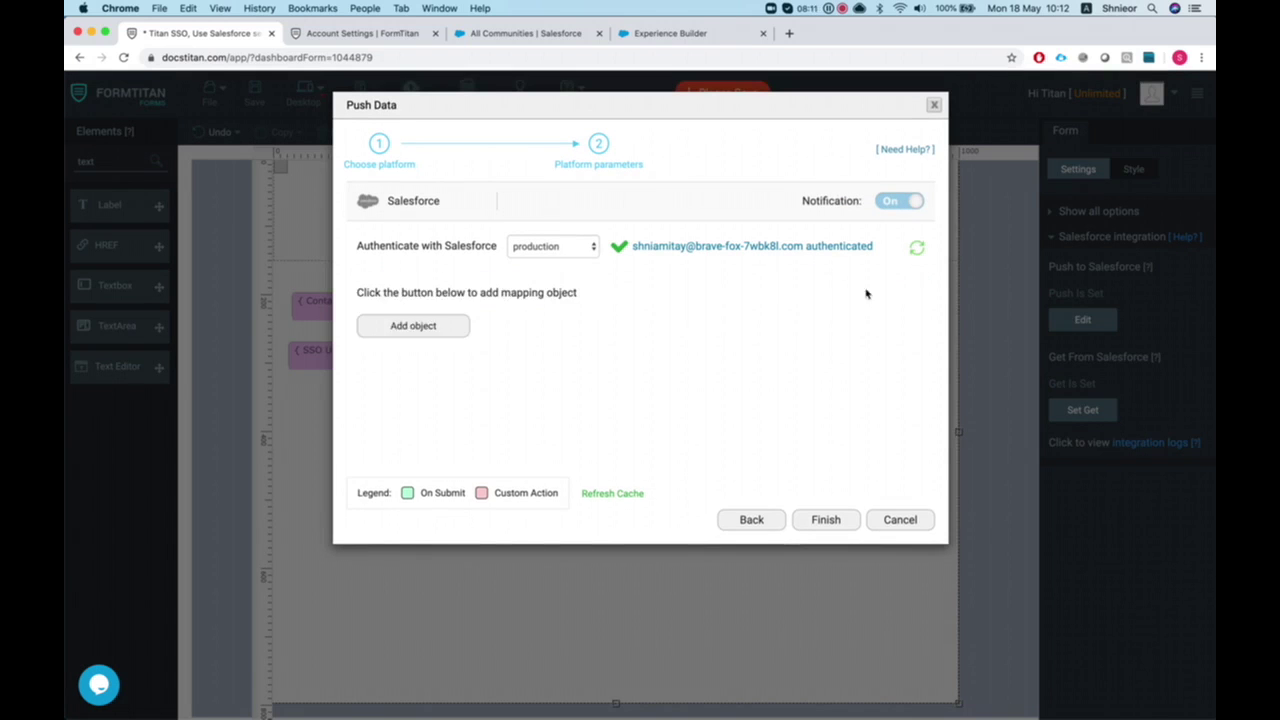
pyautogui.click(398, 331)
pyautogui.click(464, 192)
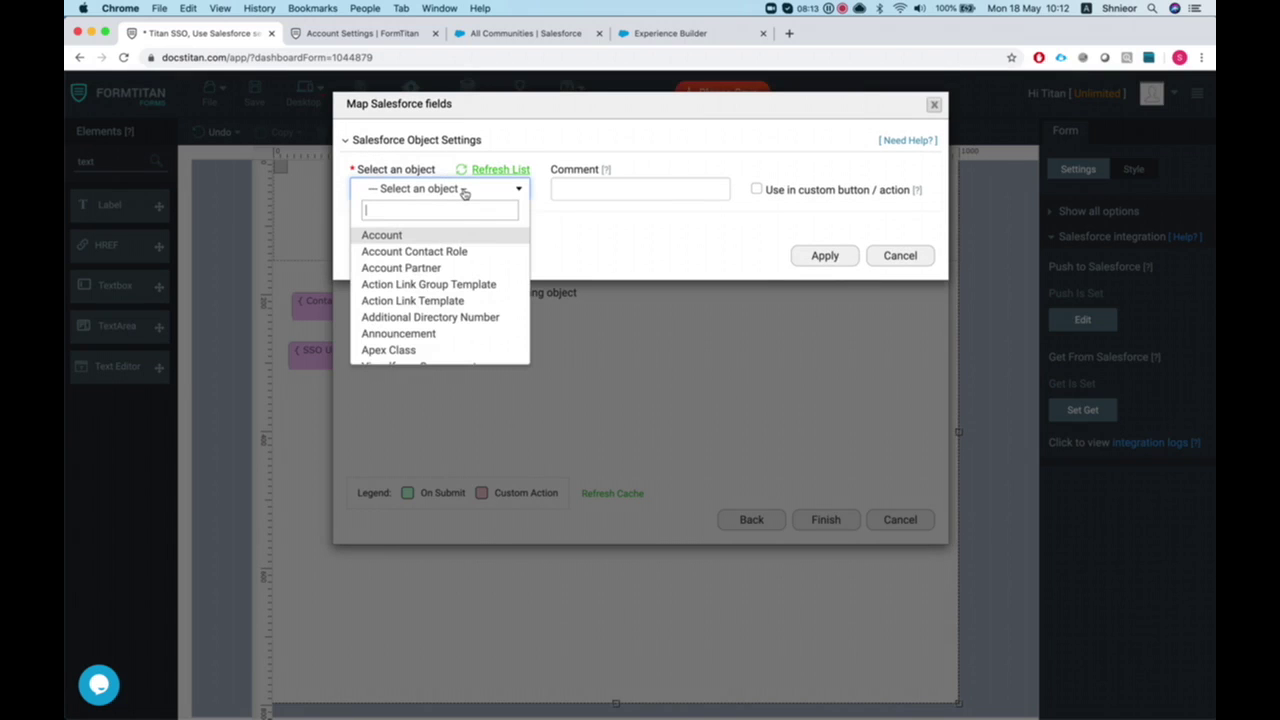
pyautogui.write('contact')
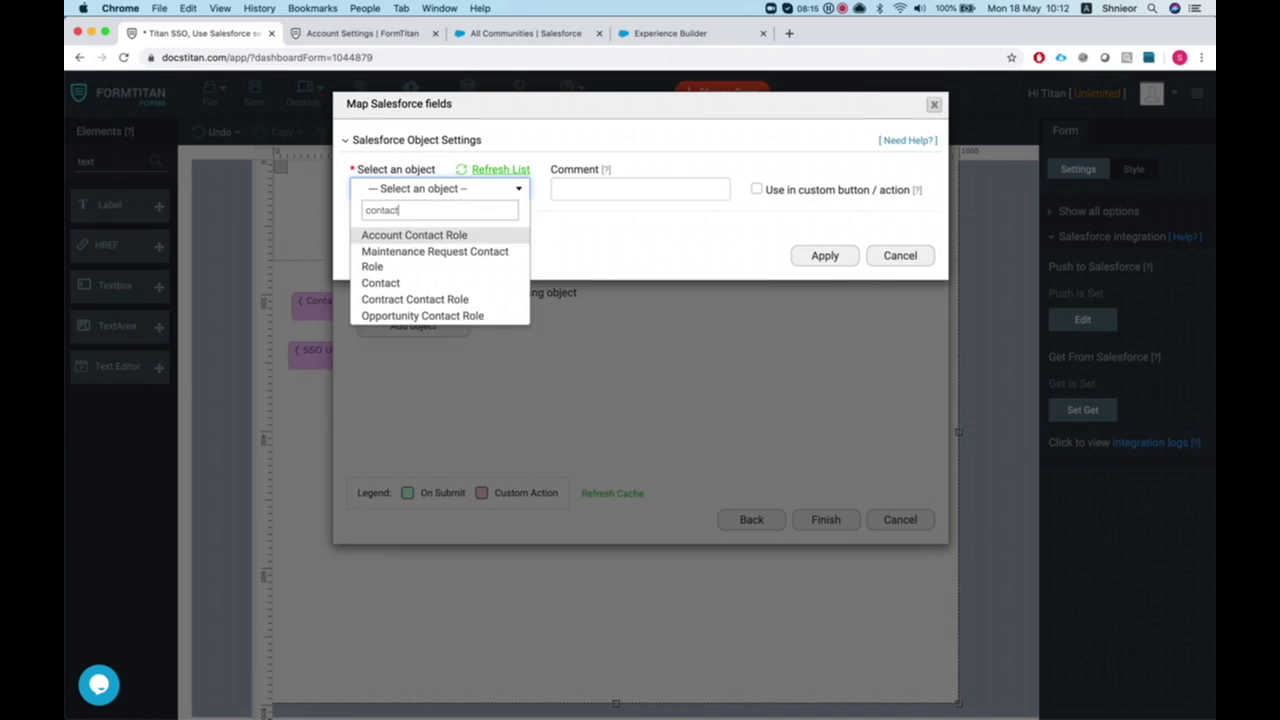
pyautogui.click(414, 290)
# Set the Contact object's action to Update, with the condition that Contact ID equals the form's ContactId field
pyautogui.click(366, 224)
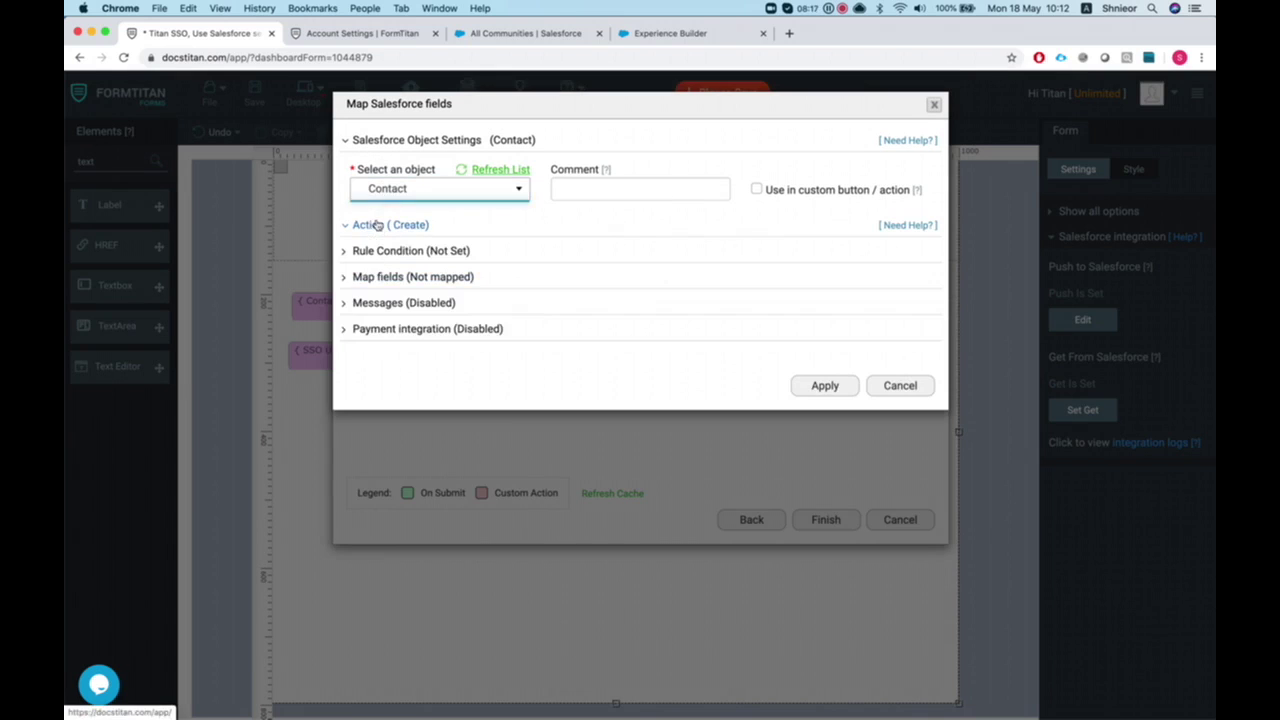
pyautogui.click(426, 277)
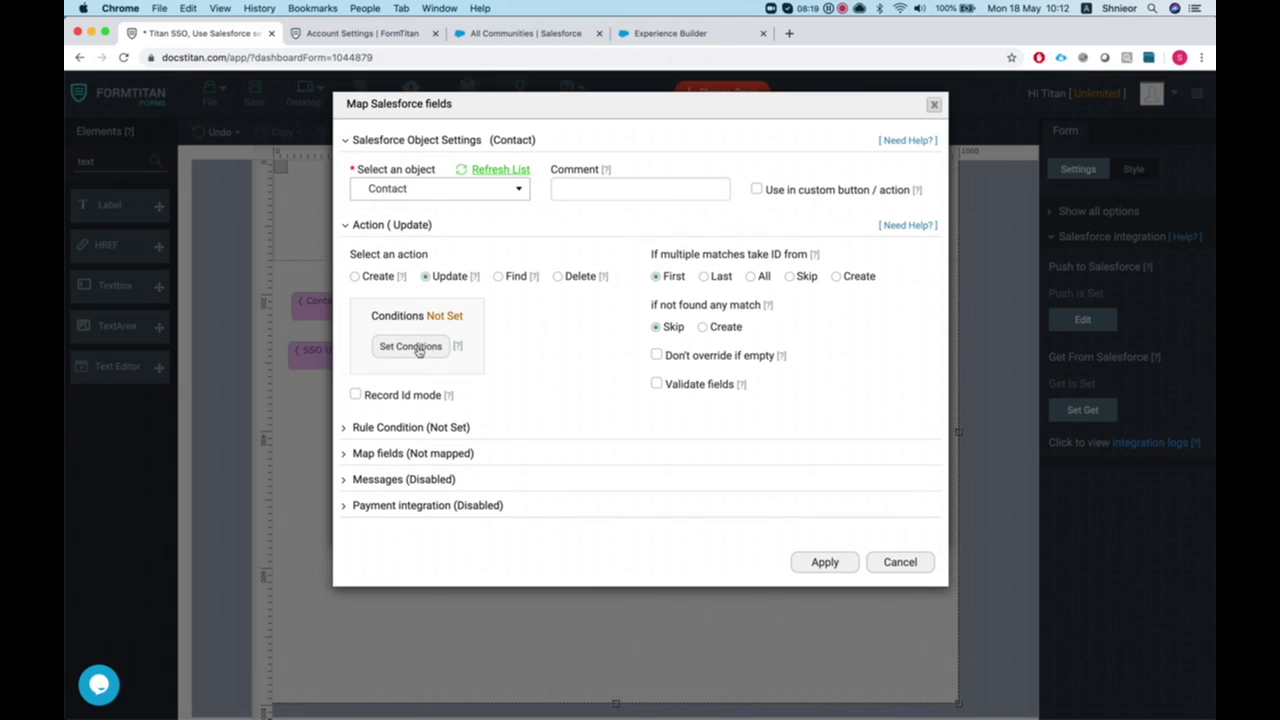
pyautogui.click(442, 348)
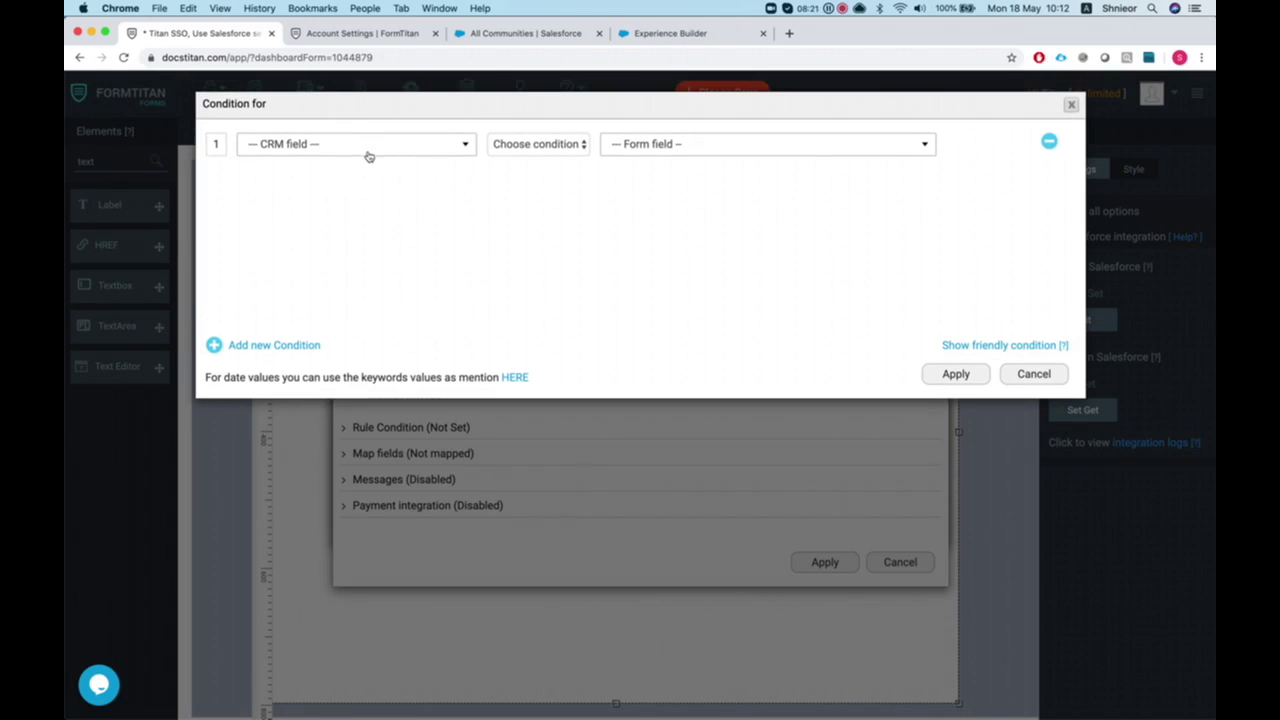
pyautogui.click(364, 148)
pyautogui.click(340, 241)
pyautogui.click(541, 156)
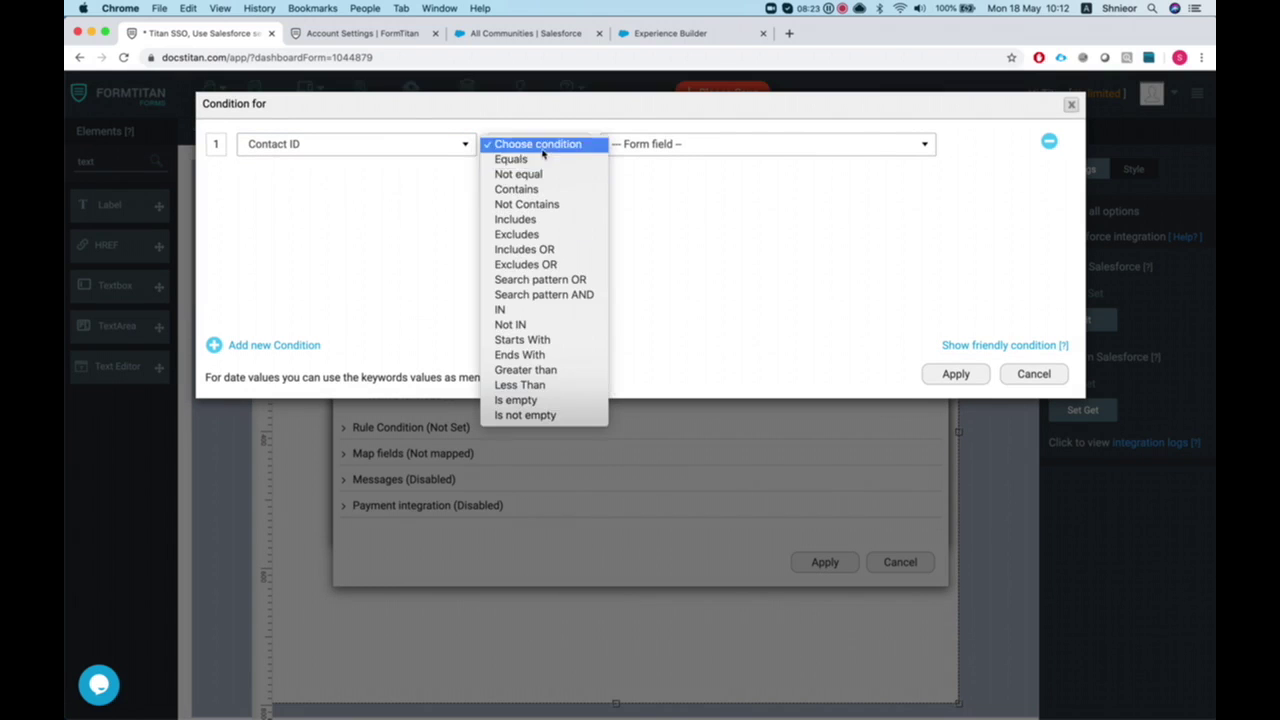
pyautogui.click(541, 160)
pyautogui.click(708, 150)
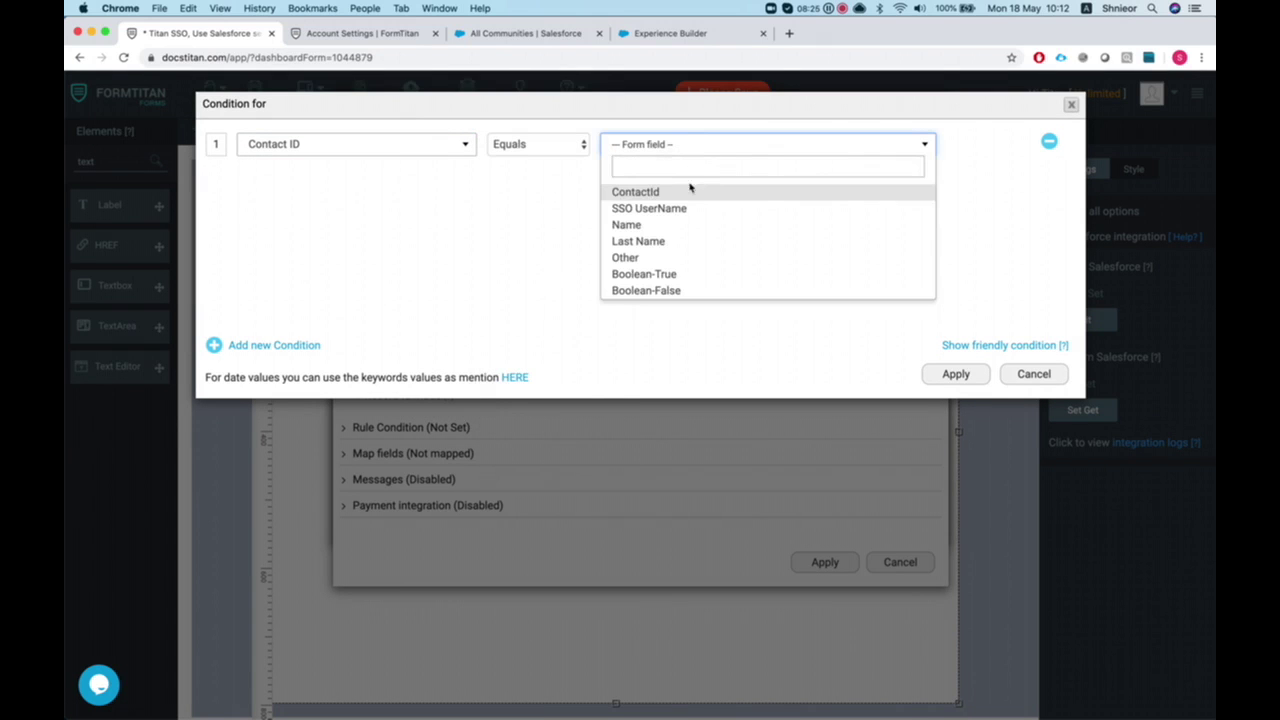
pyautogui.click(686, 192)
pyautogui.click(956, 374)
# Map Salesforce's Last Name field to the form's Last Name field and finish the Contact mapping
pyautogui.click(446, 455)
pyautogui.click(449, 531)
pyautogui.click(354, 187)
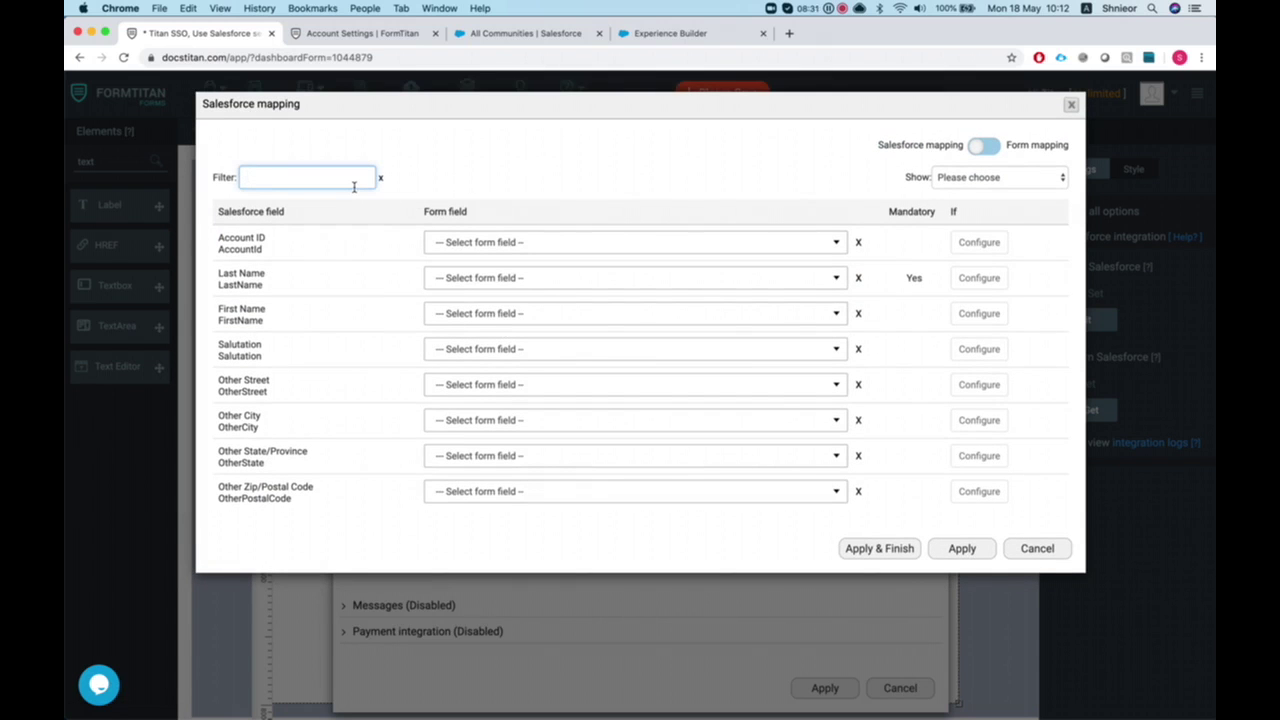
pyautogui.click(456, 277)
pyautogui.write('la')
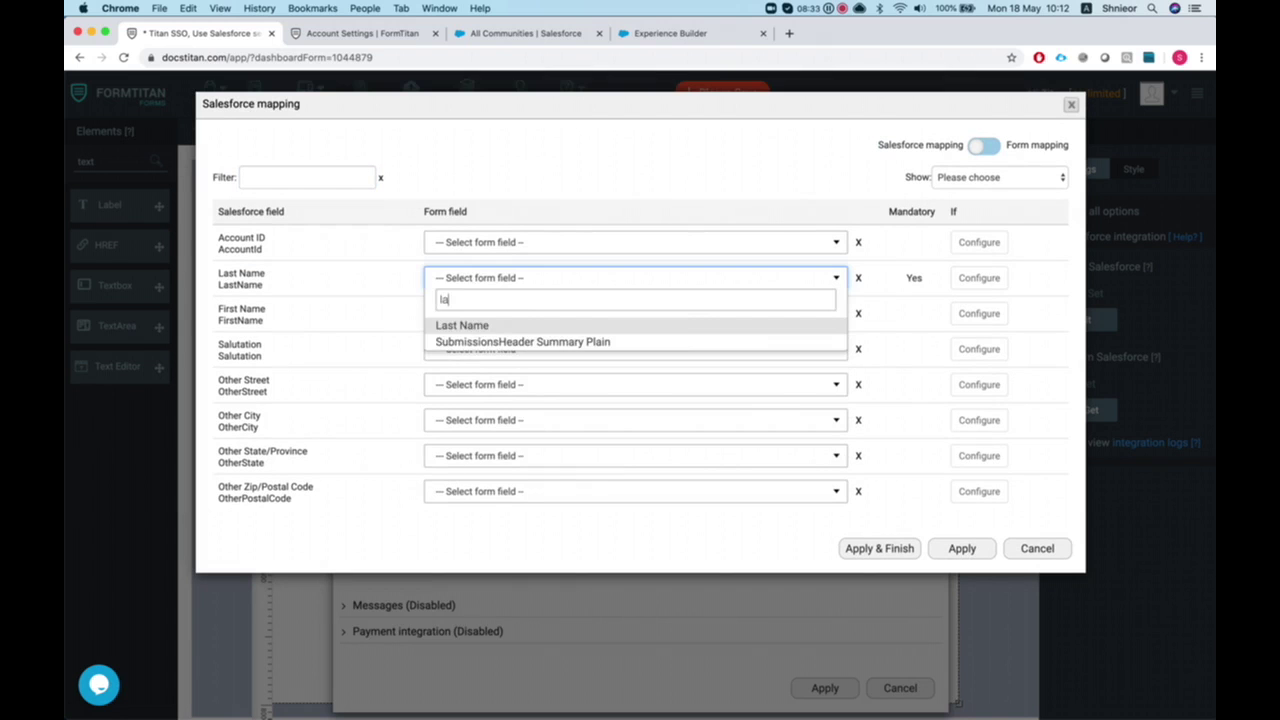
pyautogui.press('Return')
pyautogui.click(880, 548)
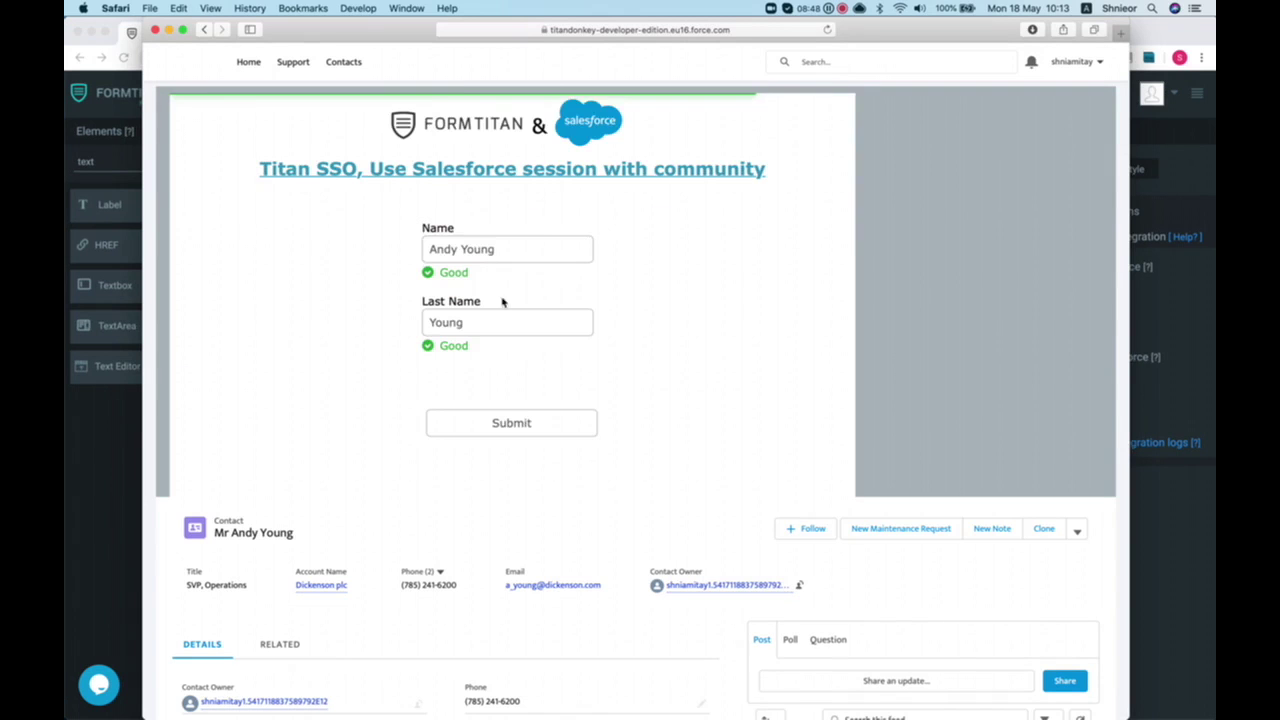
# In the form embedded in the community's contact page, append 1 to the contact's last name and submit it
pyautogui.scroll(-2, 514, 317)
pyautogui.scroll(2, 516, 323)
pyautogui.click(497, 318)
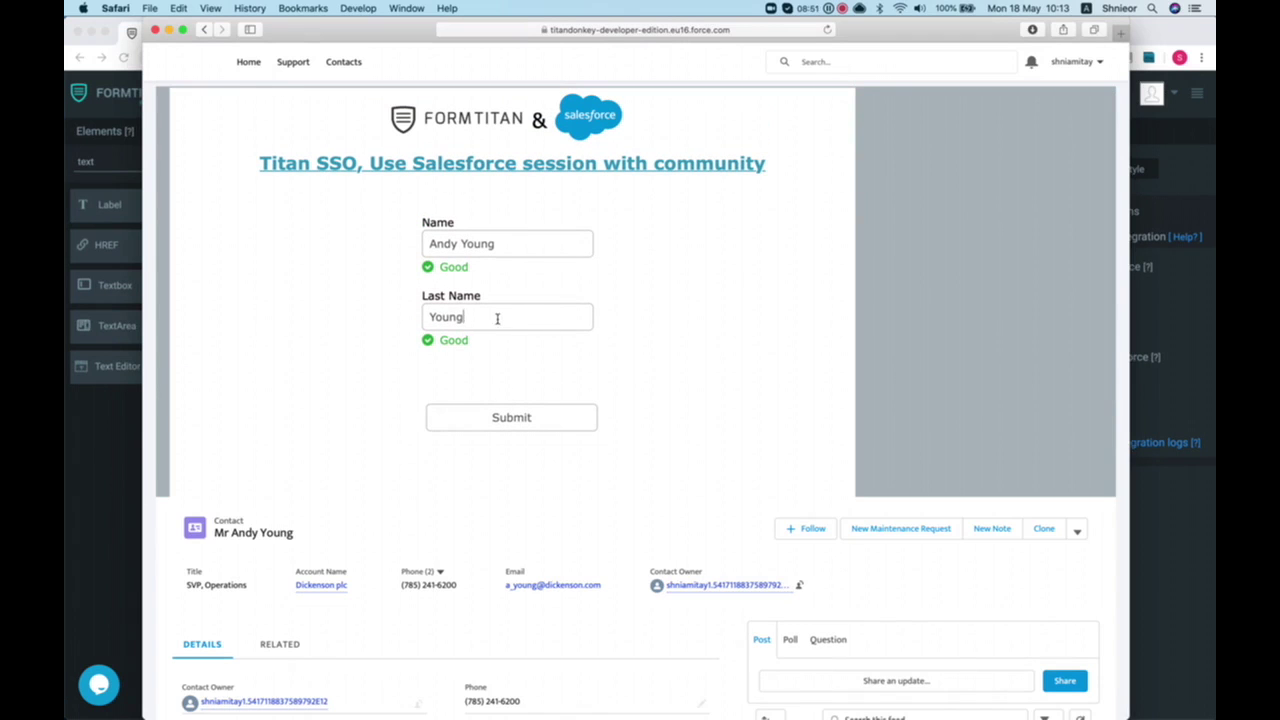
pyautogui.click(600, 418)
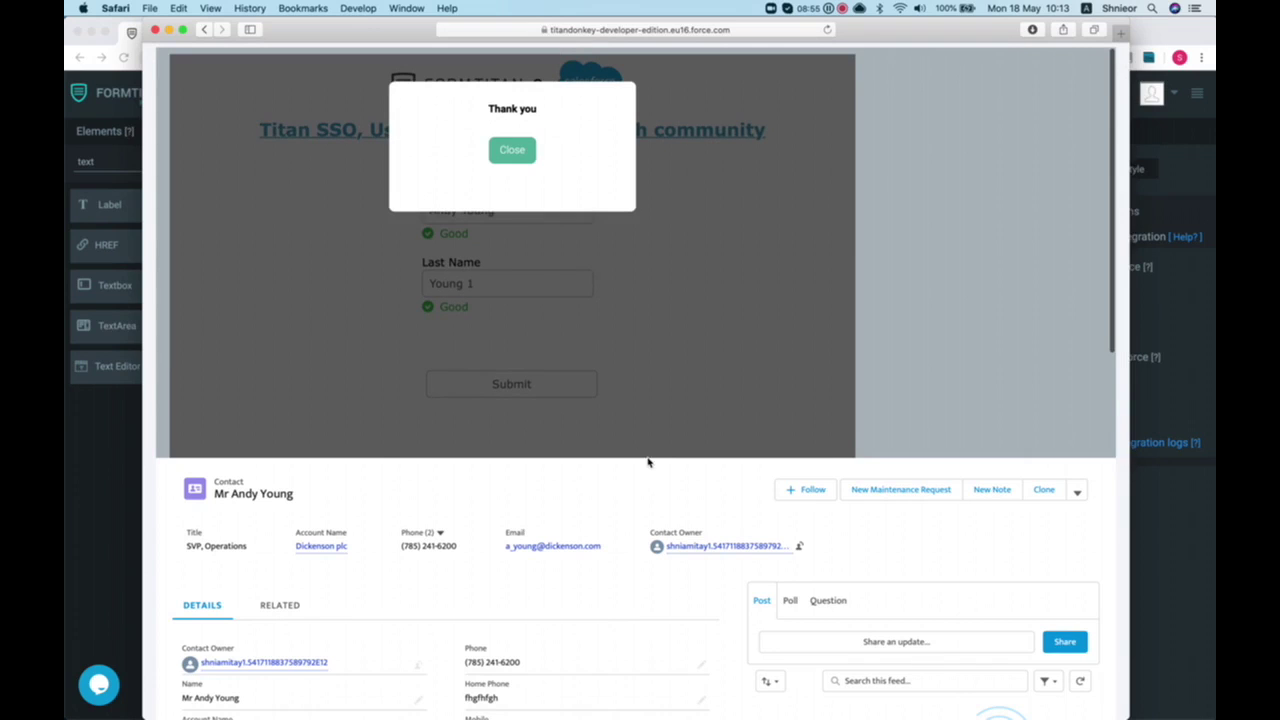
# Switch to the Chrome window and refresh the push logs in the FormTitan account settings by resetting their filters
pyautogui.hotkey('ctrl', 'Up')
pyautogui.click(965, 570)
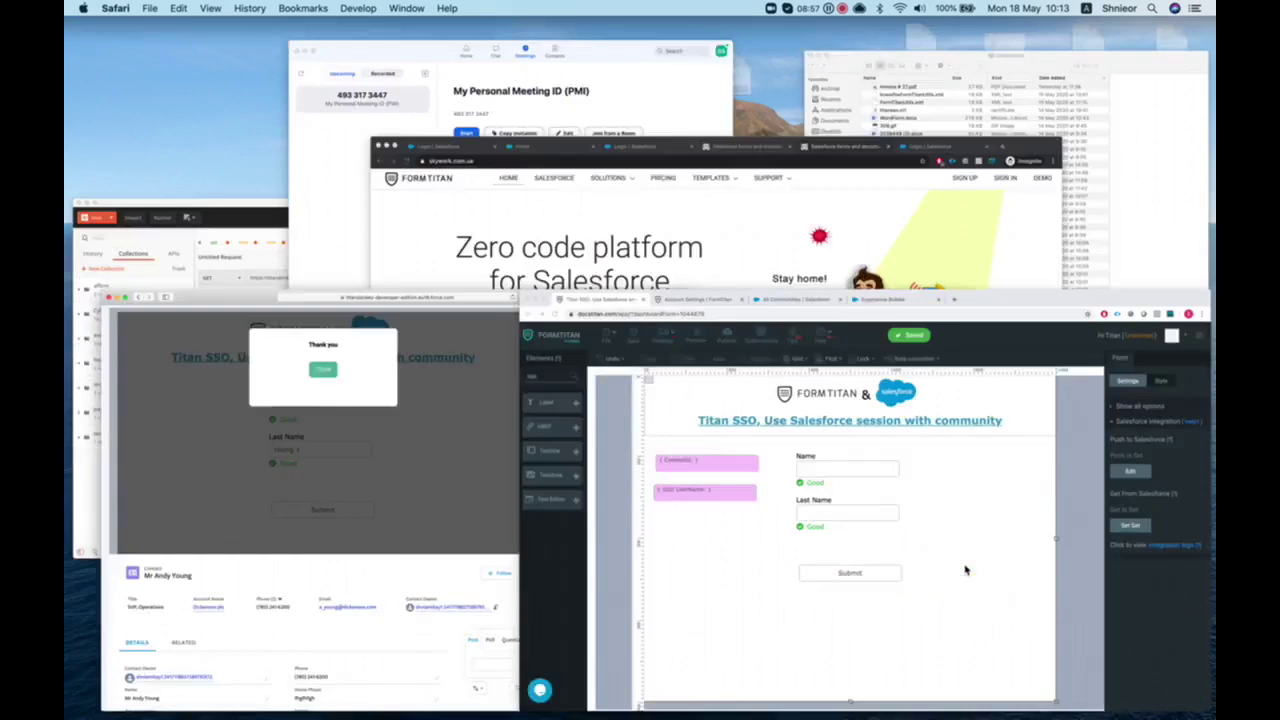
pyautogui.click(371, 33)
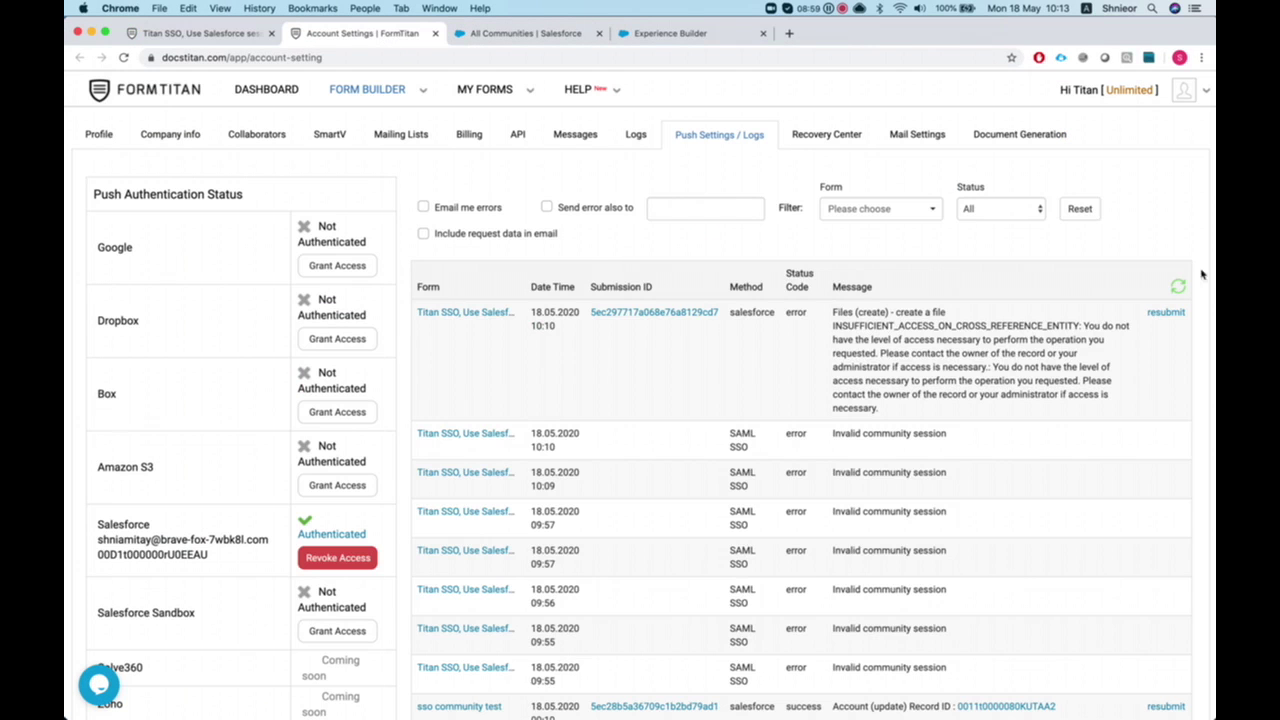
pyautogui.click(1098, 216)
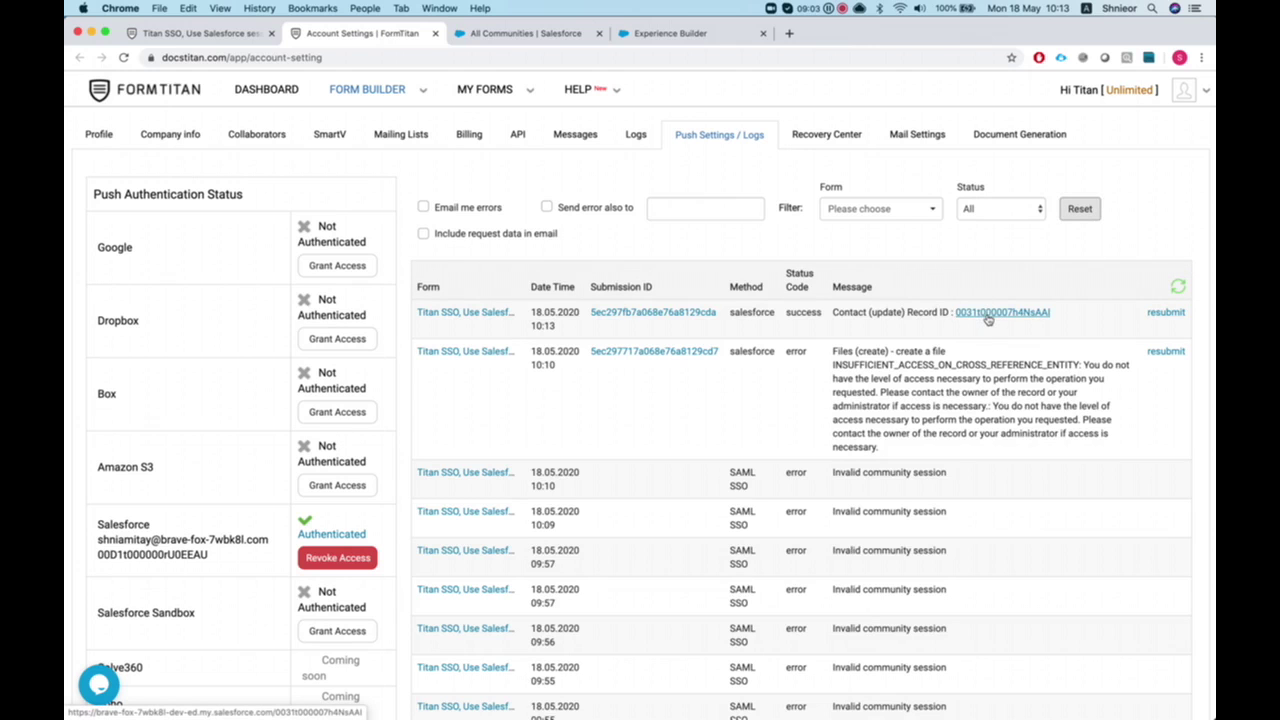
# Open the contact record linked in the newest push log entry and examine its name and last-modified information in Details
pyautogui.rightClick(988, 318)
pyautogui.click(992, 318)
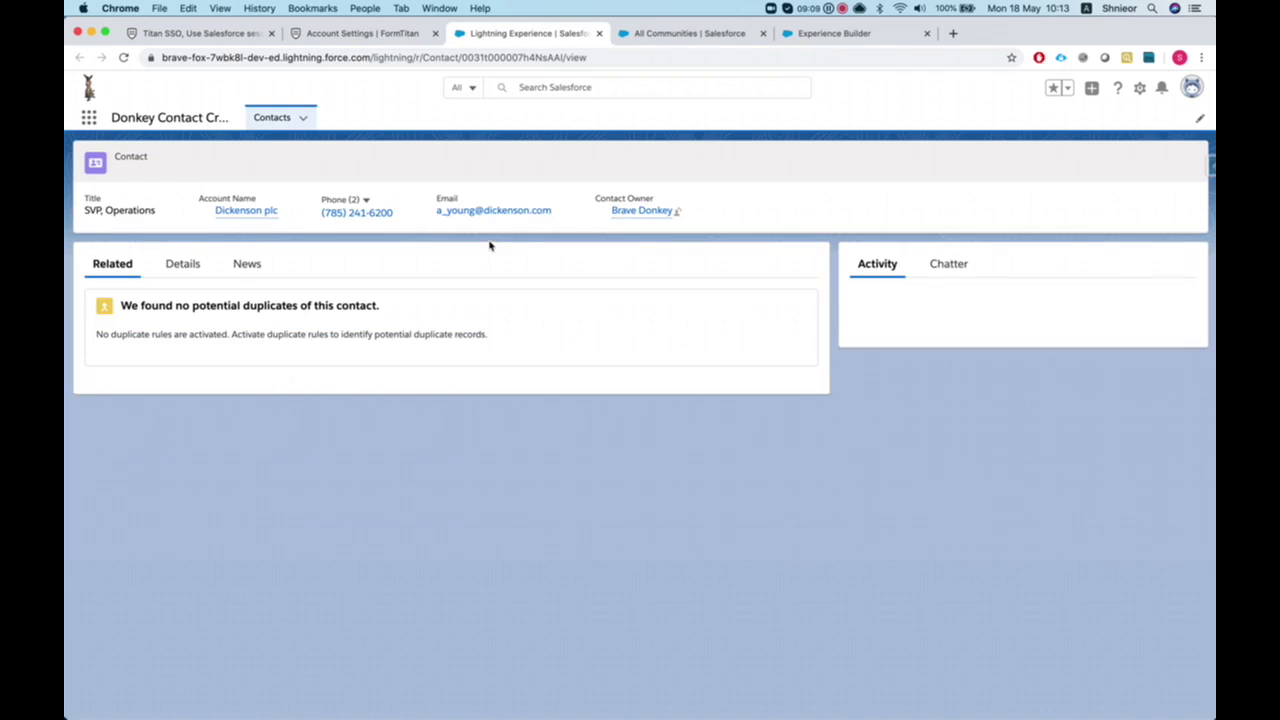
pyautogui.click(185, 263)
pyautogui.scroll(-1, 600, 360)
pyautogui.scroll(-1, 647, 391)
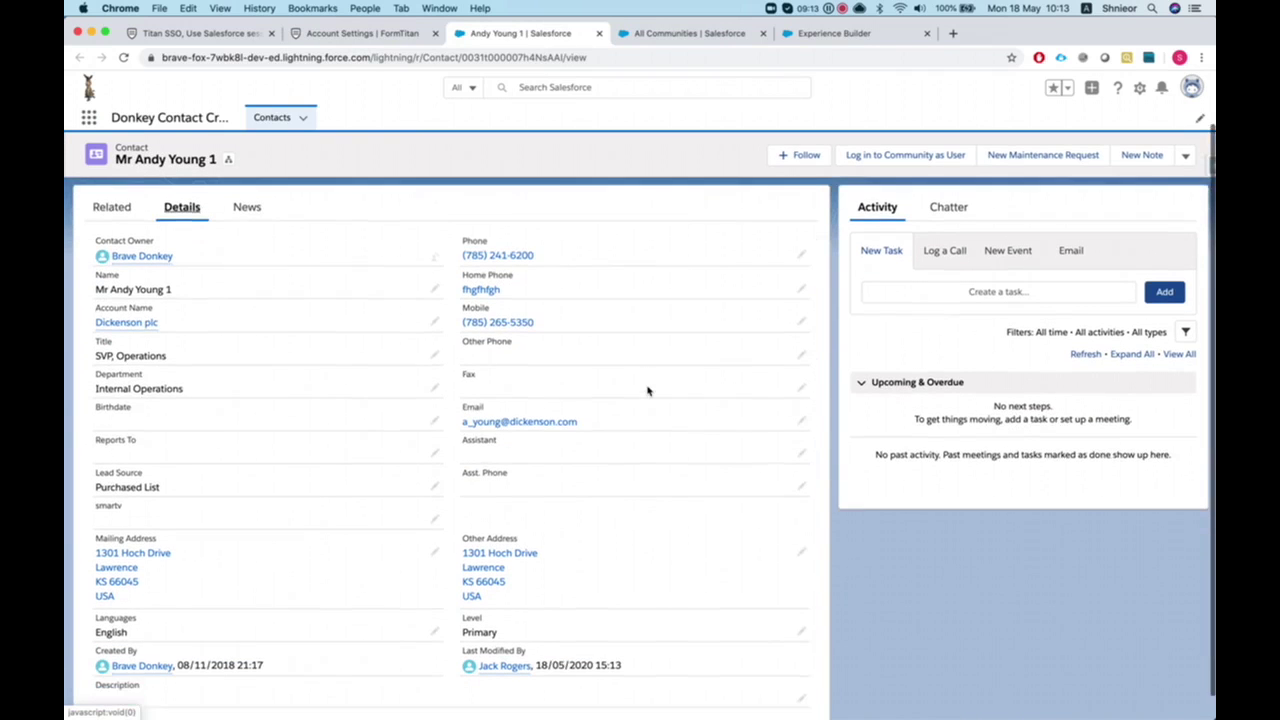
pyautogui.moveTo(508, 648)
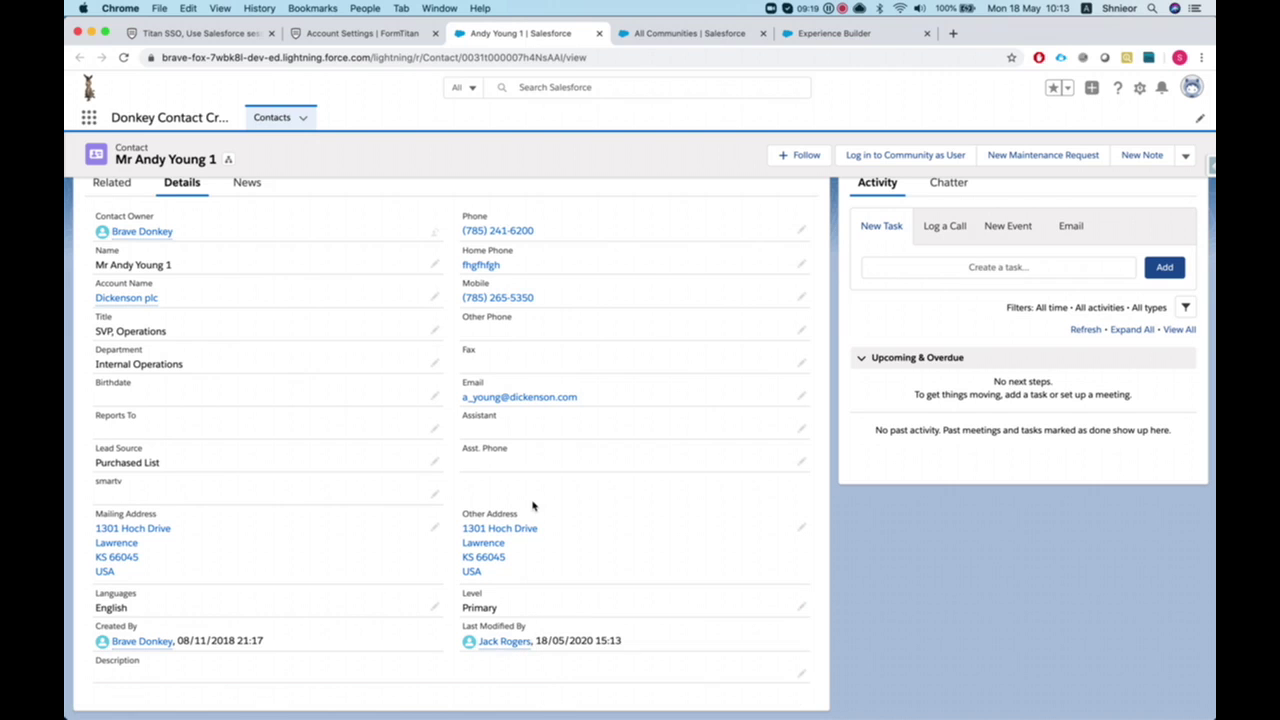
pyautogui.scroll(1, 533, 506)
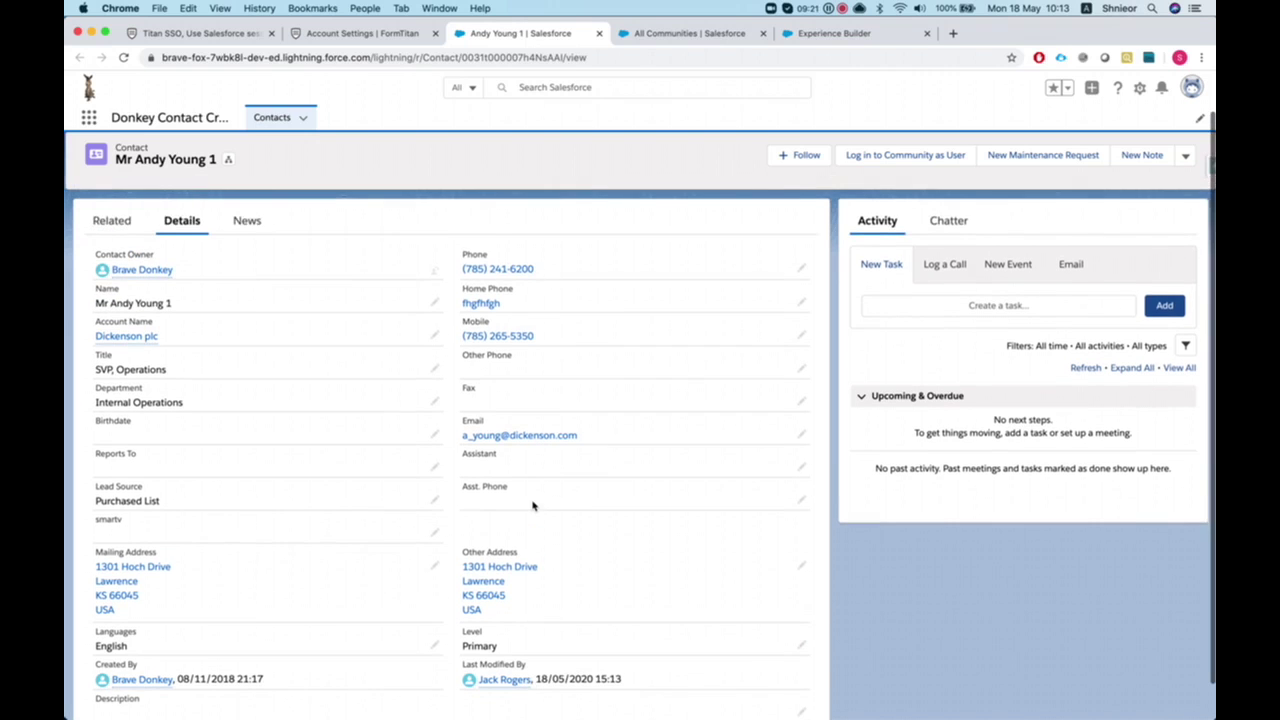
pyautogui.scroll(-1, 533, 506)
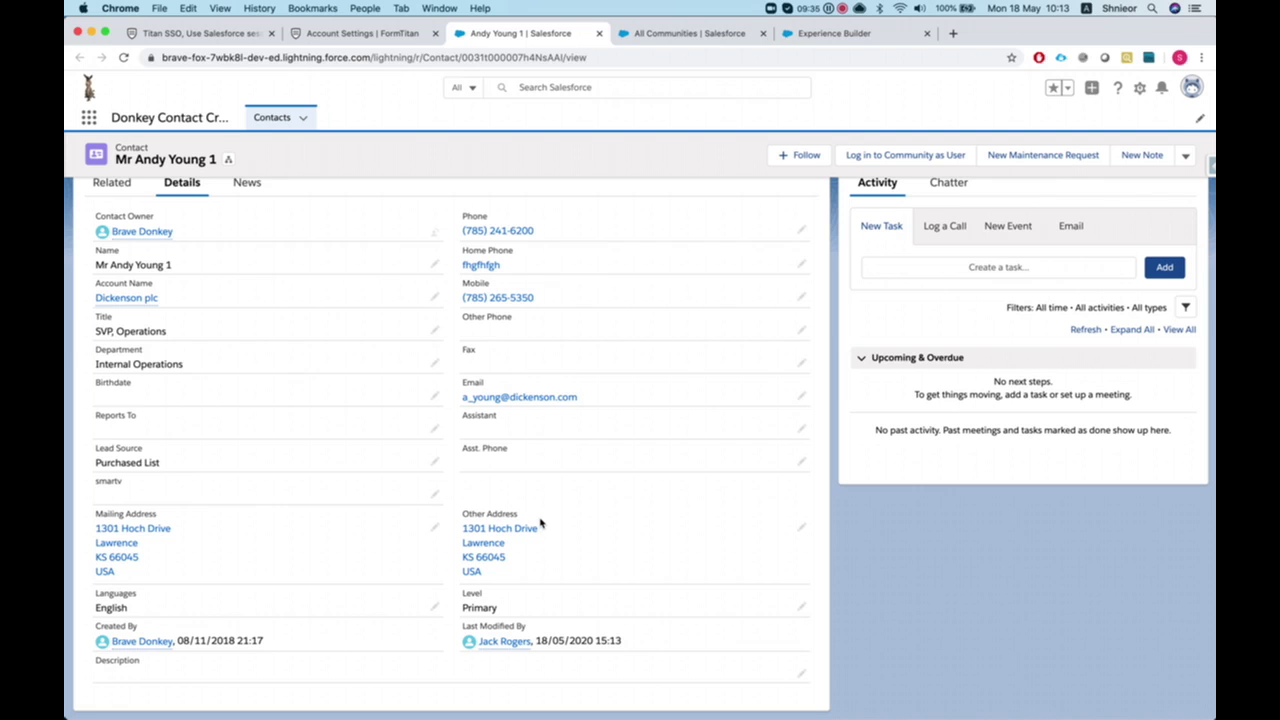
pyautogui.scroll(2, 540, 520)
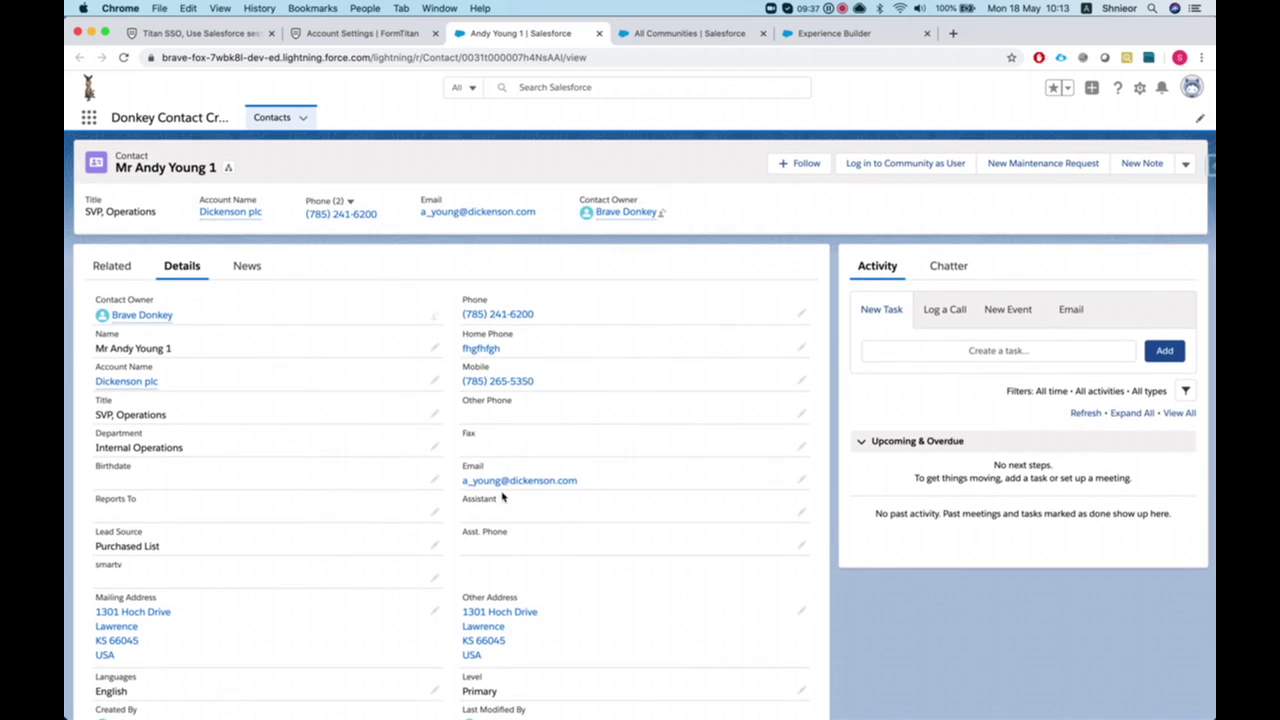
pyautogui.scroll(-1, 548, 536)
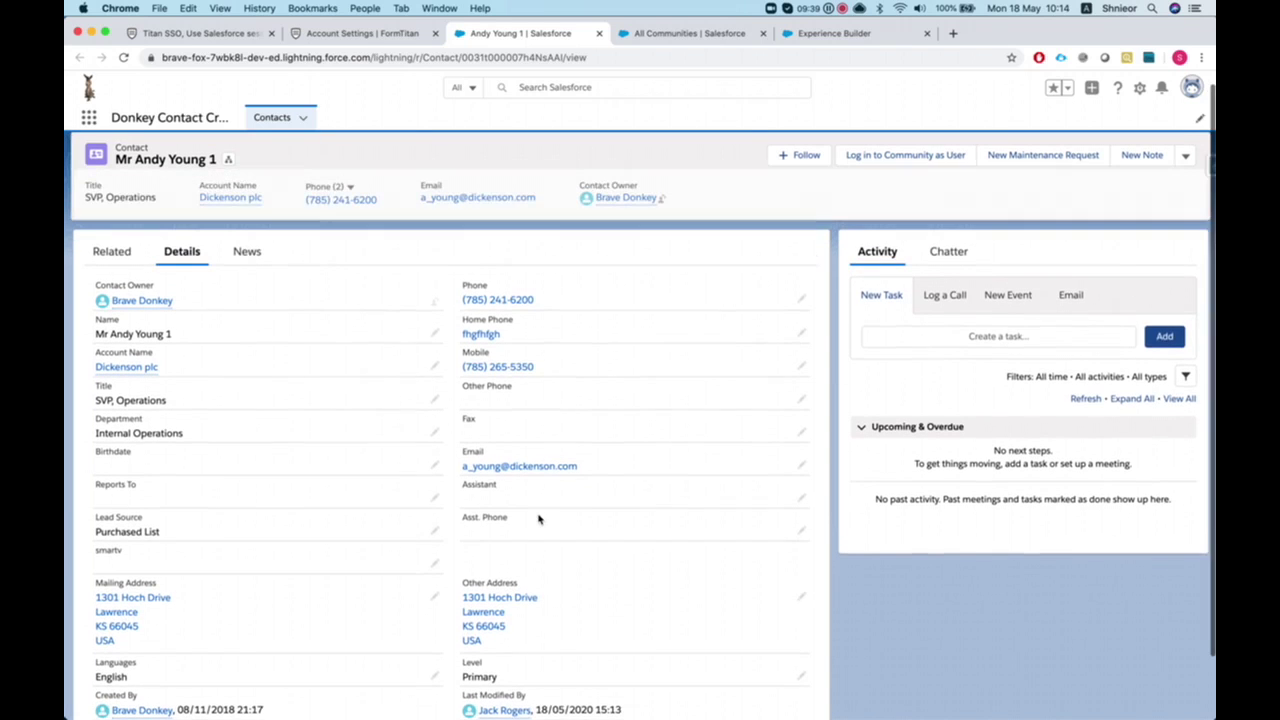
pyautogui.scroll(1, 644, 468)
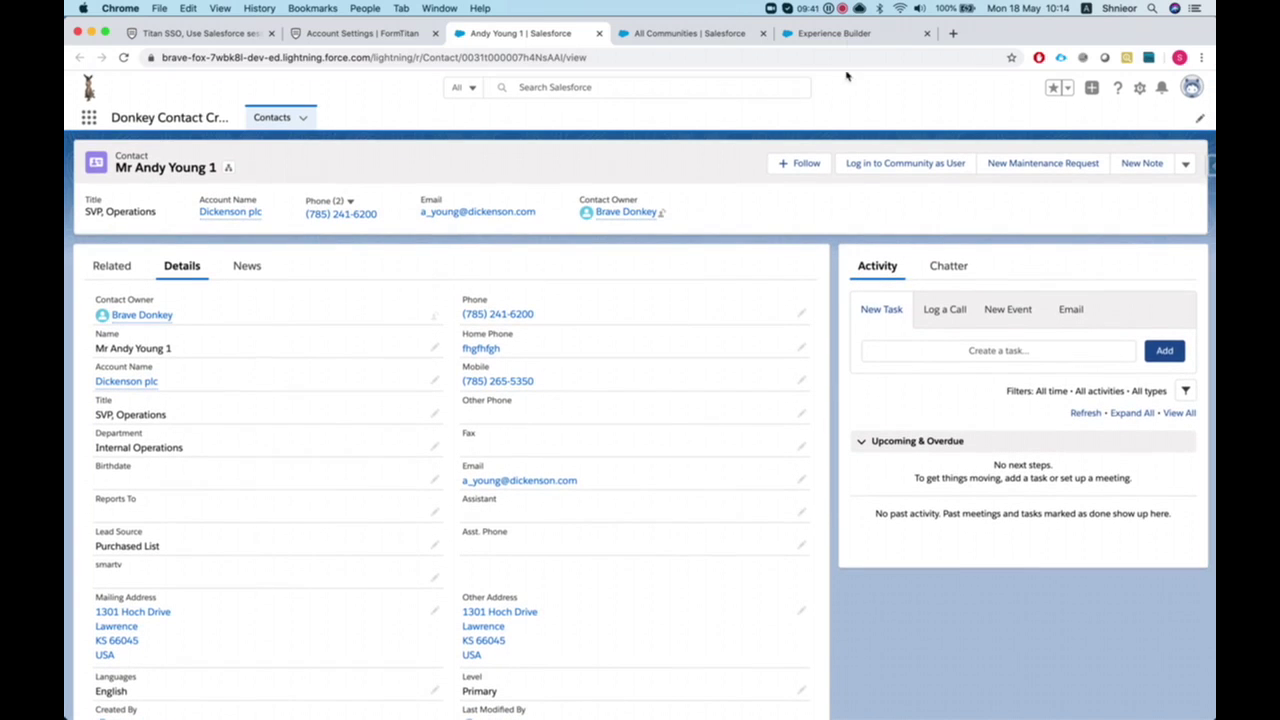